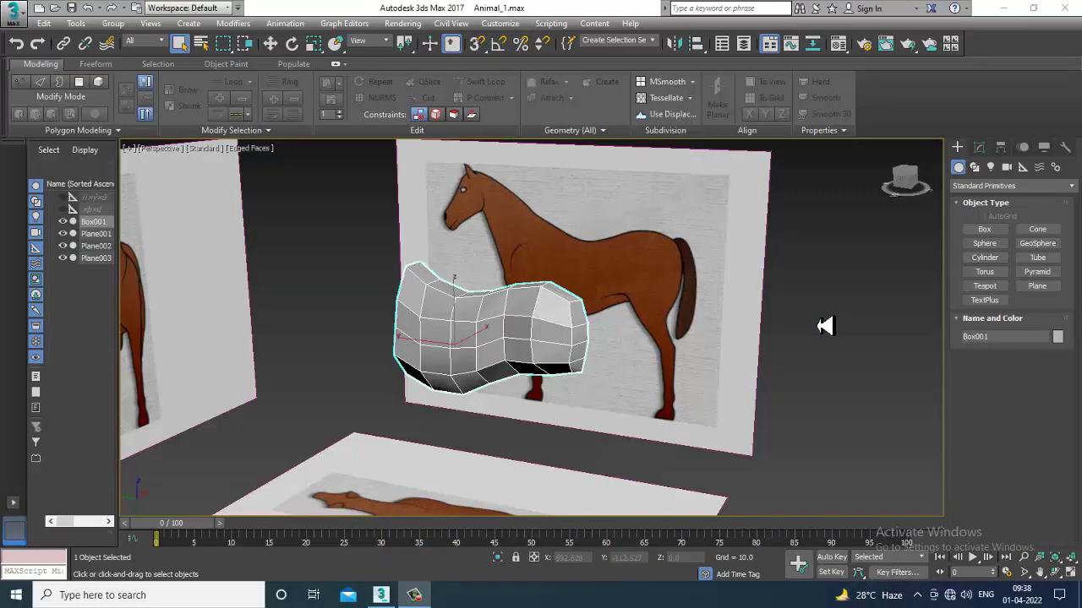
Step: Examine the half-body mesh against the horse reference images in the perspective, top and left views
alt+middle_drag(459, 367, 651, 352)
key(alt+w)
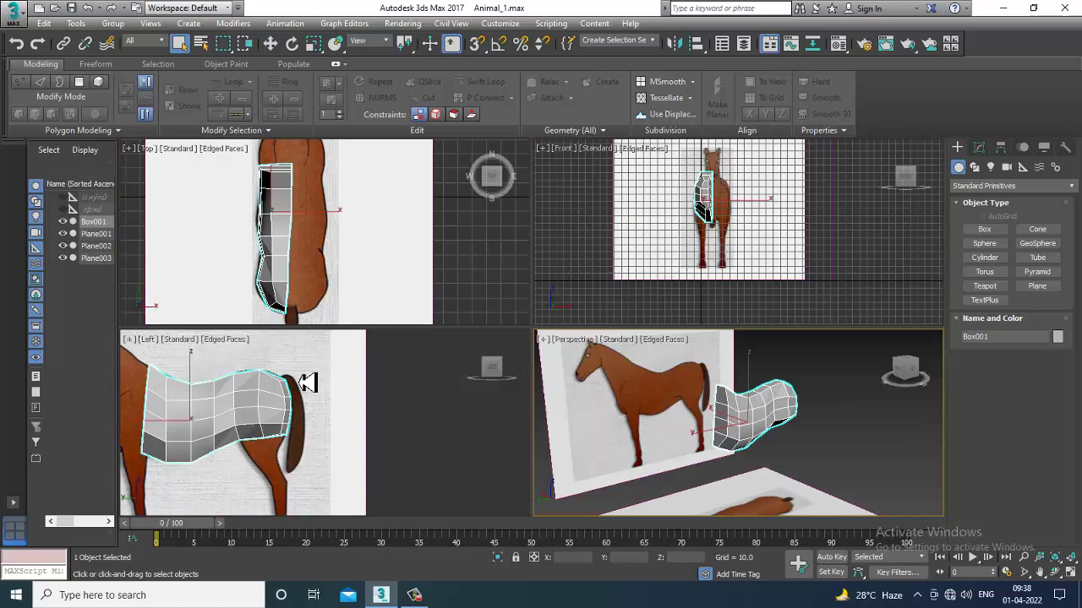
key(alt+w)
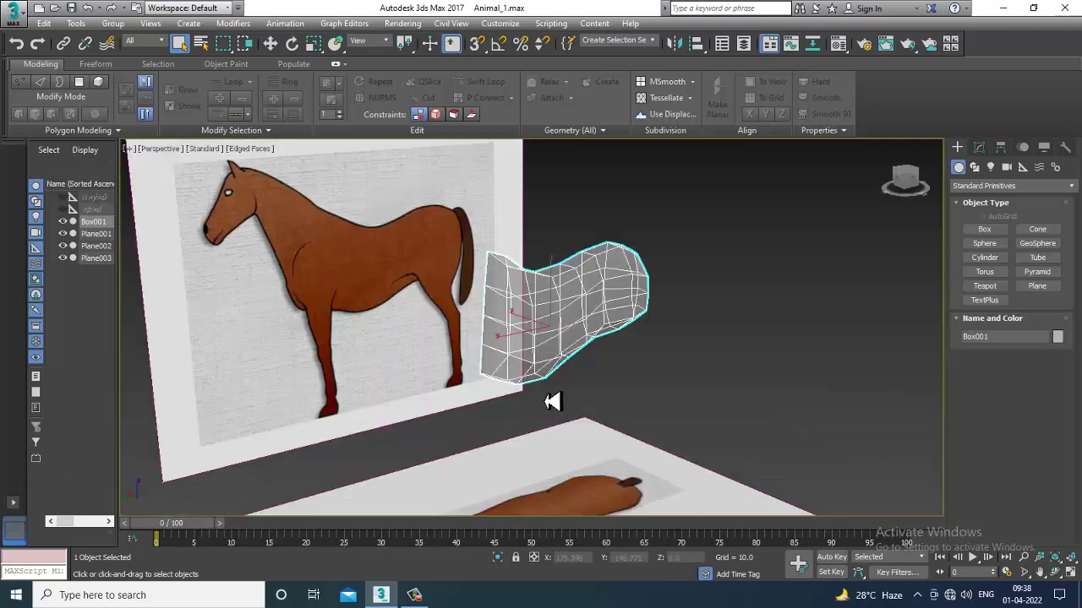
key(alt+w)
key(alt+w)
scroll(507, 355, up, 3)
scroll(587, 366, down, 4)
key(alt+w)
middle_drag(335, 288, 310, 234)
key(alt+w)
middle_drag(420, 278, 420, 406)
middle_drag(423, 235, 424, 322)
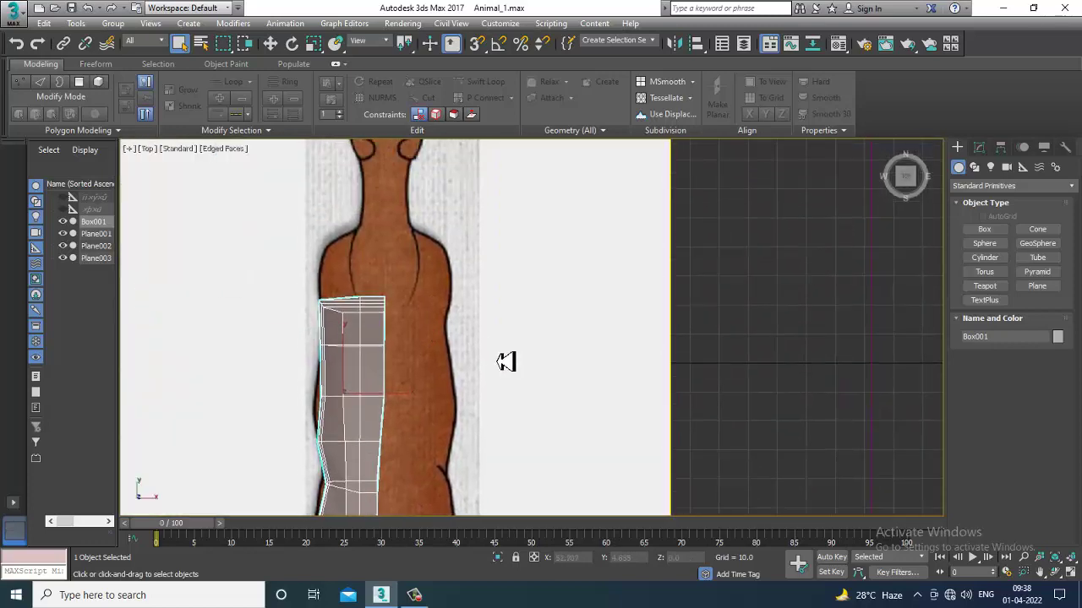
middle_drag(504, 361, 482, 353)
key(alt+w)
middle_click(383, 424)
key(alt+w)
middle_drag(415, 414, 560, 376)
middle_drag(547, 331, 548, 348)
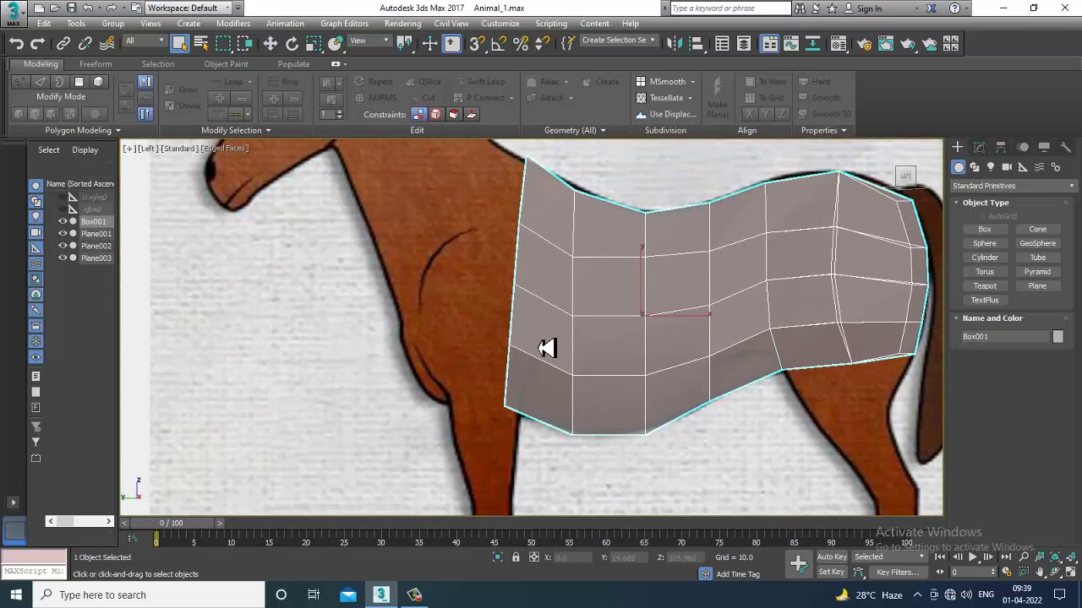
Step: Extrude the four polygons at the body mesh's front end by 18.224 toward the horse's chest
click(980, 150)
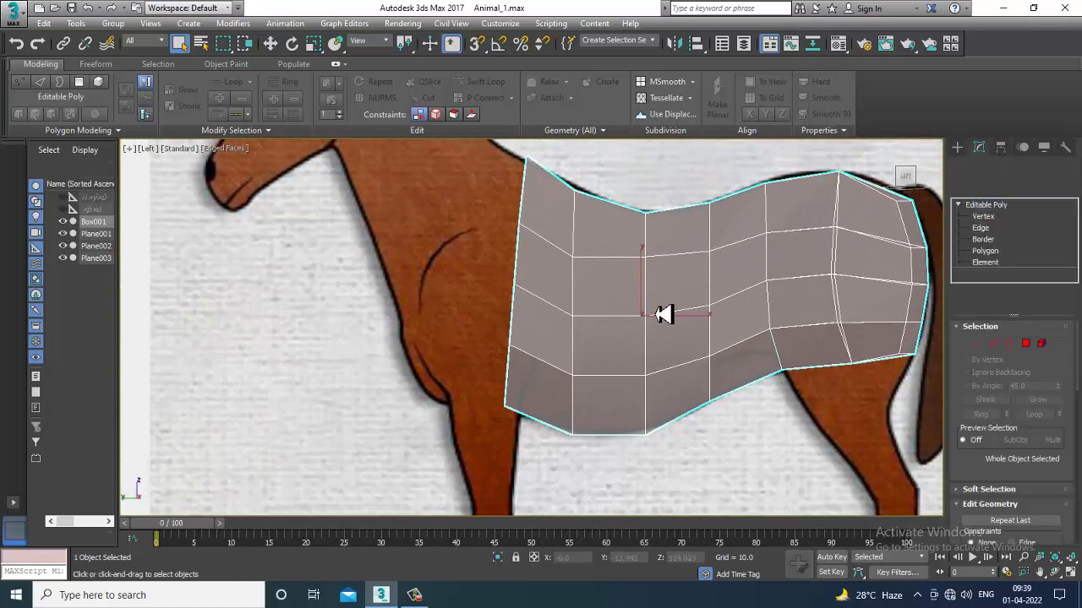
click(984, 251)
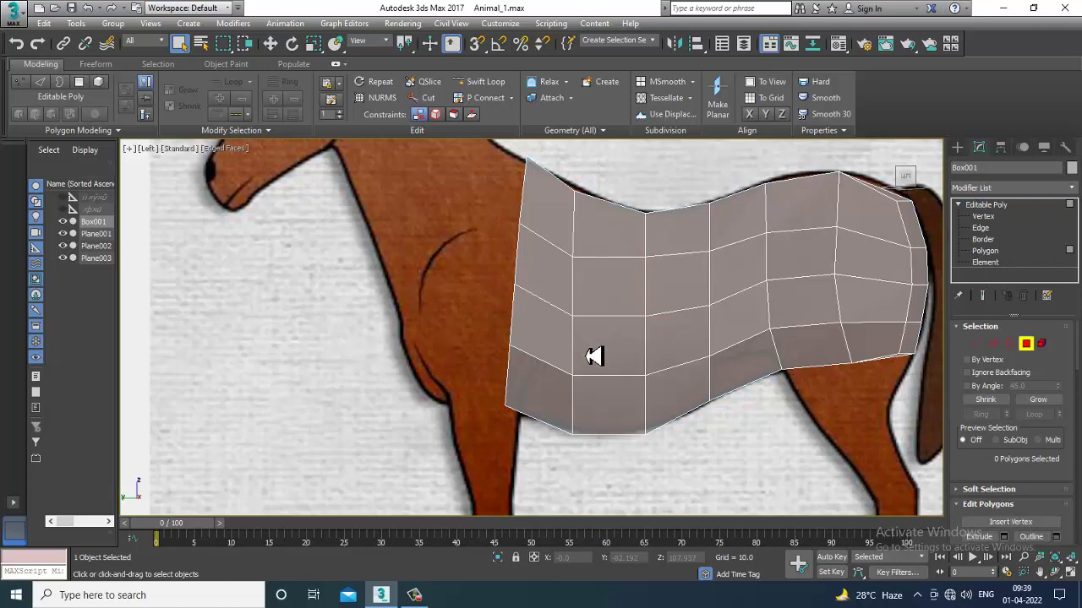
scroll(604, 360, down, 5)
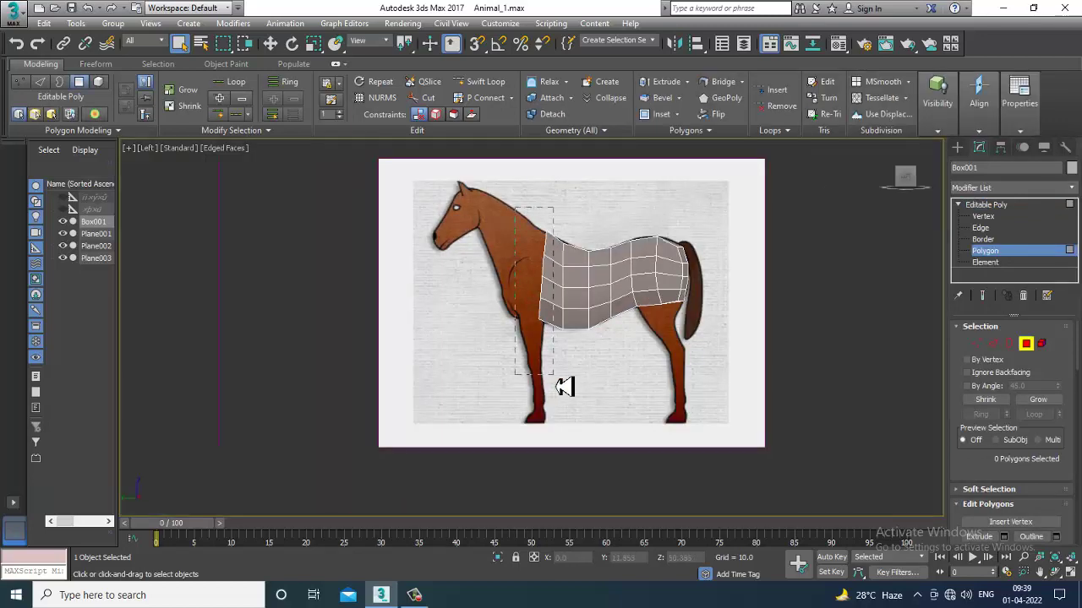
drag(564, 386, 559, 380)
scroll(563, 372, up, 2)
scroll(566, 307, up, 2)
key(w)
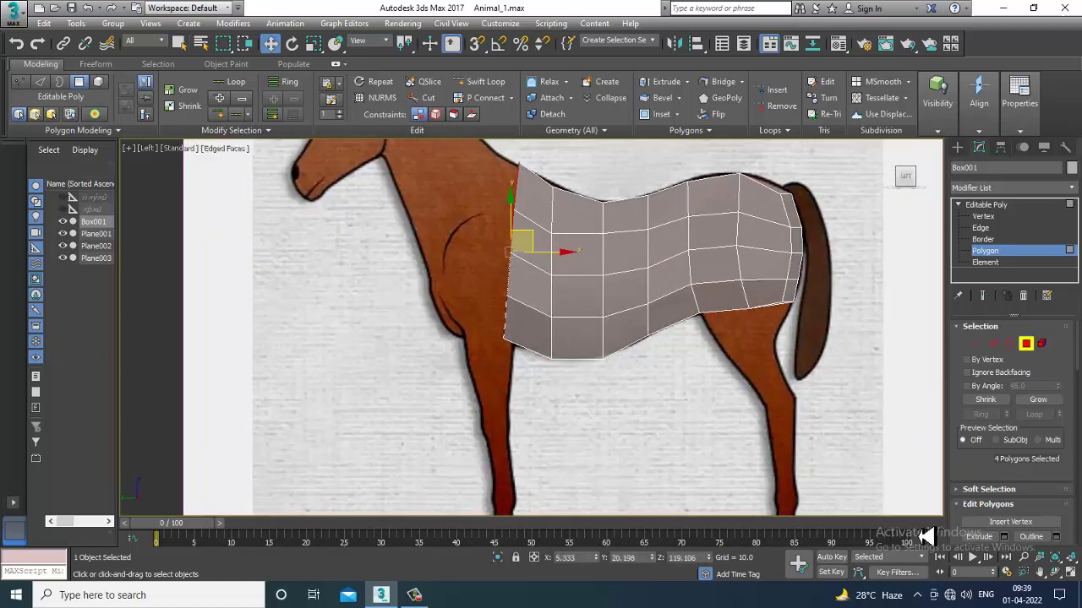
click(1004, 537)
click(540, 375)
Step: Reposition vertices of the front section and underside in the left view to follow the horse's body outline
scroll(579, 333, down, 2)
scroll(519, 343, up, 2)
key(alt+w)
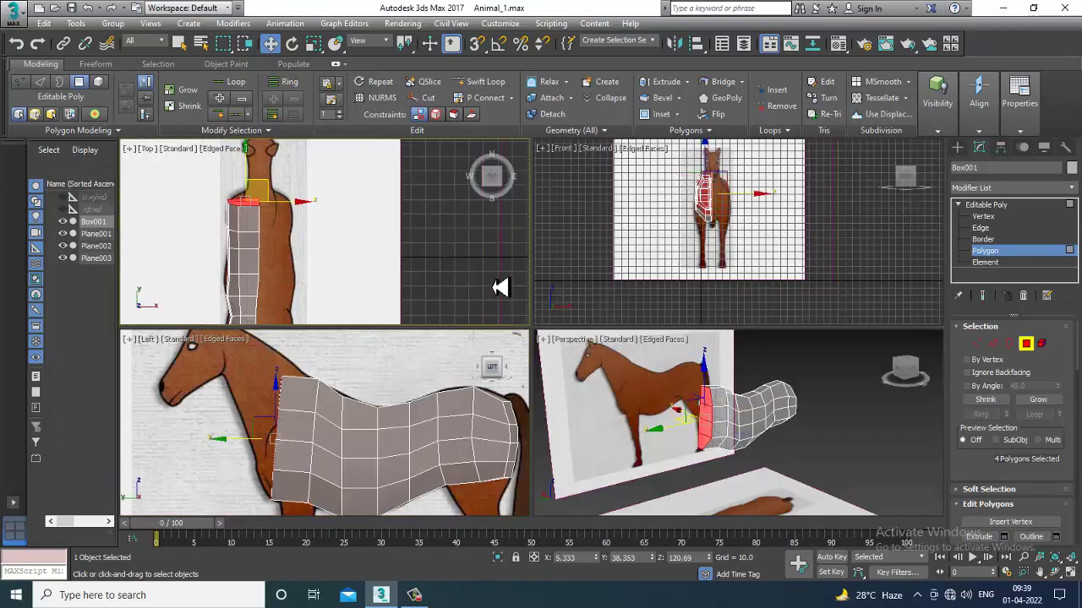
middle_drag(385, 434, 375, 432)
middle_click(648, 469)
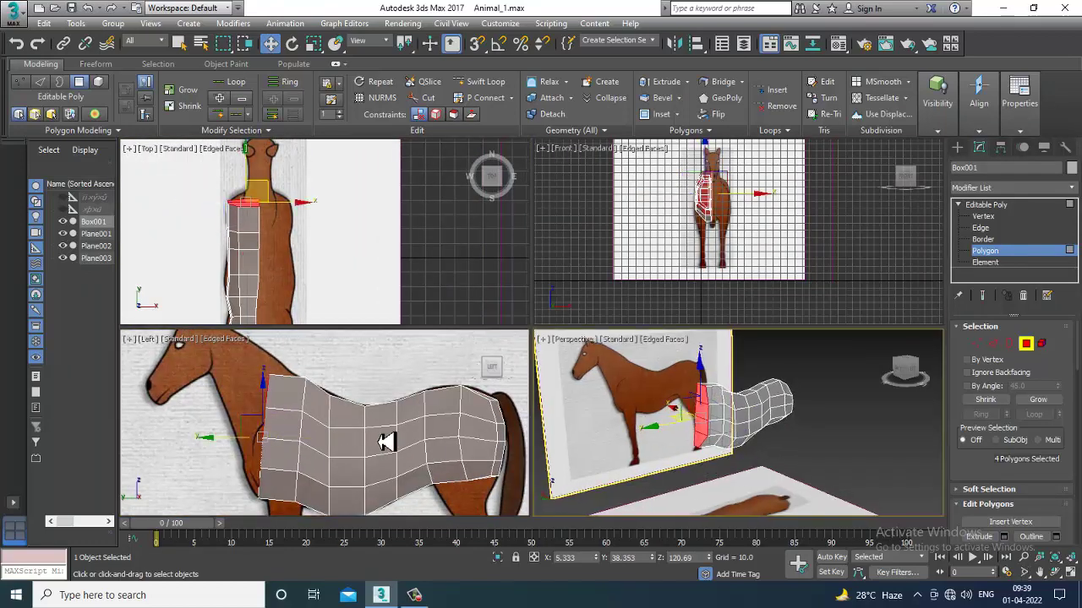
middle_click(385, 443)
key(alt+w)
scroll(401, 380, up, 1)
key(1)
drag(372, 245, 439, 236)
middle_drag(436, 414, 470, 264)
drag(424, 392, 425, 394)
drag(458, 355, 495, 393)
click(543, 401)
drag(583, 387, 643, 387)
Step: Extrude the underside polygon above the front leg by 18.224 to start the leg
key(alt+w)
alt+middle_drag(745, 415, 681, 315)
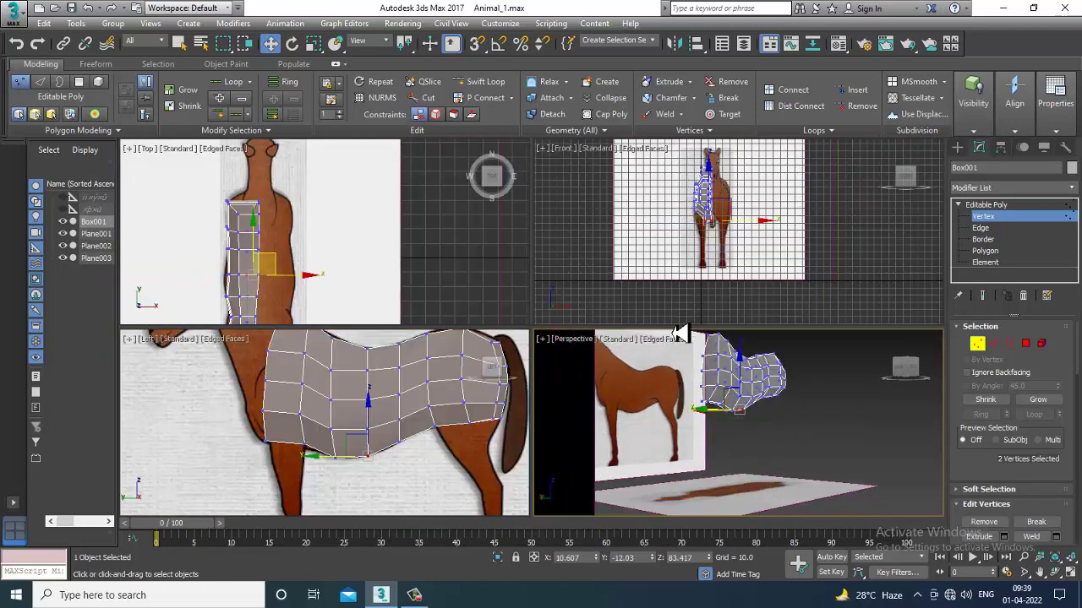
key(alt+w)
alt+middle_drag(681, 364, 490, 362)
scroll(490, 362, up, 3)
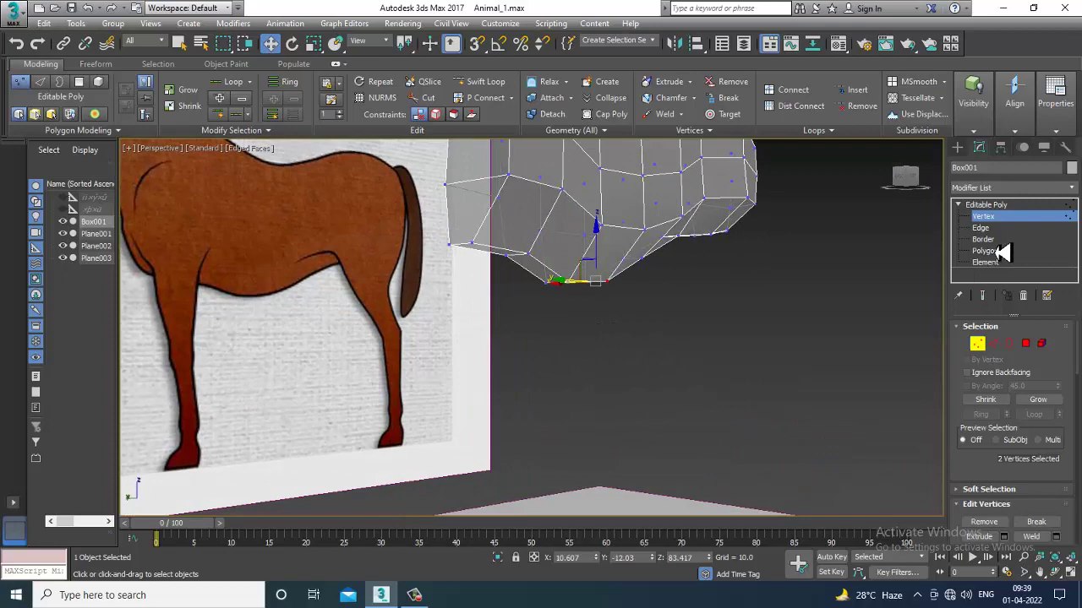
click(986, 251)
click(534, 212)
key(alt+w)
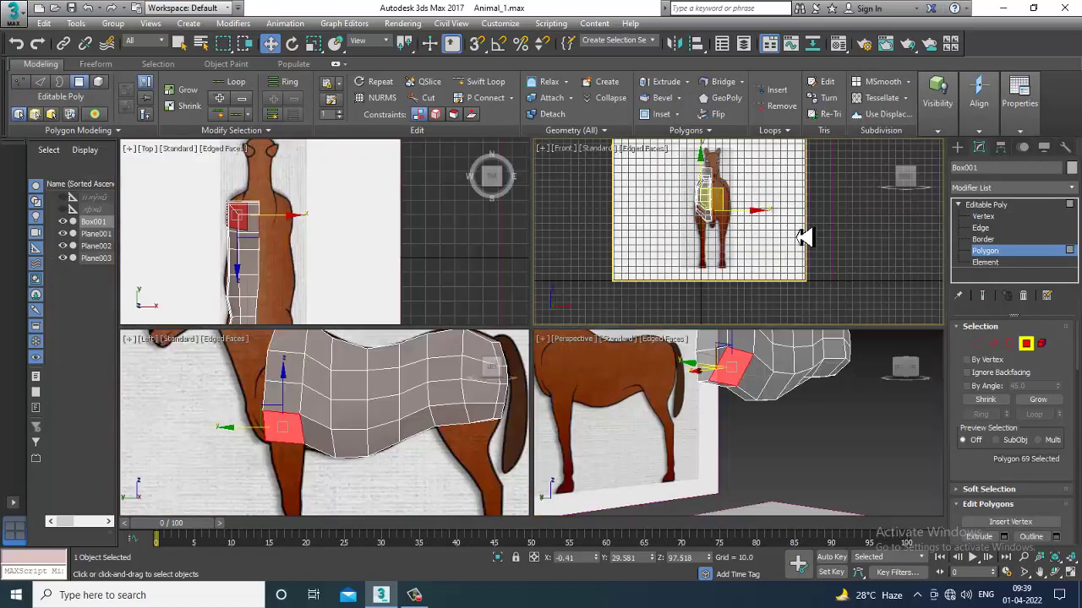
key(alt+w)
scroll(513, 249, up, 5)
middle_drag(533, 266, 727, 219)
middle_drag(538, 285, 550, 353)
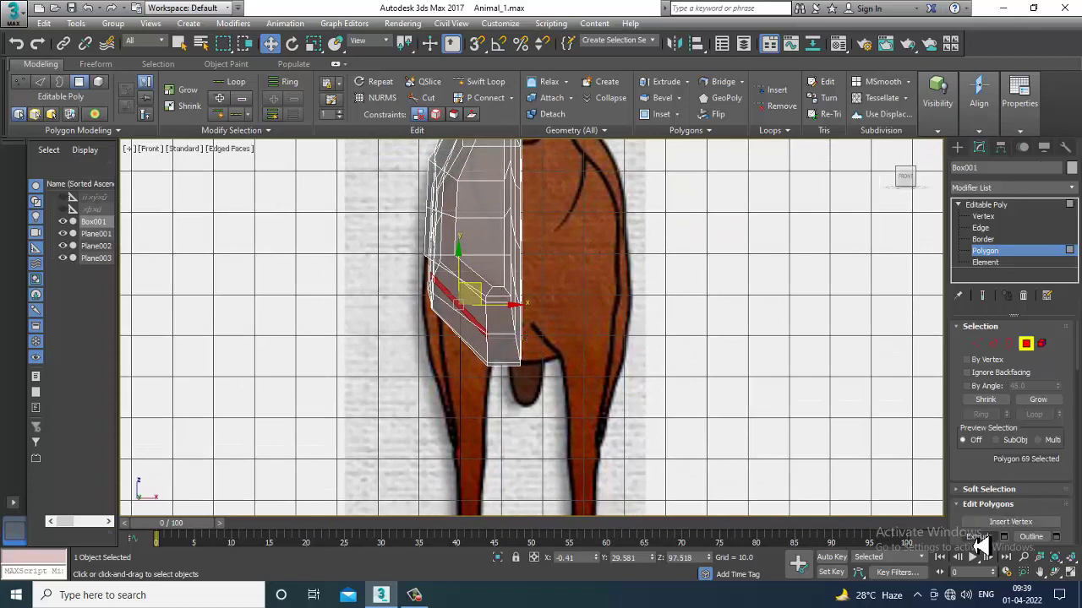
click(1005, 537)
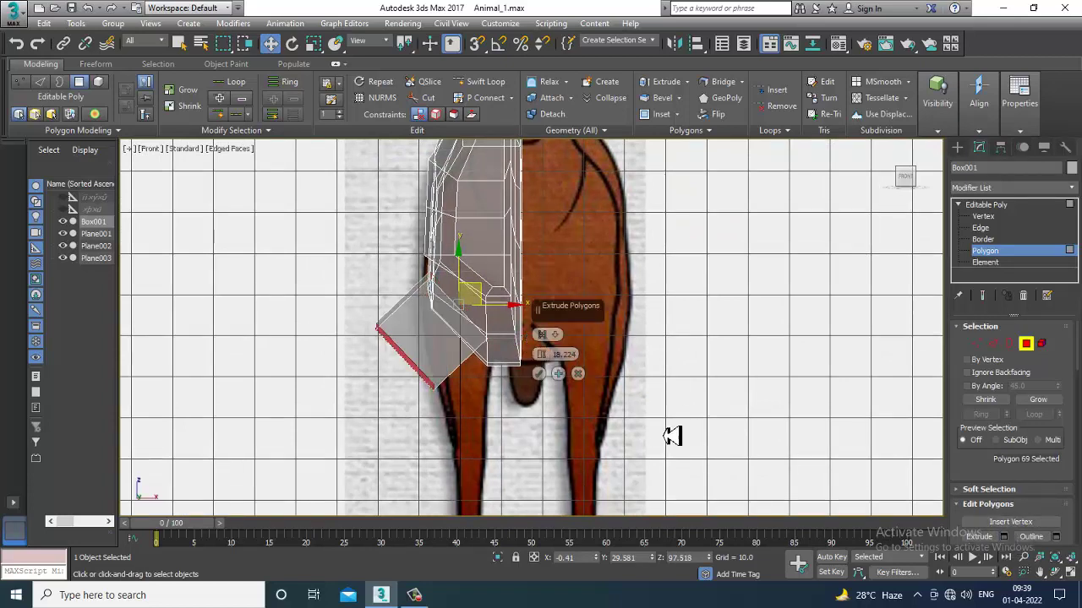
click(543, 375)
Step: Inspect the new front leg extrusion from the perspective, left and front views
key(alt+w)
alt+middle_drag(732, 432, 695, 445)
key(alt+w)
key(alt+w)
alt+middle_drag(362, 420, 364, 417)
key(alt+w)
mouse_move(598, 379)
alt+middle_down()
mouse_move(609, 369)
mouse_move(598, 366)
alt+middle_up()
key(semicolon)
key(l)
middle_drag(649, 416, 626, 413)
key(alt+w)
middle_drag(706, 286, 693, 282)
key(alt+w)
middle_drag(575, 267, 705, 257)
key(ctrl+z)
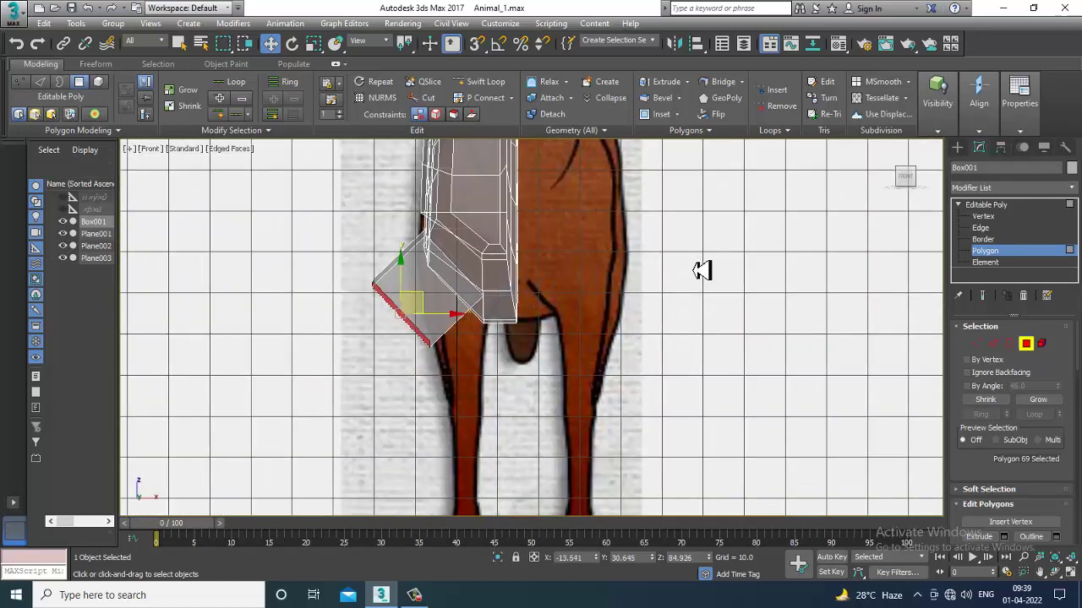
Step: Move the leg extrusion's end polygon over the reference leg in the front view, flatten it horizontally and narrow it
middle_drag(418, 281, 424, 285)
drag(429, 310, 471, 321)
key(r)
drag(449, 281, 460, 604)
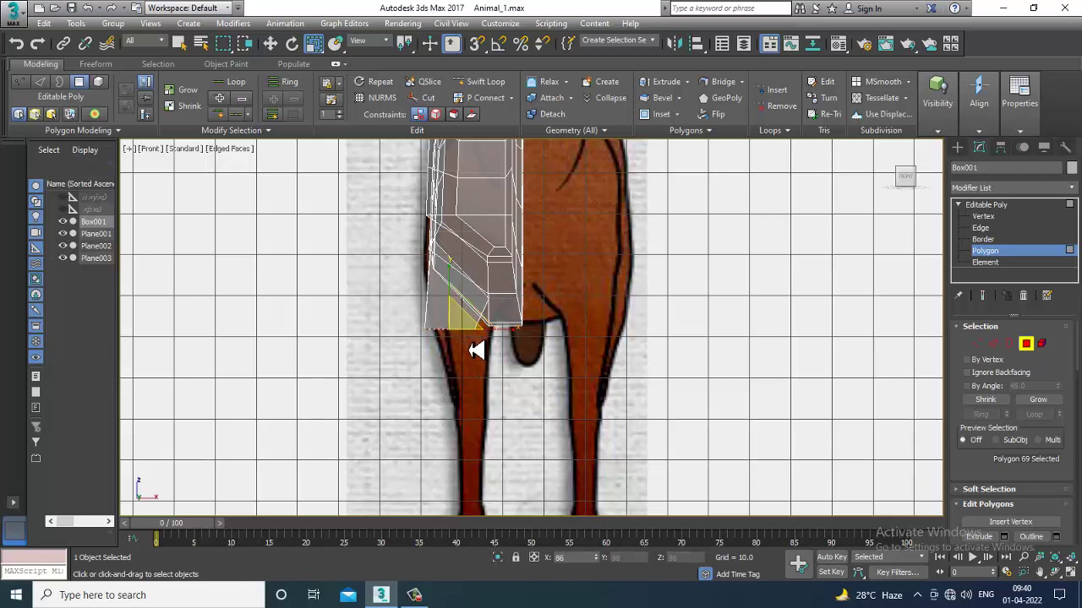
key(w)
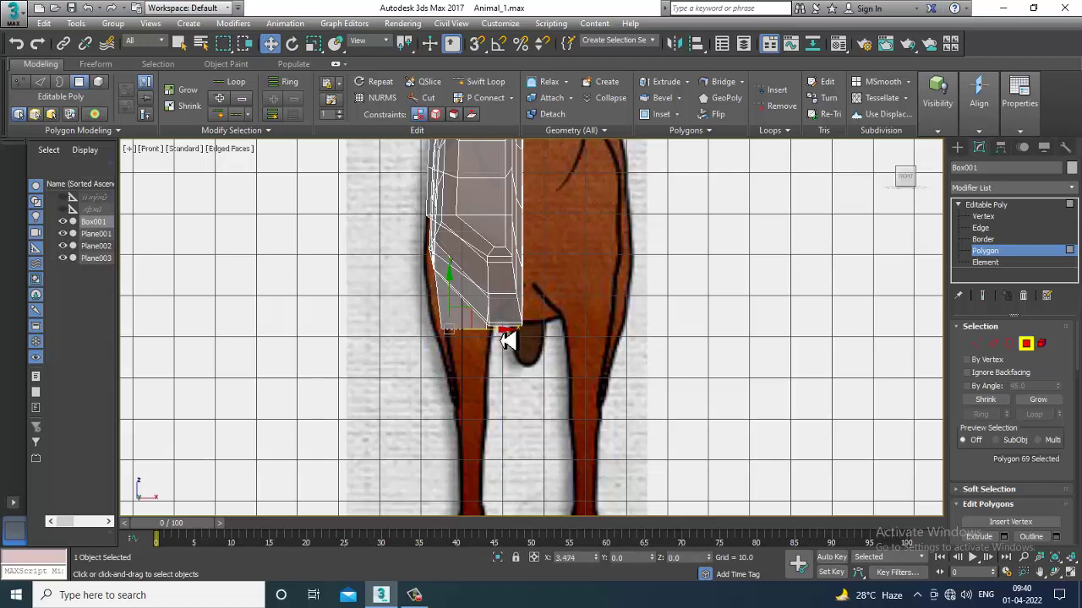
Step: Shift the leg's end polygon toward the tail in the left view to line up with the reference front leg
key(alt+w)
middle_drag(469, 454, 456, 451)
key(alt+w)
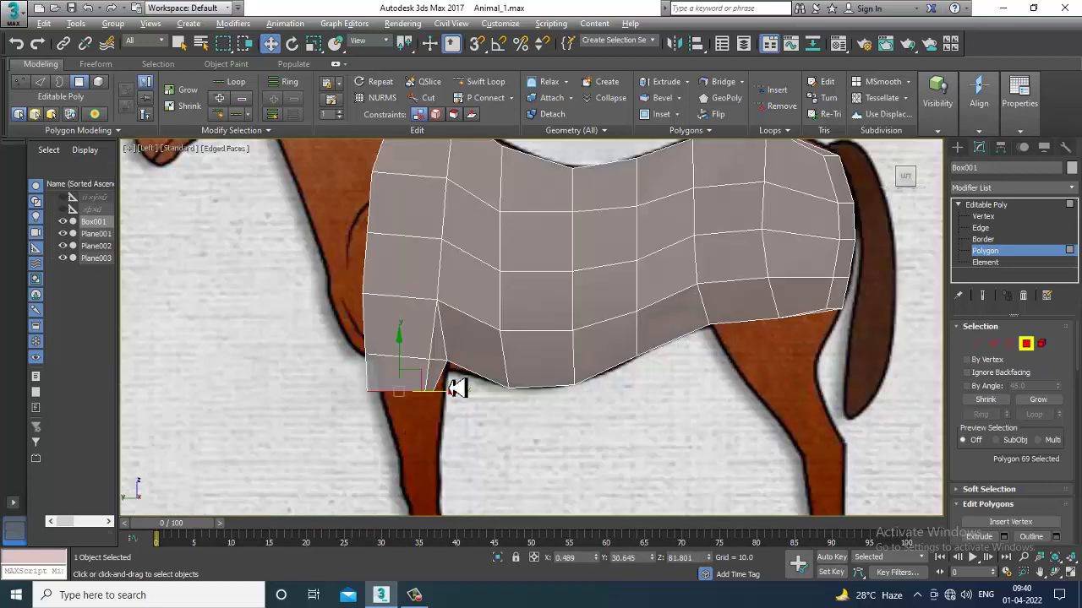
middle_drag(435, 401, 483, 382)
drag(491, 378, 500, 378)
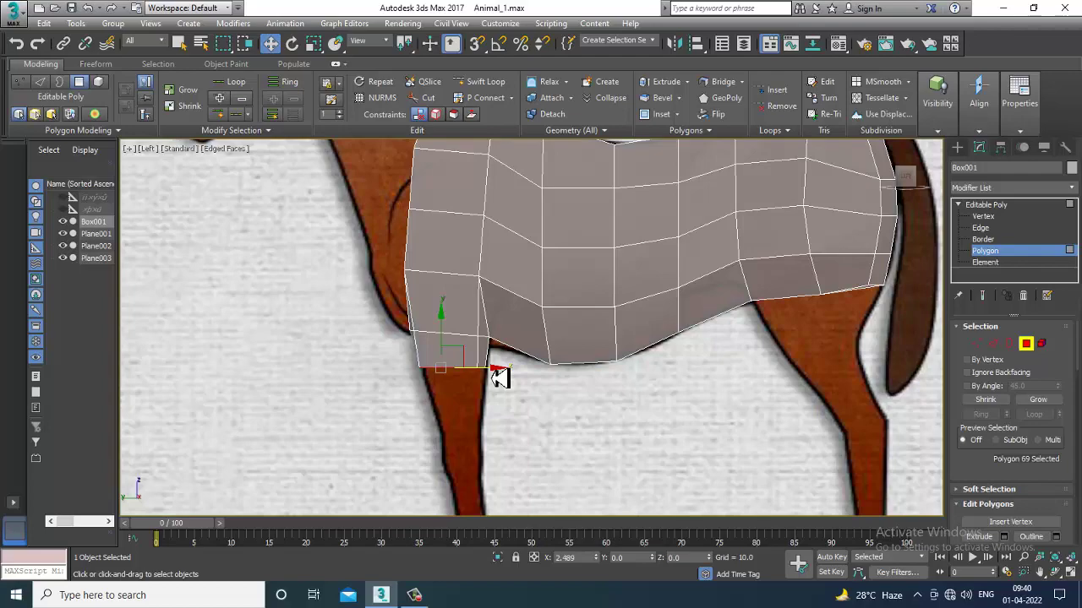
key(alt+w)
middle_drag(746, 423, 738, 421)
key(alt+w)
middle_drag(507, 313, 718, 319)
key(alt+w)
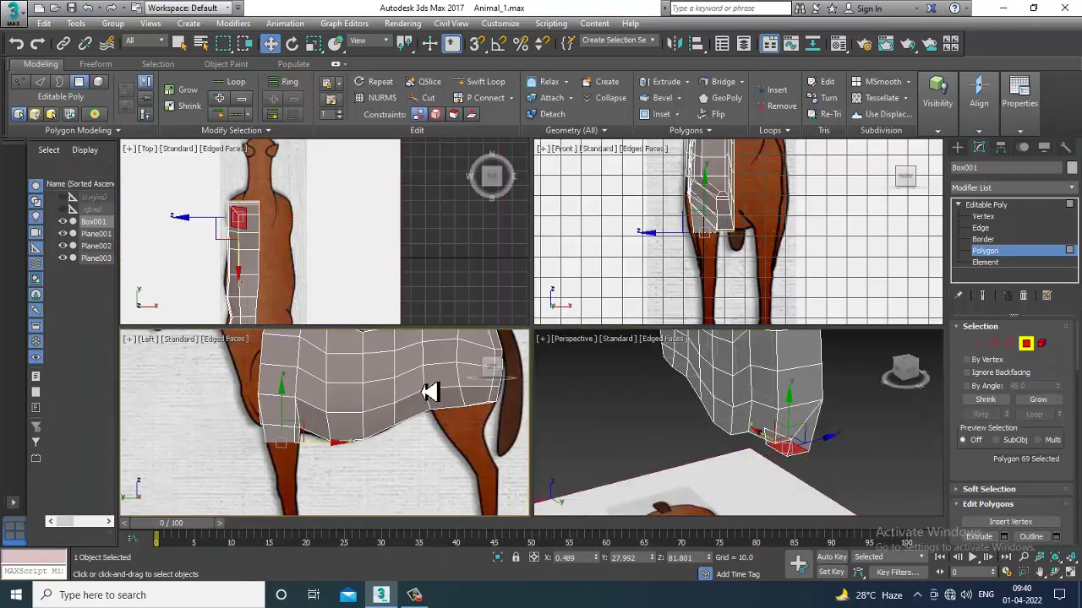
Step: Extrude the front leg's end polygon by 18.224, scale it down to about 57% and align it with the leg in the left view
right_click(431, 391)
key(alt+w)
scroll(481, 363, down, 2)
scroll(517, 354, up, 4)
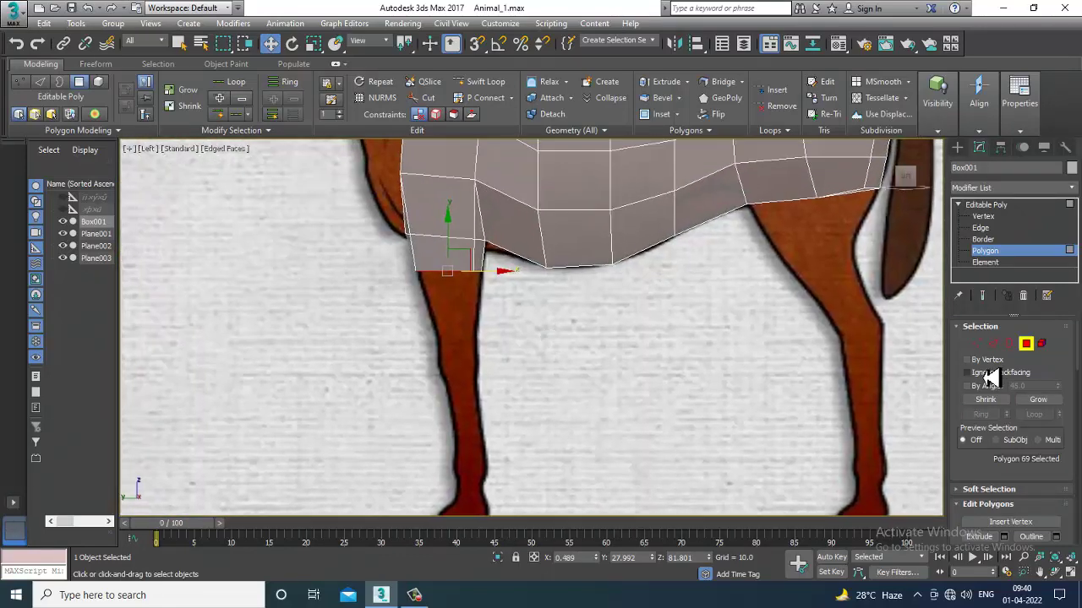
click(1003, 536)
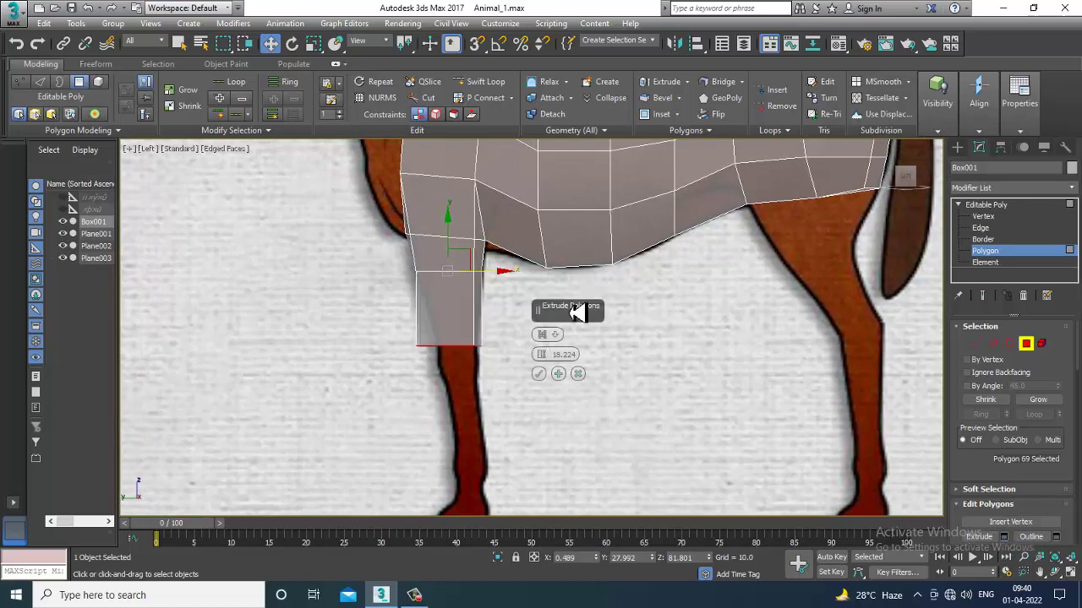
click(542, 374)
key(r)
drag(454, 349, 502, 406)
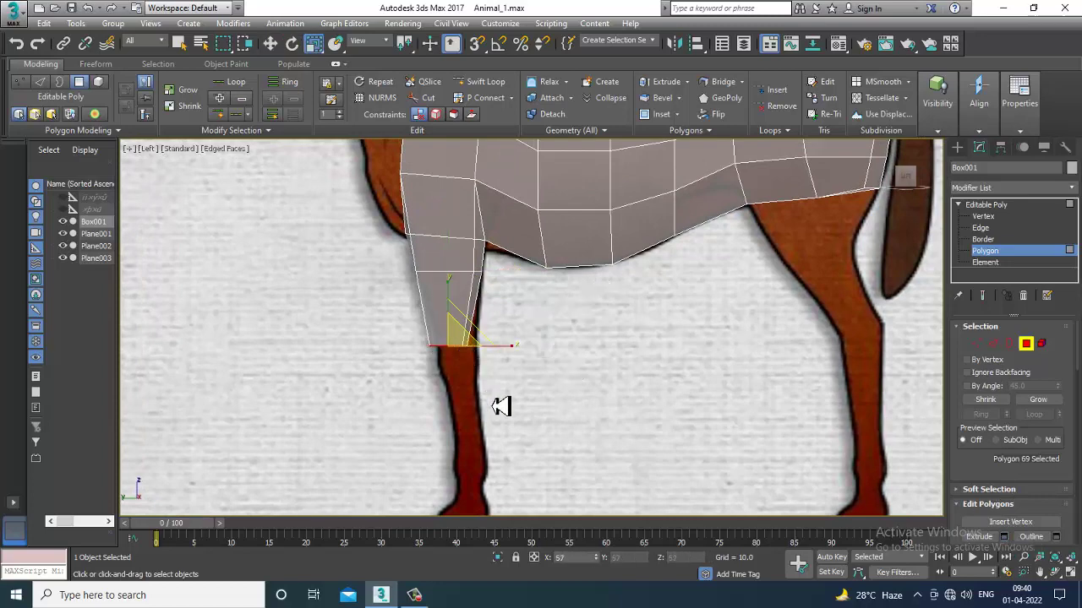
key(w)
Step: Move the inner and outer vertices of the upper front leg sideways in the front view to match the reference outline
key(alt+w)
right_click(733, 276)
key(alt+w)
scroll(532, 314, up, 5)
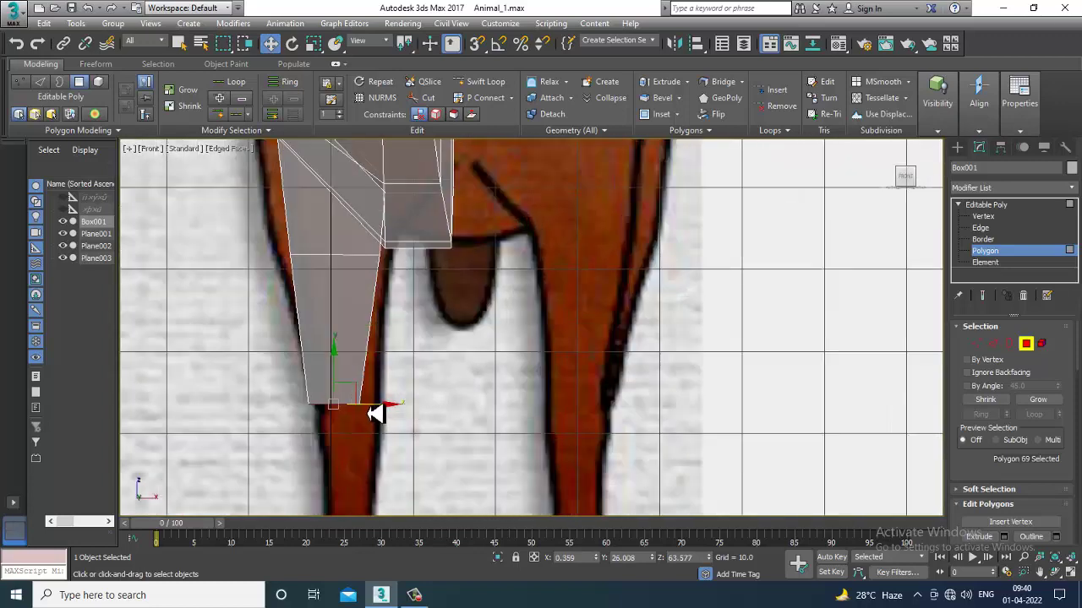
key(1)
drag(346, 434, 346, 435)
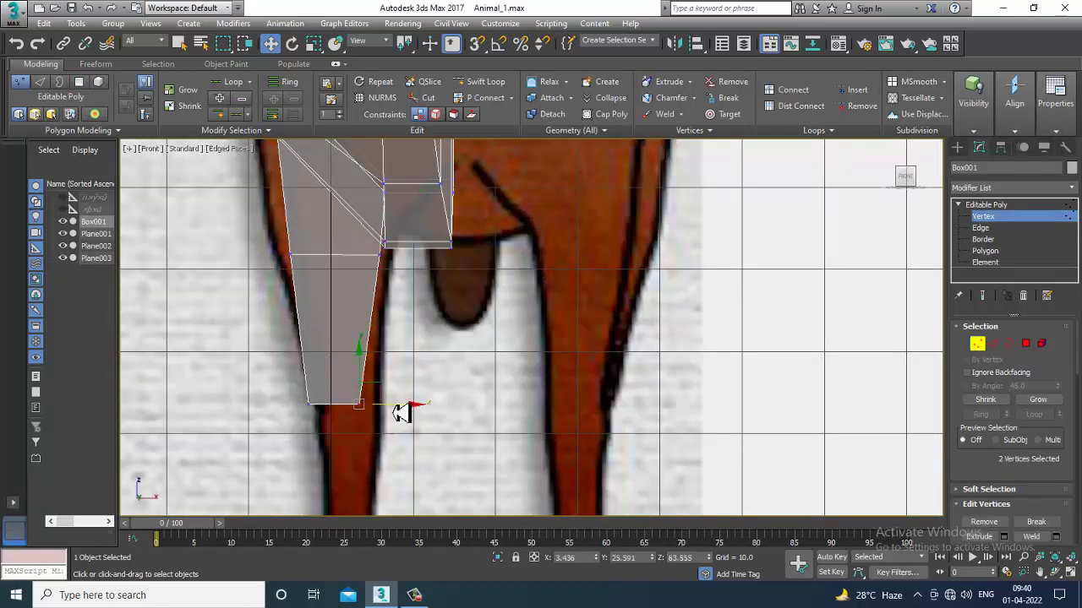
drag(392, 403, 409, 403)
drag(241, 372, 363, 414)
middle_drag(353, 268, 367, 359)
drag(348, 374, 349, 355)
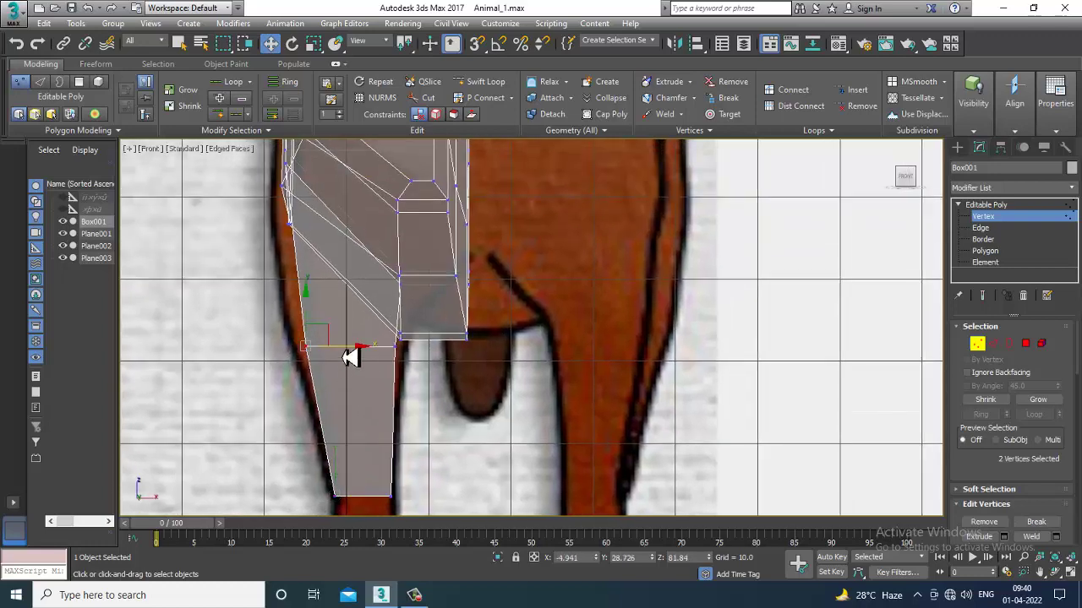
Step: Extrude the polygon at the lower end of the front leg by another 18.224
key(alt+w)
scroll(367, 406, up, 2)
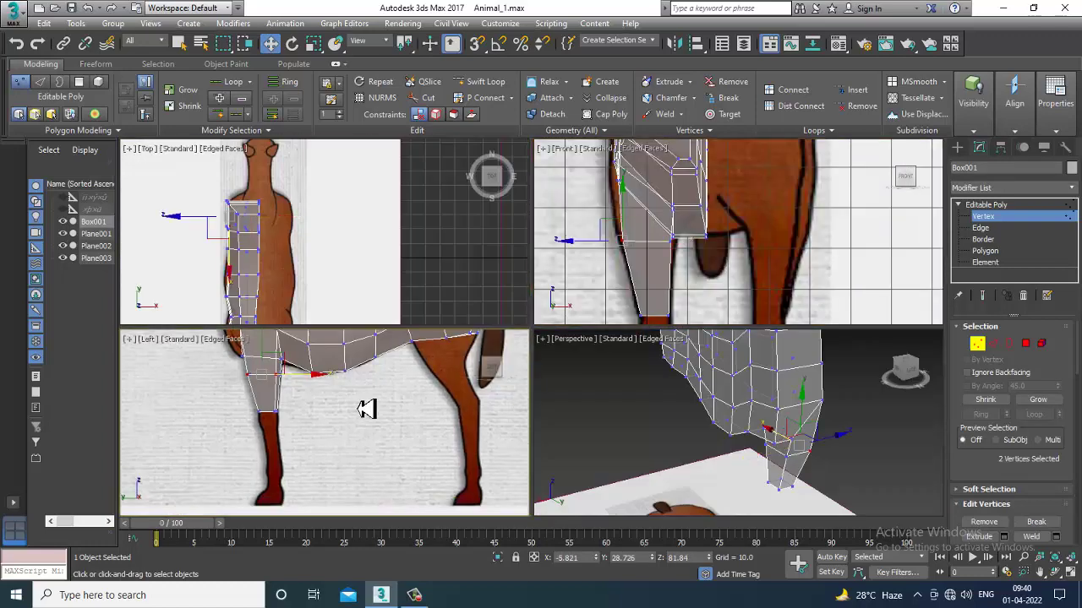
key(alt+w)
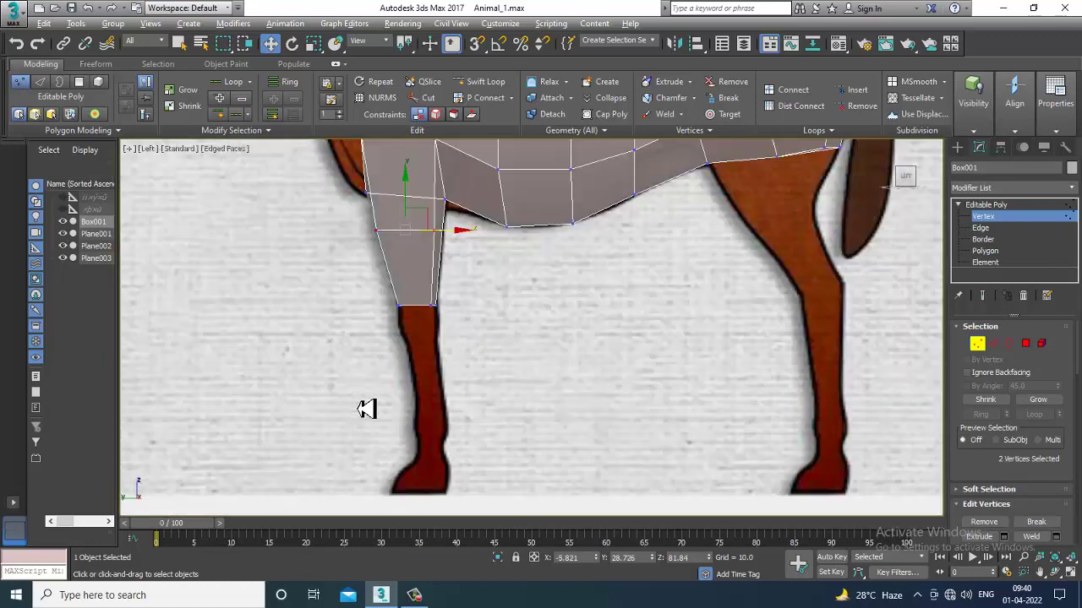
click(1026, 344)
mouse_move(474, 370)
middle_down()
mouse_move(464, 334)
mouse_move(469, 352)
middle_up()
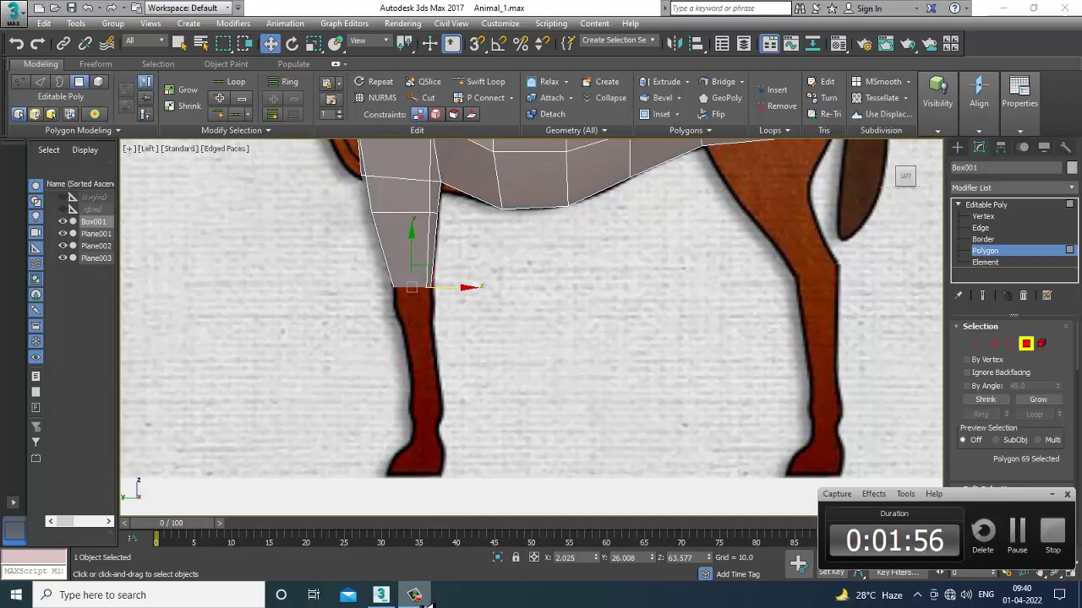
middle_drag(518, 427, 537, 436)
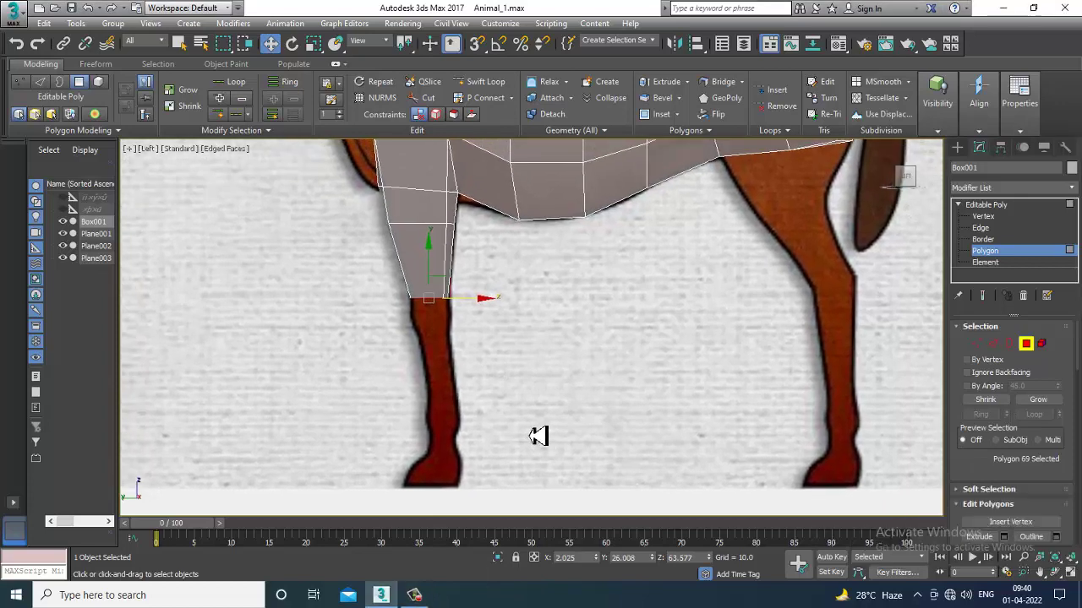
click(1004, 537)
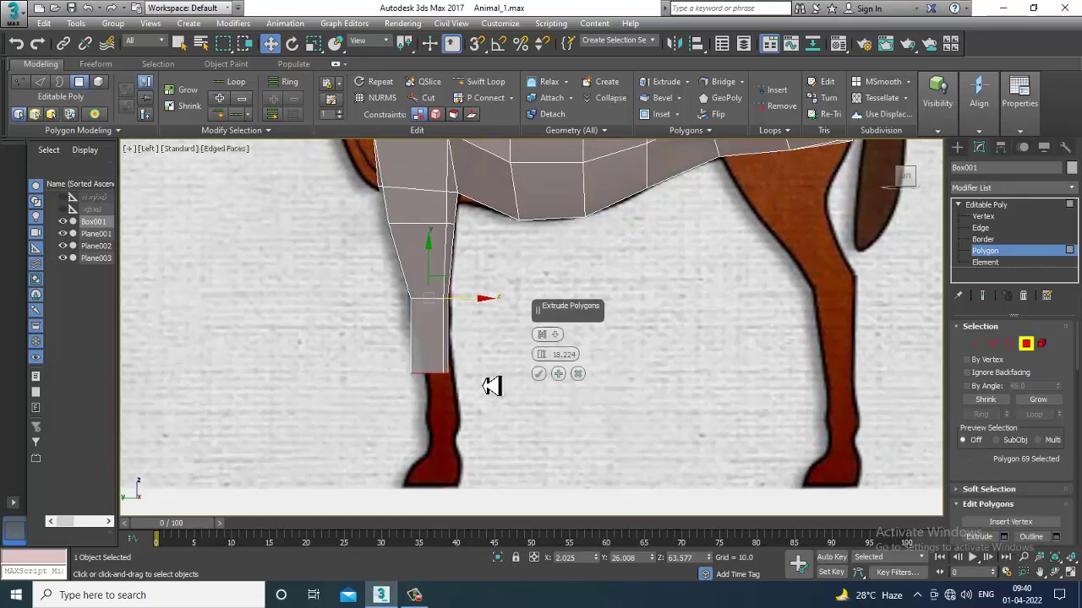
click(539, 373)
Step: Move the new end polygon down and toward the tail in the left view to follow the lower front leg's slant
scroll(475, 401, up, 4)
drag(425, 429, 446, 426)
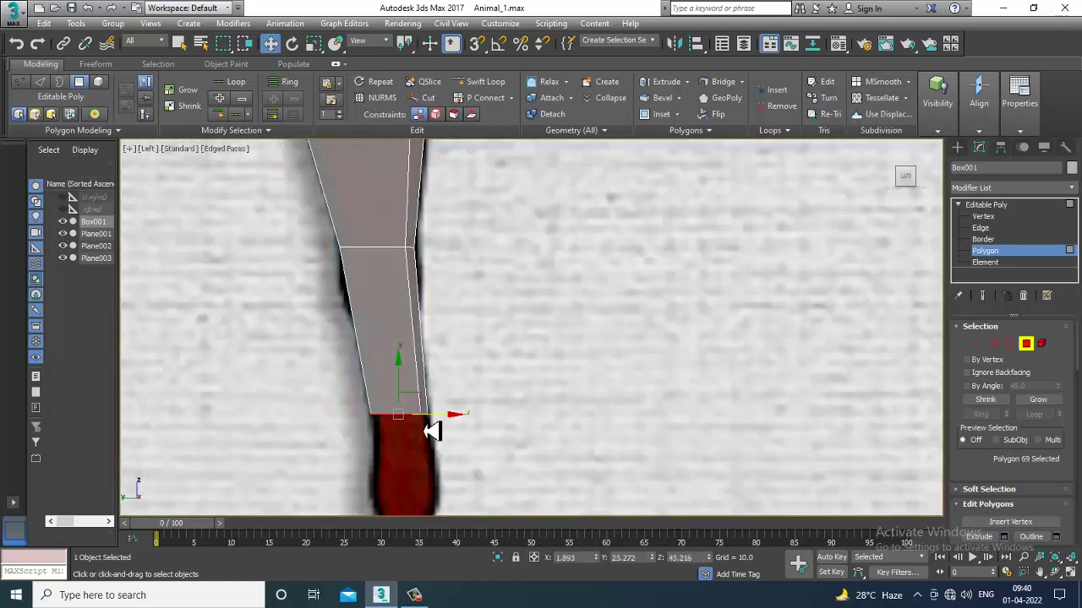
key(alt+w)
key(alt+w)
middle_drag(394, 442, 423, 335)
scroll(385, 388, down, 2)
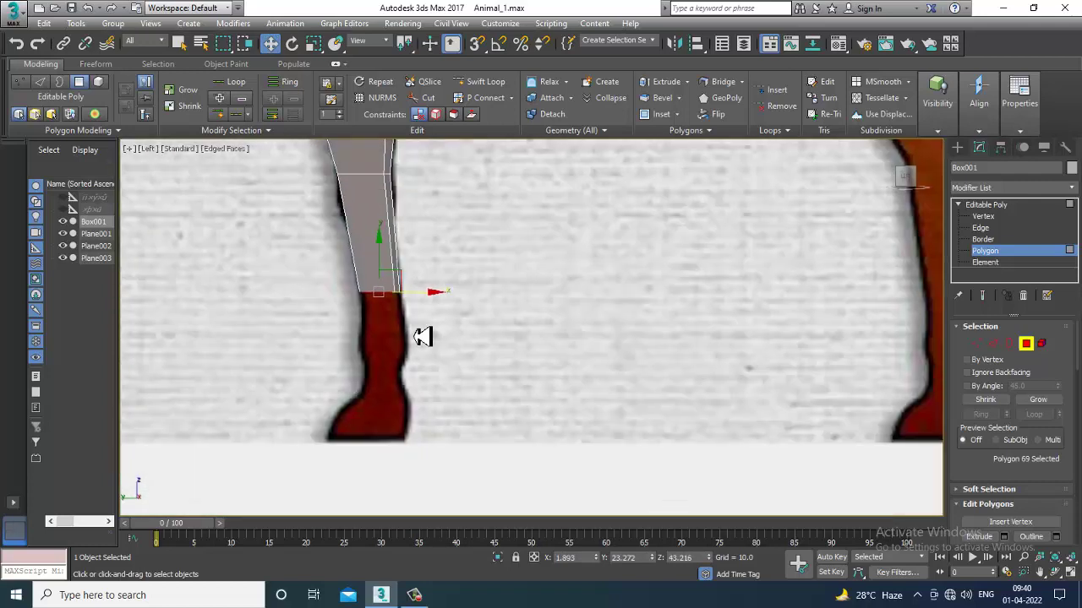
scroll(429, 337, down, 2)
key(alt+w)
middle_drag(811, 296, 722, 238)
key(alt+w)
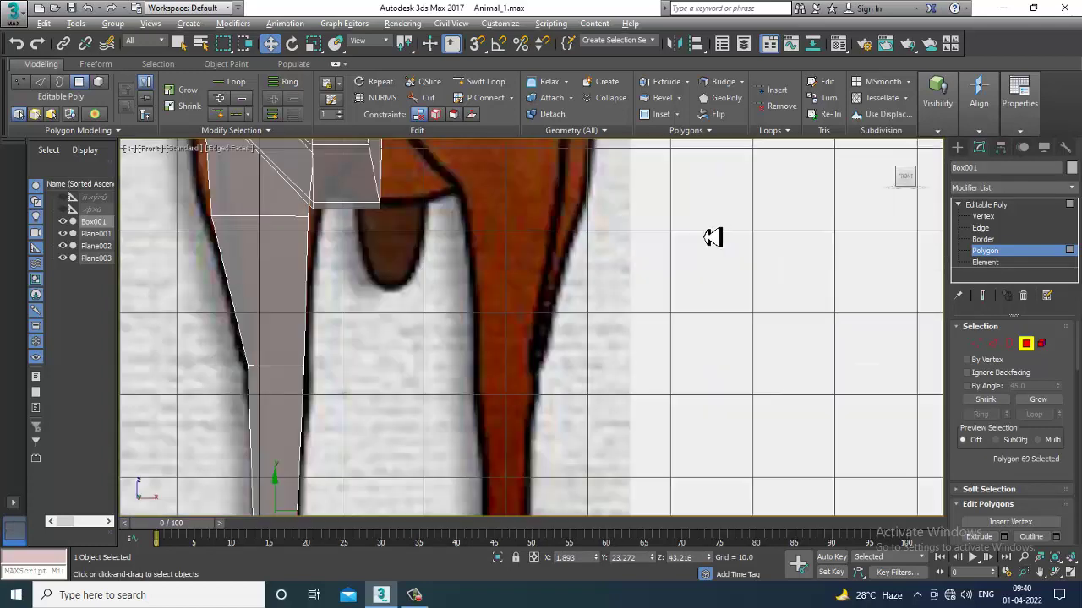
Step: Shift the lower front leg's end polygon sideways in the front view to center it on the reference leg
scroll(655, 258, down, 4)
middle_drag(642, 266, 686, 200)
scroll(518, 337, up, 3)
drag(523, 347, 528, 346)
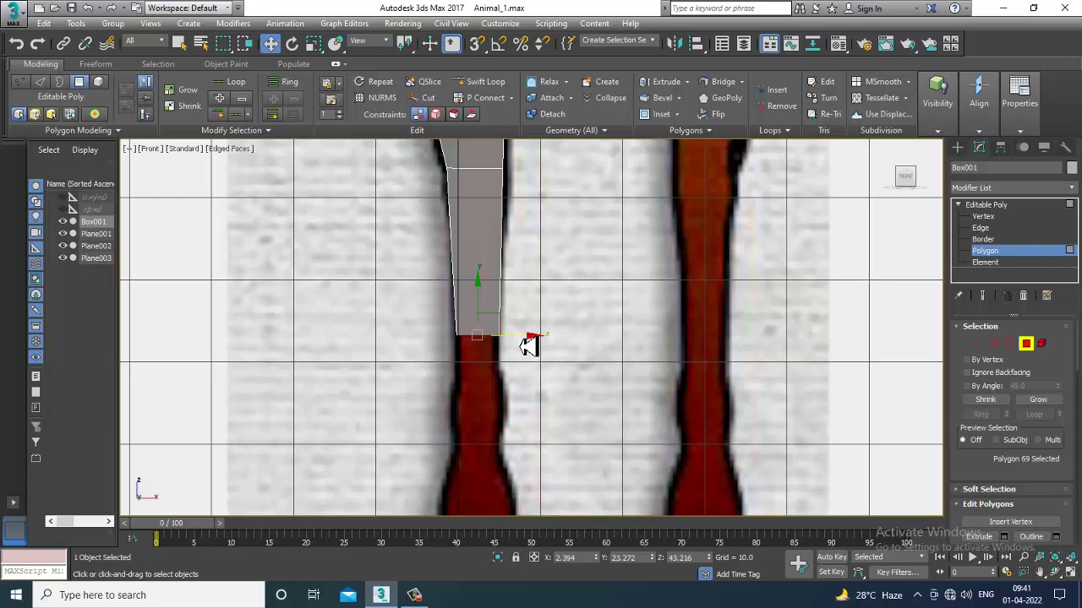
Step: Extrude the front leg's end polygon by about 12 to lengthen the lower leg down the reference
click(989, 504)
click(1004, 470)
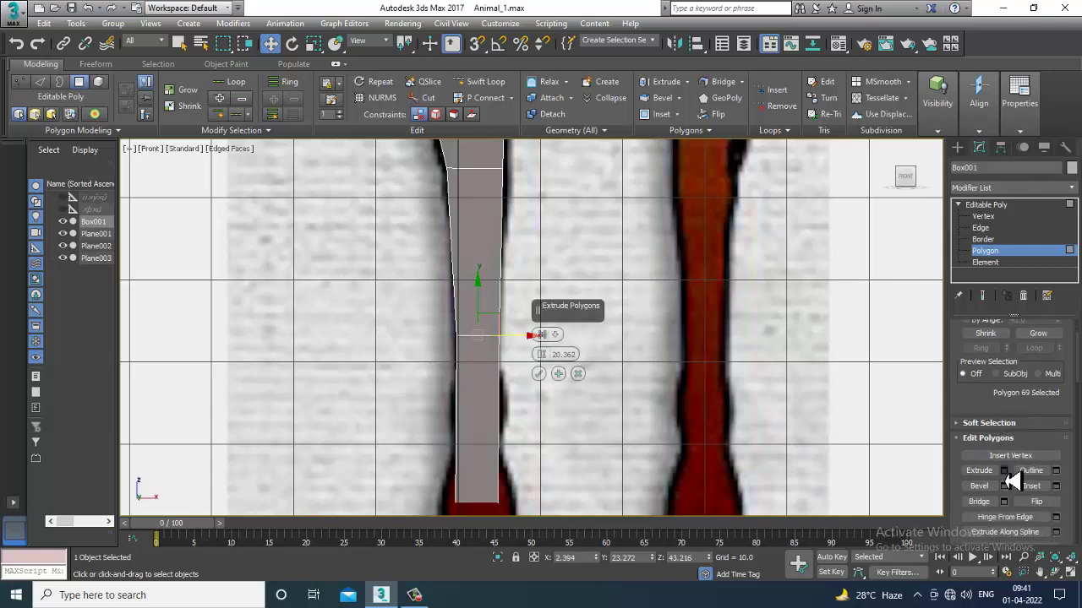
drag(550, 362, 553, 391)
click(539, 373)
Step: Move the new end polygon slightly toward the tail and up in the left view, to just above the fetlock
key(alt+w)
middle_drag(370, 435, 345, 406)
key(alt+w)
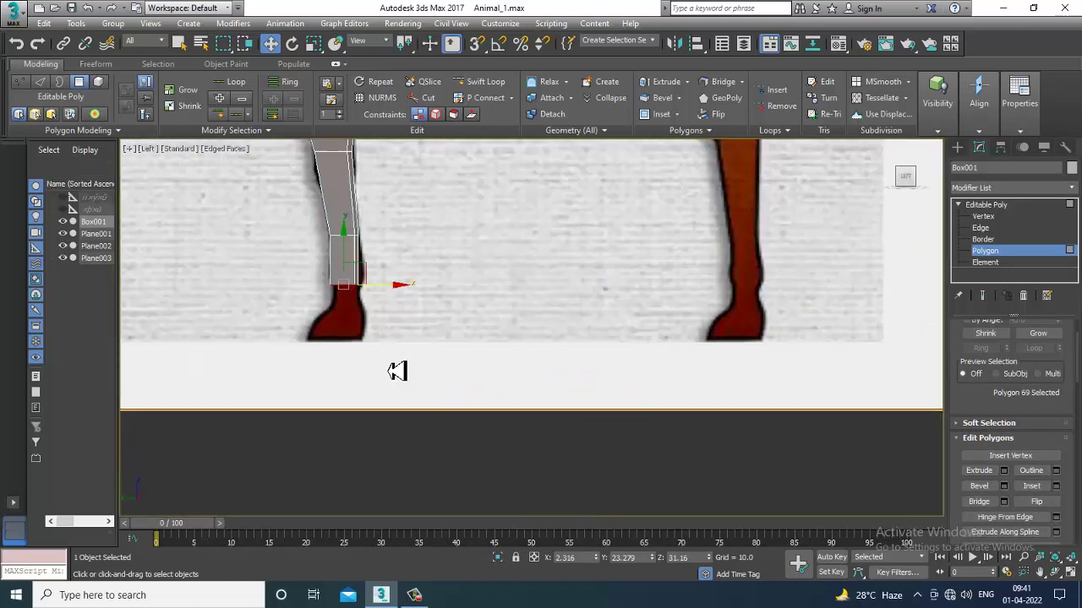
scroll(370, 357, up, 4)
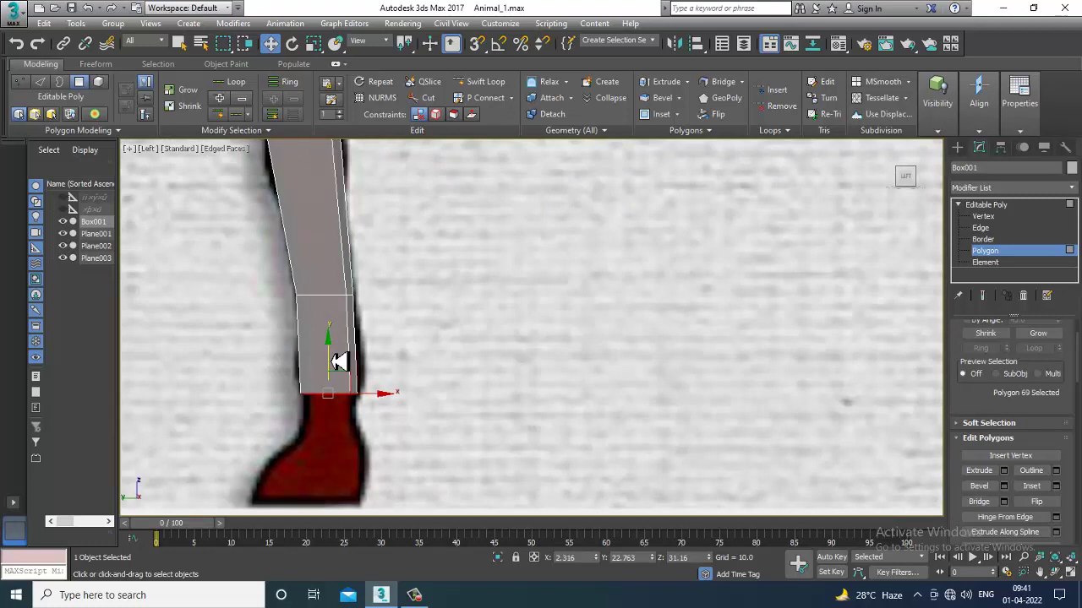
drag(335, 355, 341, 324)
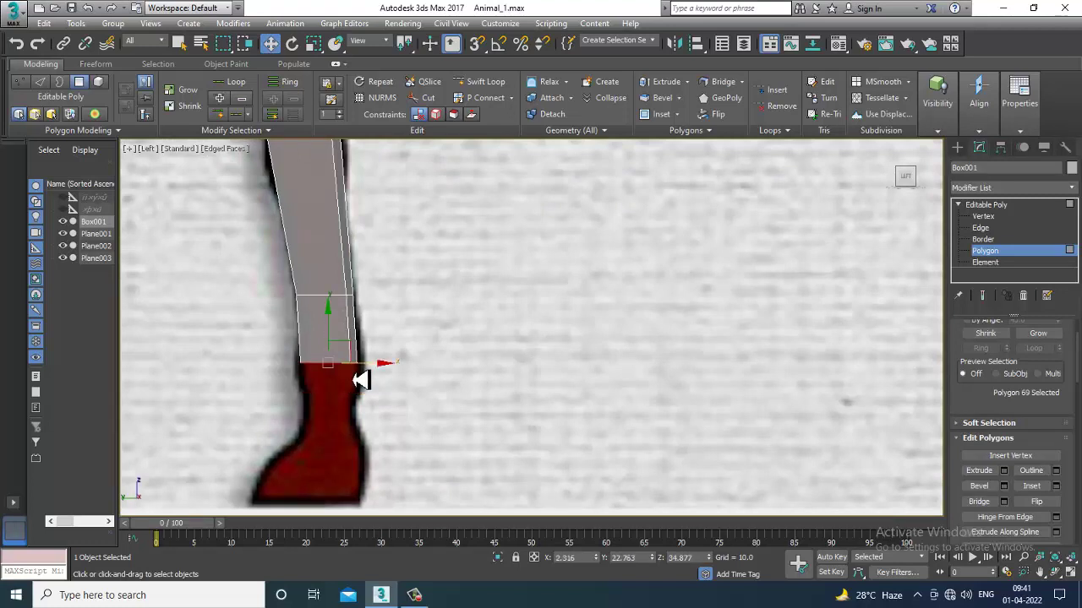
Step: Extrude the front leg's end polygon by 3.13 to add a short fetlock segment
scroll(357, 375, up, 3)
key(alt+x)
middle_drag(383, 340, 512, 341)
scroll(512, 342, up, 2)
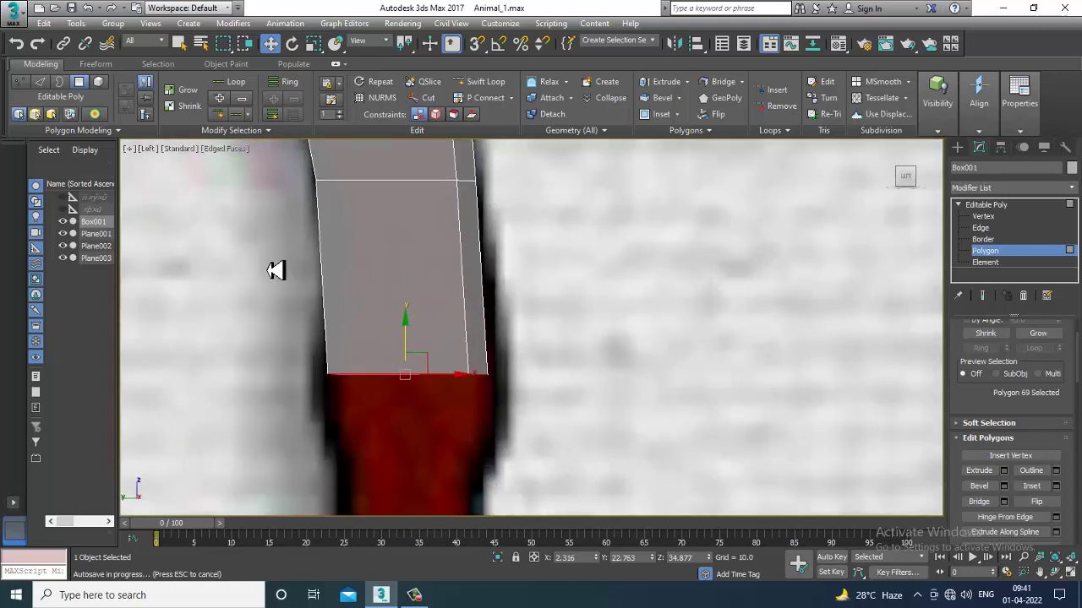
click(1004, 471)
drag(560, 354, 577, 573)
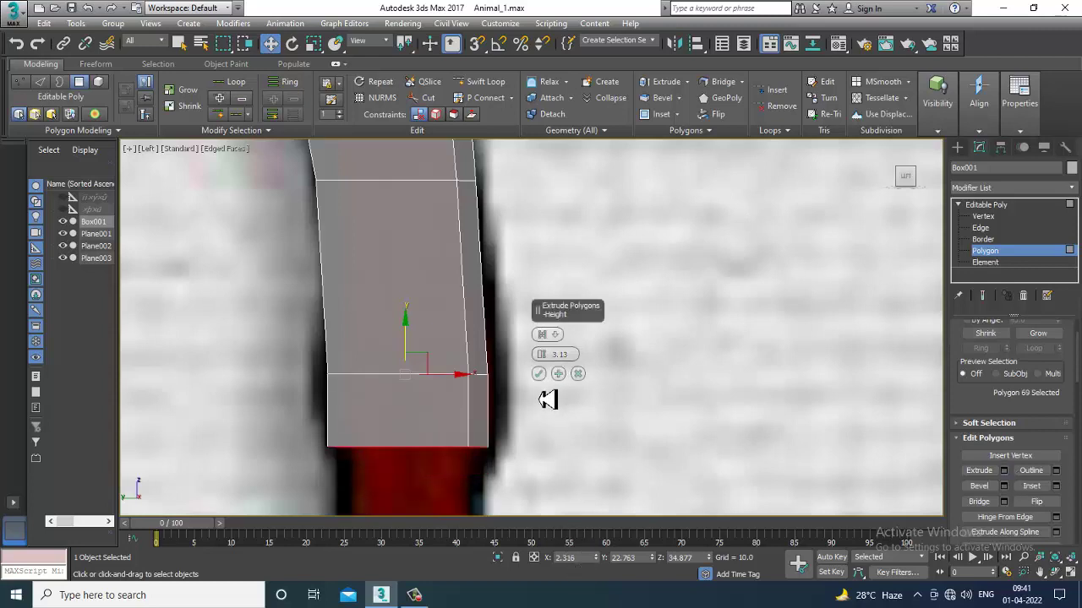
click(538, 374)
Step: Scale the vertex ring above the short fetlock segment to about 116% to match the reference bulge in the left view
key(1)
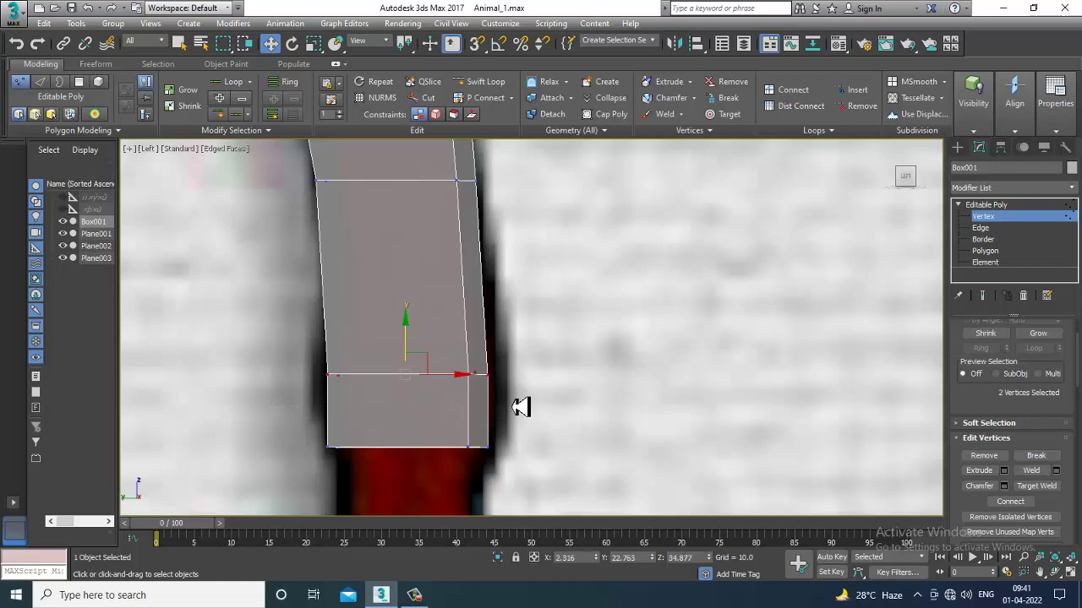
drag(573, 420, 567, 414)
key(r)
drag(446, 380, 404, 372)
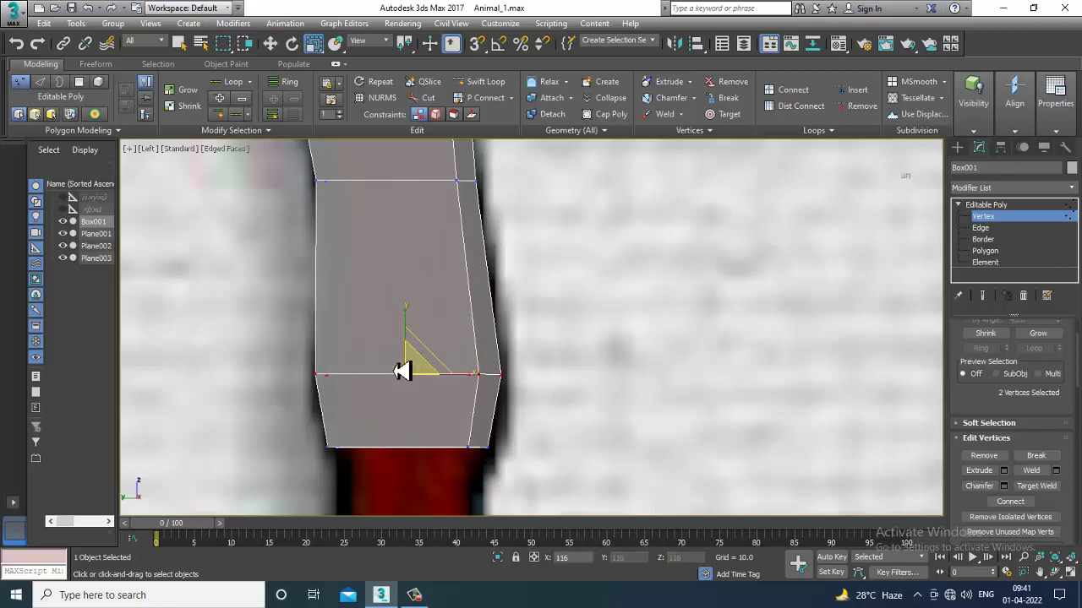
scroll(402, 372, down, 5)
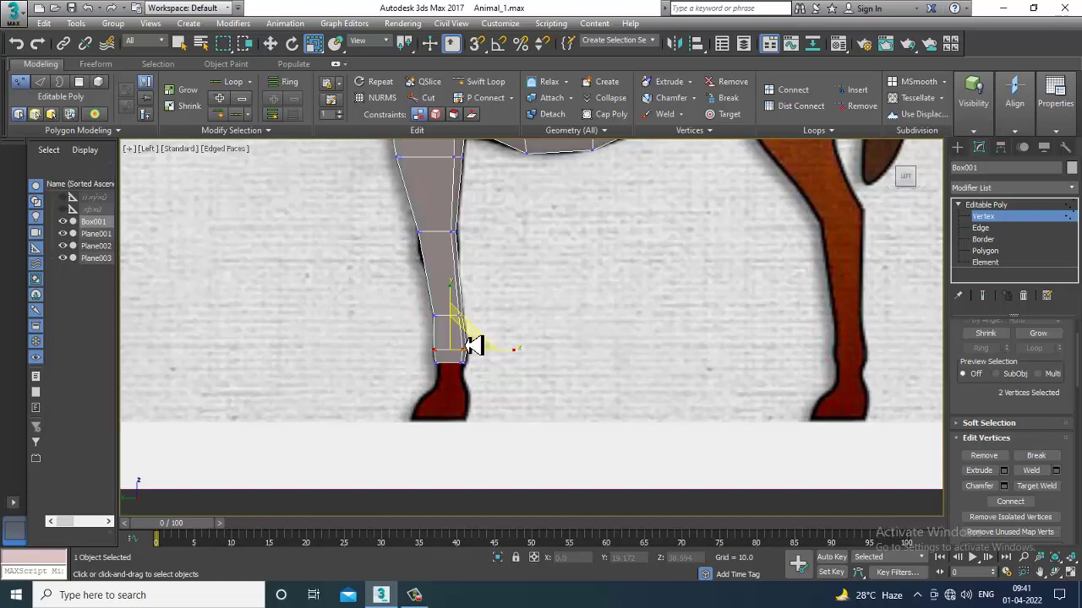
Step: Extrude the polygon at the leg's end by 6.132, down to the top of the hoof
scroll(495, 359, up, 5)
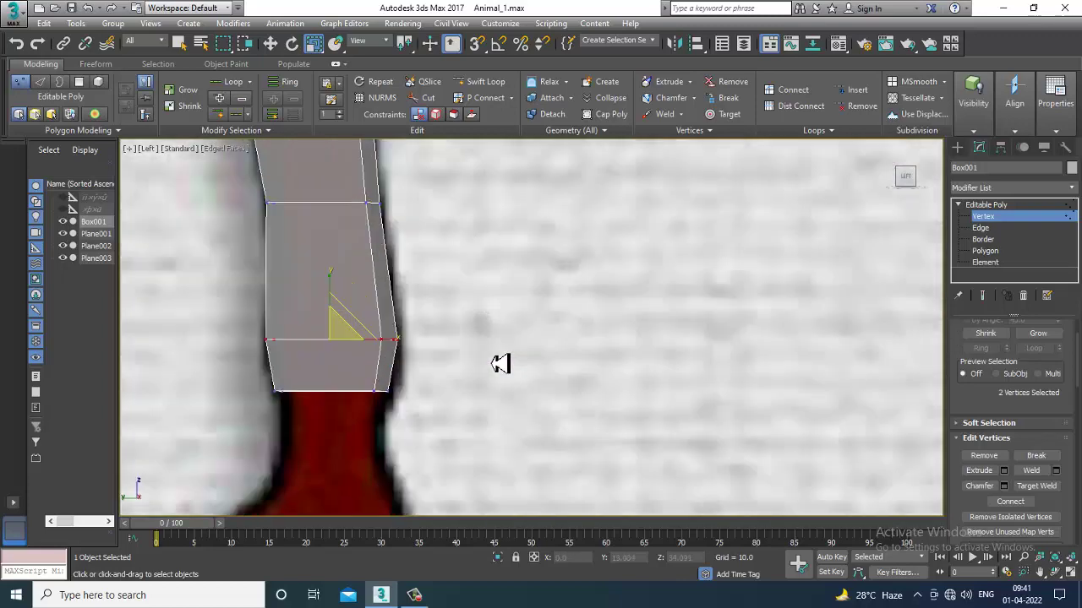
click(984, 251)
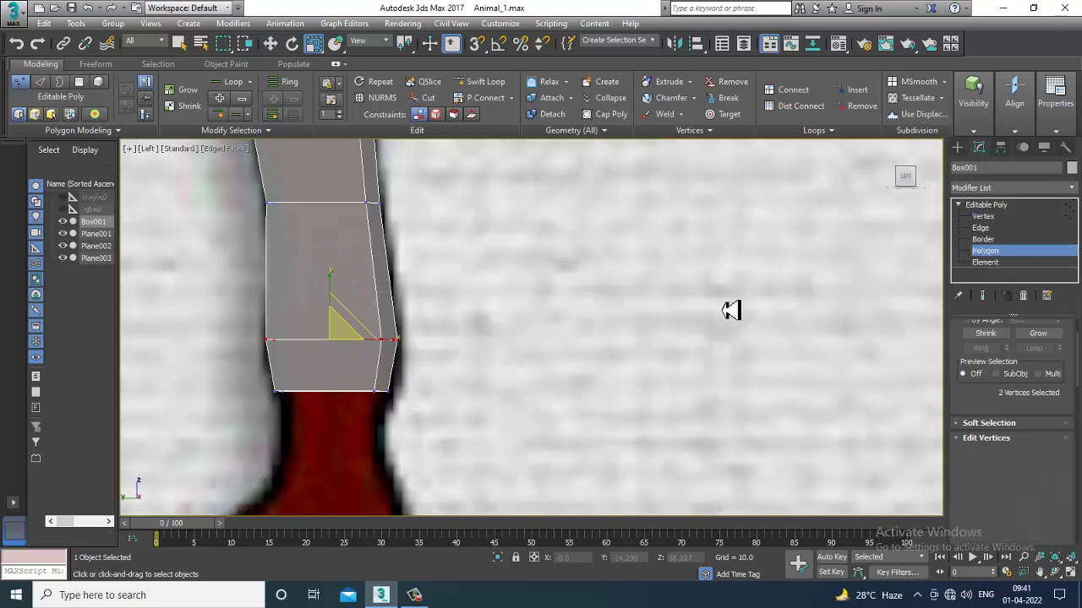
click(1003, 471)
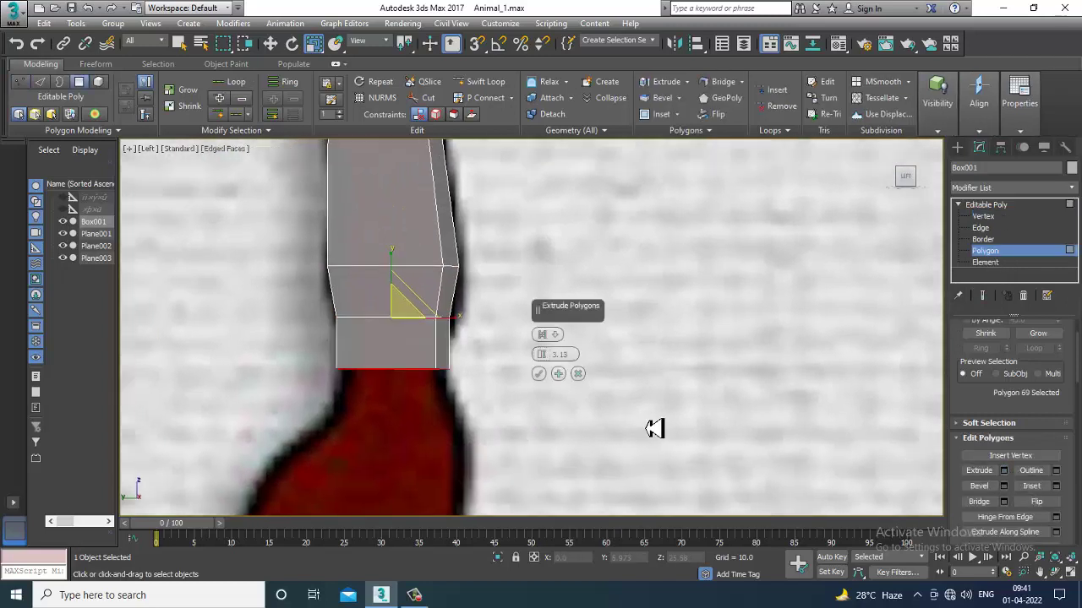
drag(550, 354, 553, 310)
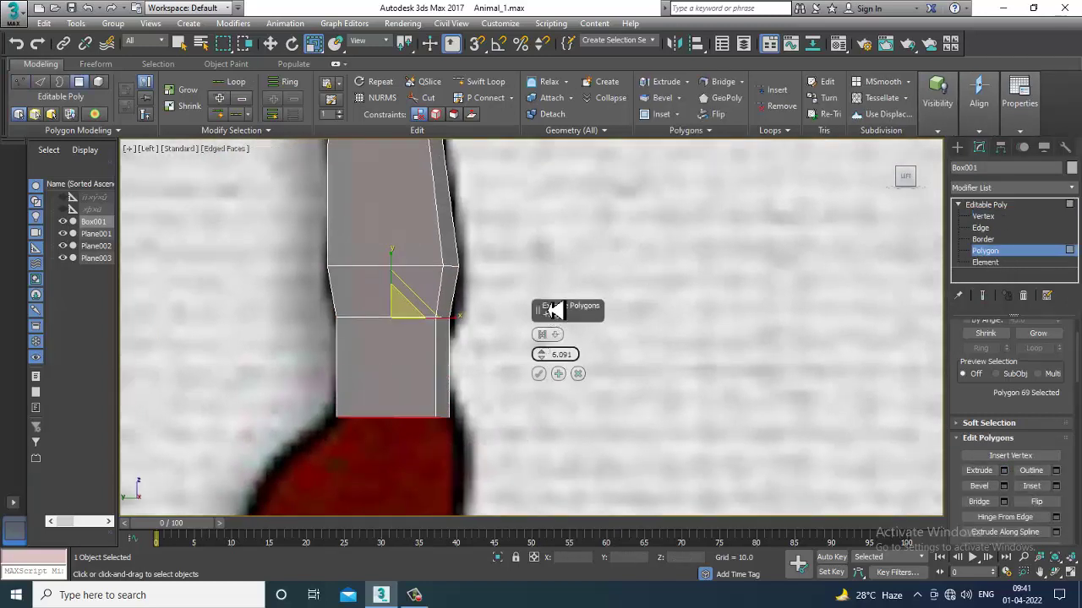
click(539, 373)
Step: Extrude the end polygon by 7.612 in the left view to form the first hoof section
scroll(575, 363, down, 3)
key(alt+w)
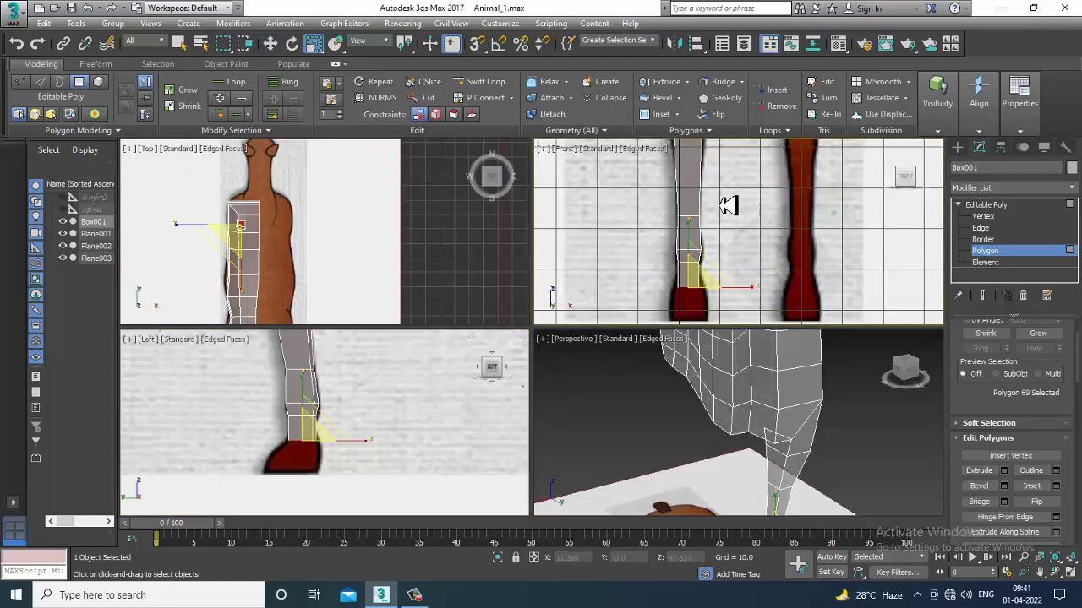
key(alt+w)
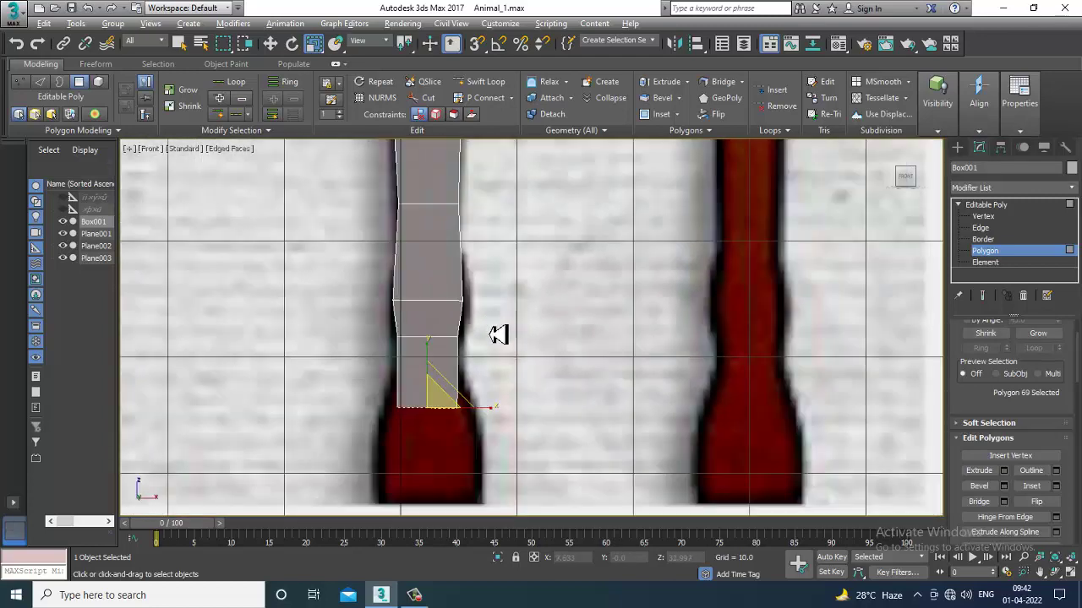
key(alt+w)
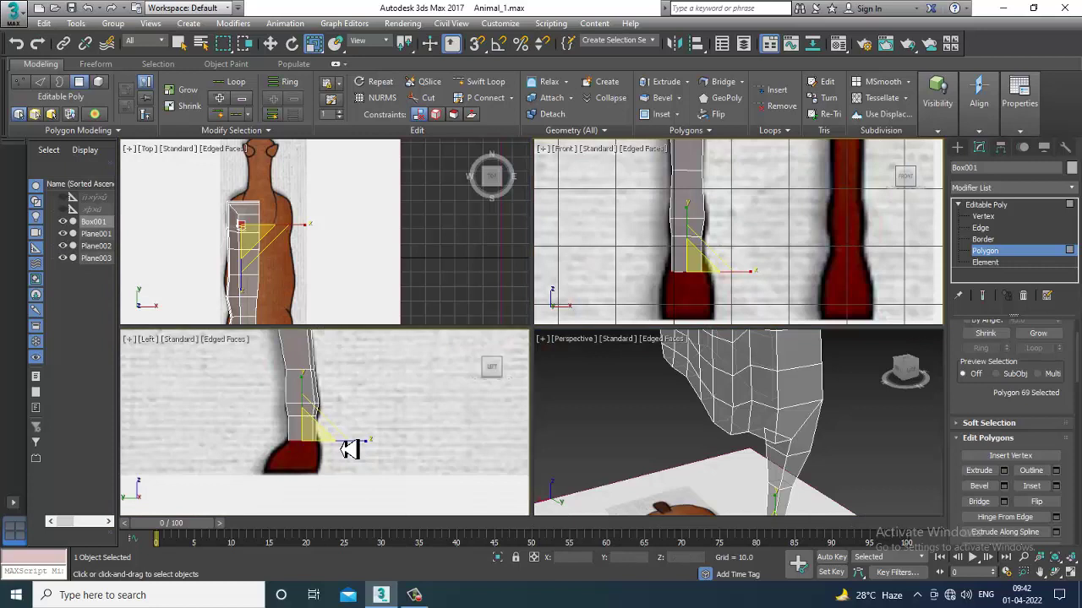
key(alt+w)
scroll(332, 437, up, 5)
key(w)
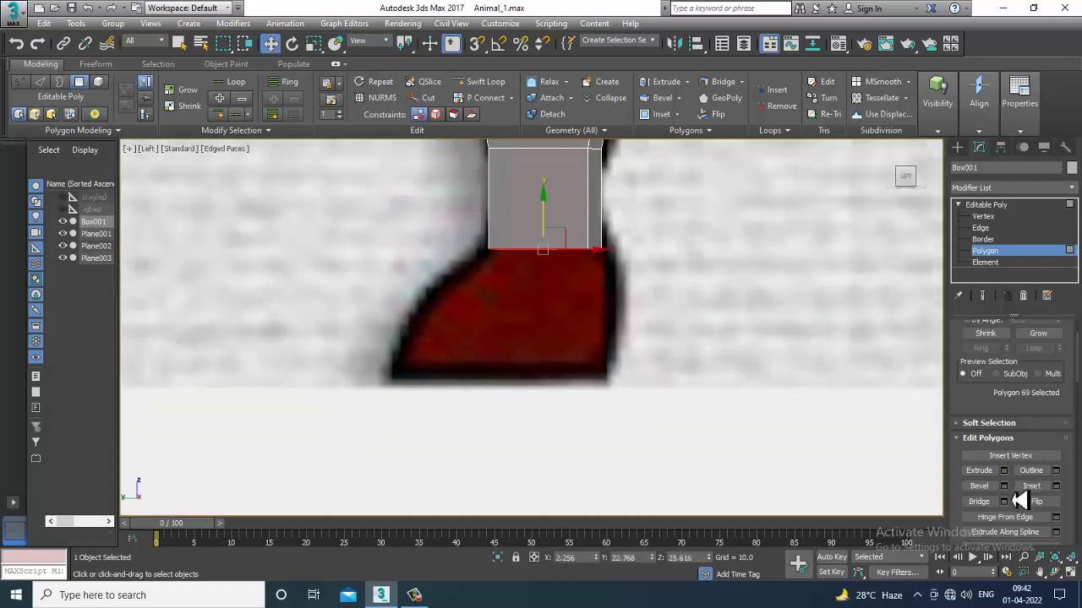
click(1003, 470)
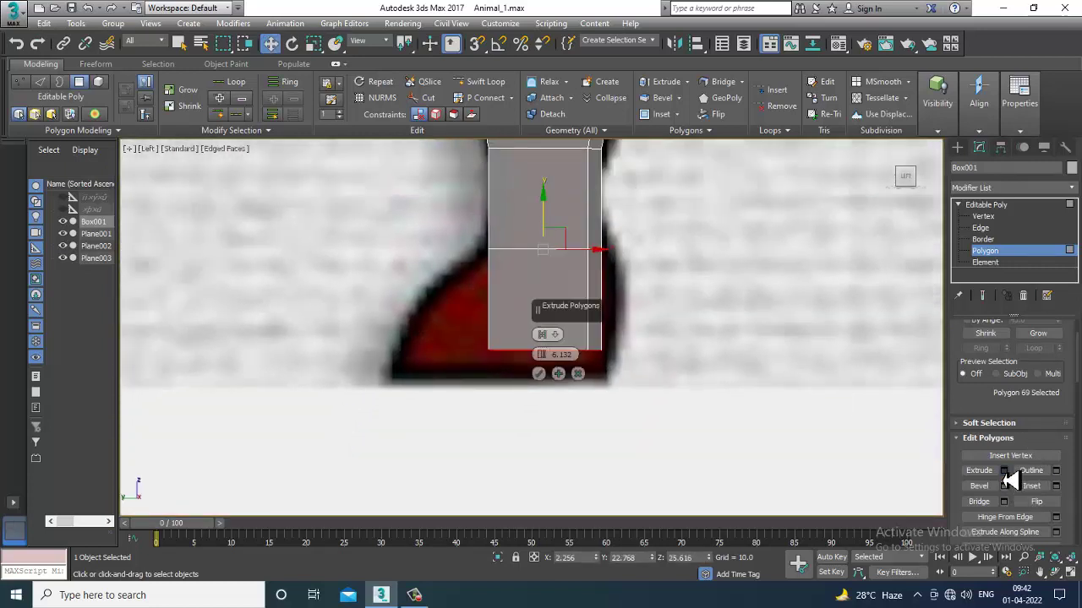
drag(545, 357, 548, 335)
click(539, 373)
scroll(554, 371, up, 3)
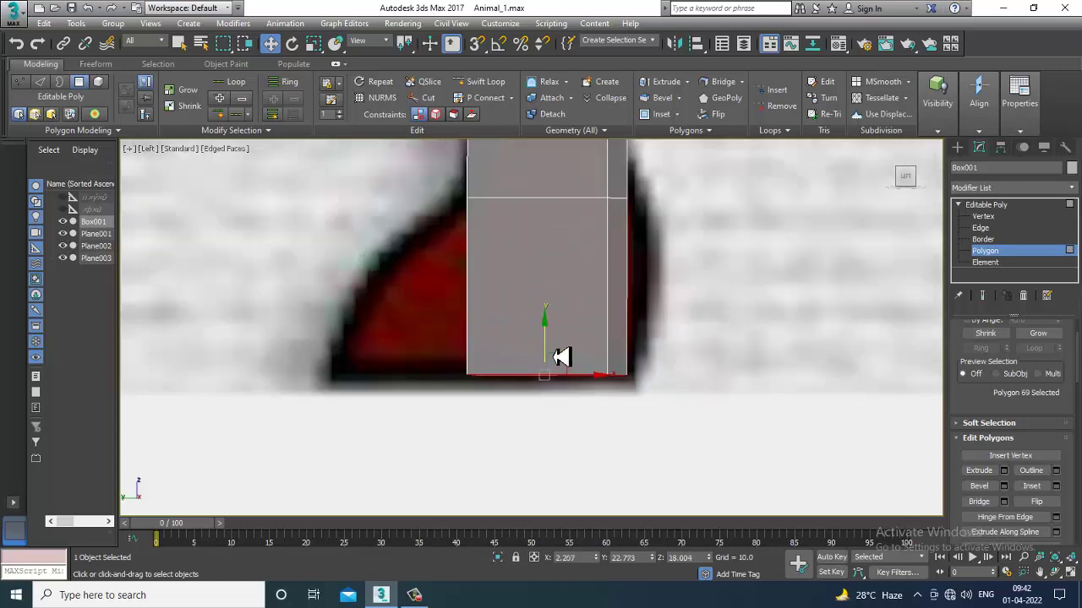
Step: Raise the hoof's end polygon to mid-hoof height, enlarge it and shift it toward the toe in the left view
drag(557, 362, 513, 265)
key(r)
key(w)
drag(587, 304, 560, 300)
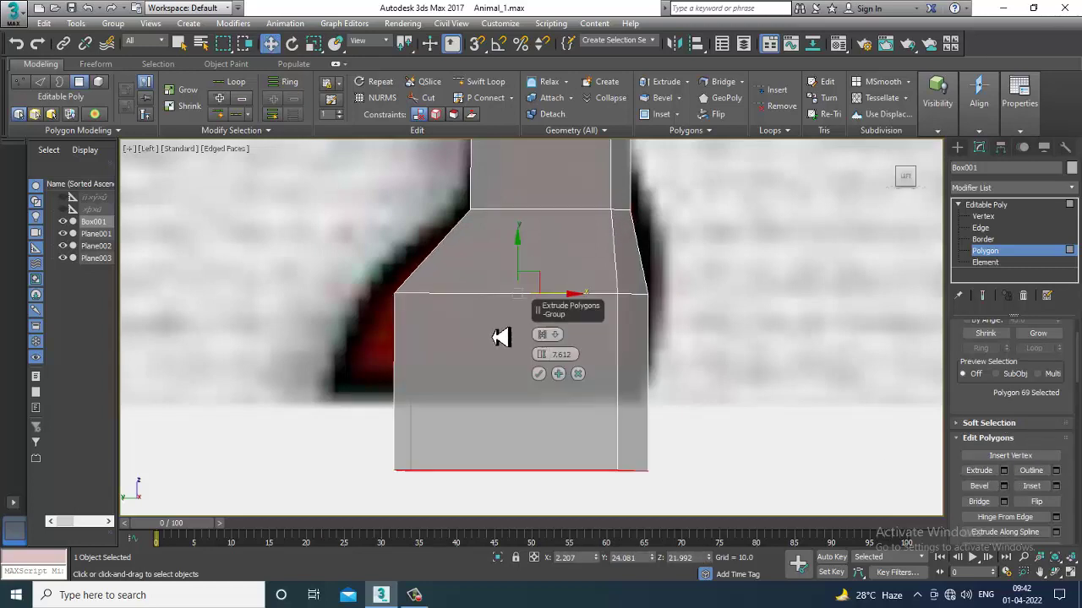
Step: Extrude the hoof's end polygon by 4.181 down to the sole and move the front vertices toward the toe outline
drag(548, 361, 581, 446)
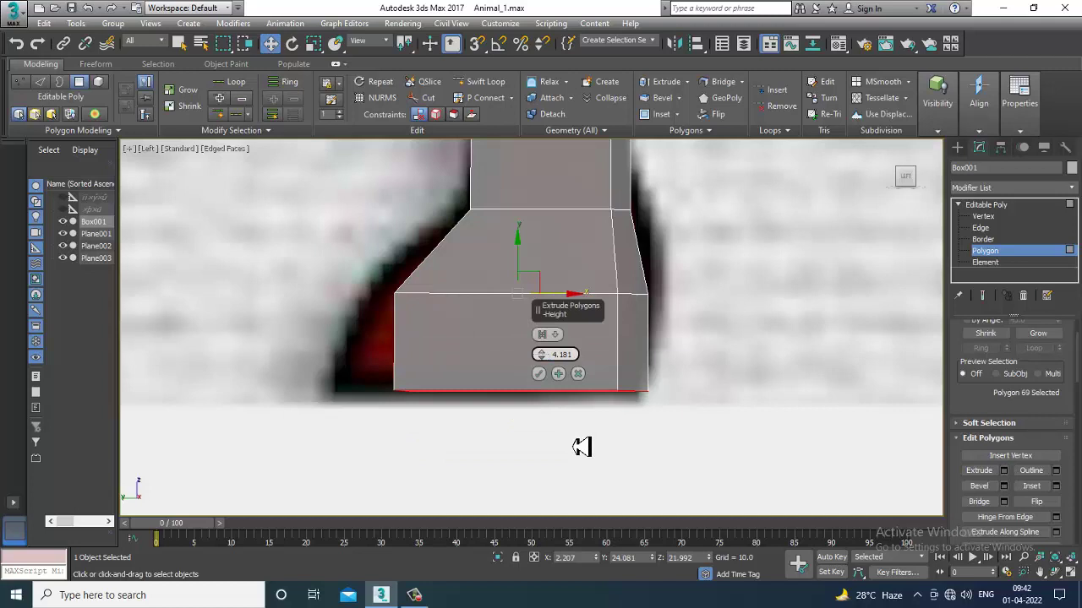
click(539, 374)
key(1)
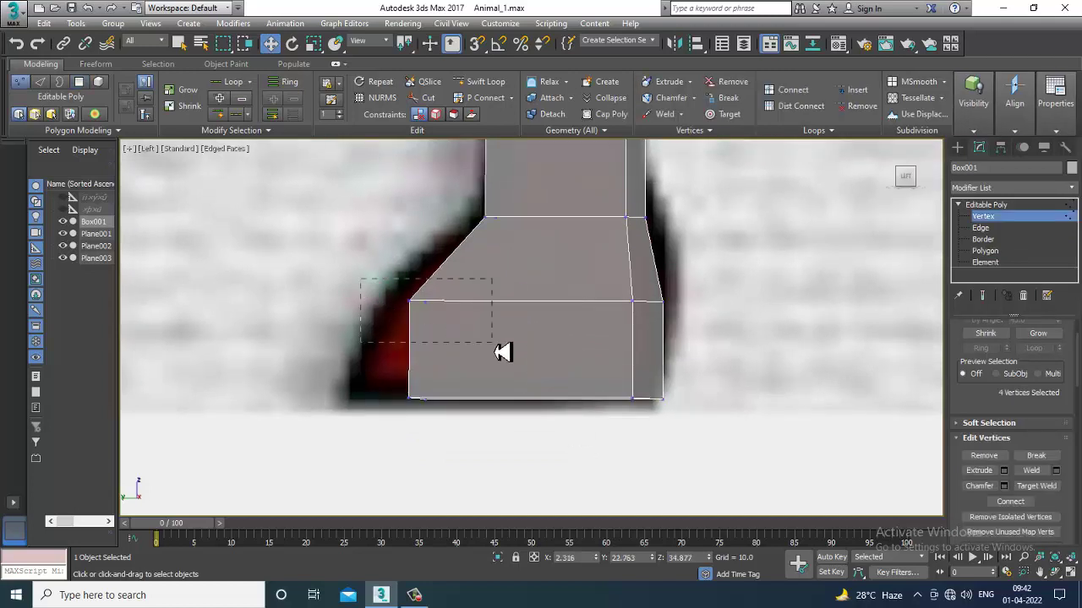
drag(478, 311, 461, 310)
drag(471, 413, 434, 406)
Step: Select all polygons on the flat inner side of the horse's half-body in the perspective view and delete them
key(alt+w)
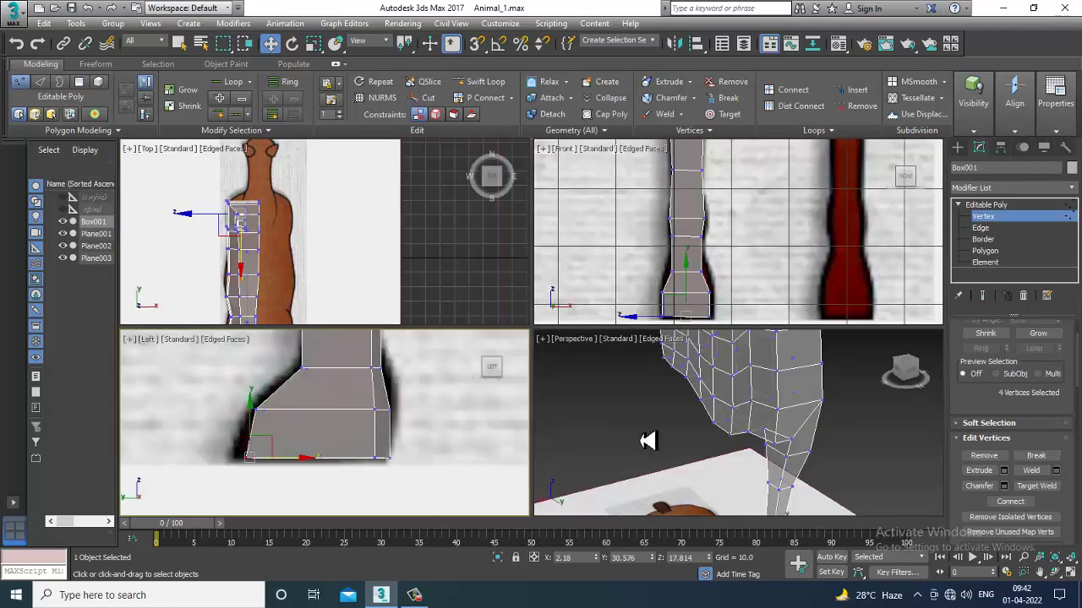
middle_drag(721, 278, 680, 253)
key(alt+w)
key(alt+w)
middle_drag(792, 427, 753, 398)
key(alt+w)
key(z)
scroll(642, 367, down, 8)
alt+middle_drag(643, 367, 617, 308)
scroll(657, 307, up, 4)
click(985, 251)
click(524, 253)
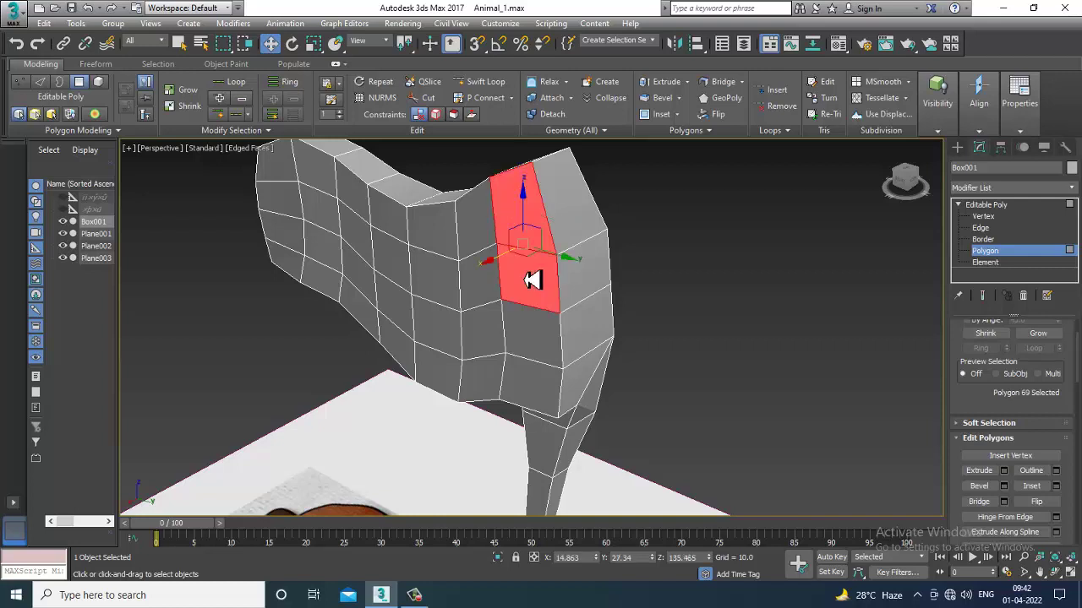
ctrl+click(545, 357)
ctrl+click(544, 388)
ctrl+click(497, 382)
ctrl+click(485, 347)
ctrl+click(482, 300)
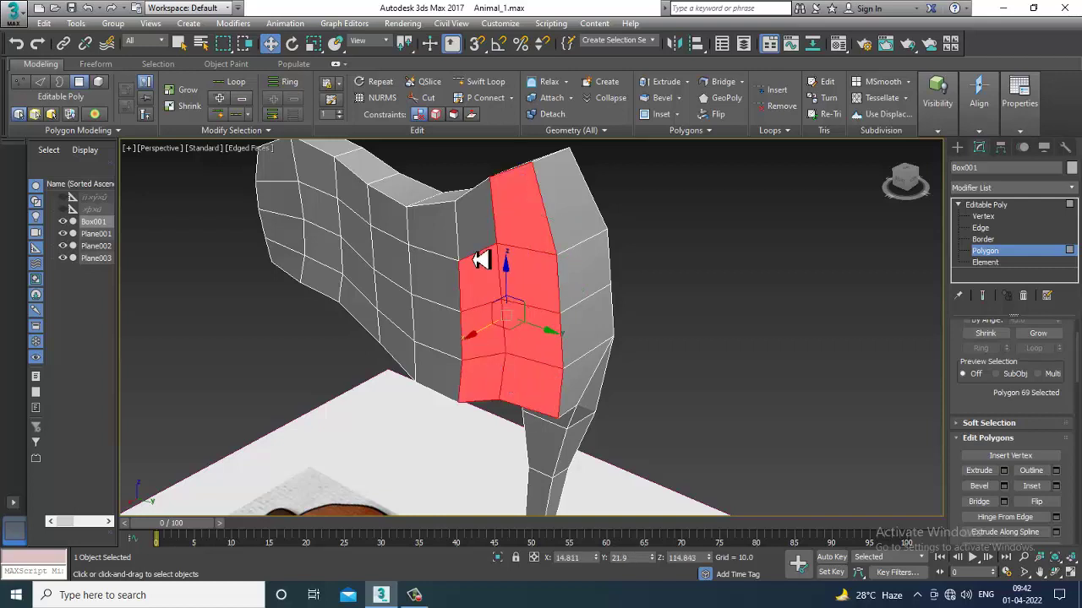
ctrl+click(485, 239)
ctrl+click(432, 239)
ctrl+click(431, 273)
ctrl+click(444, 326)
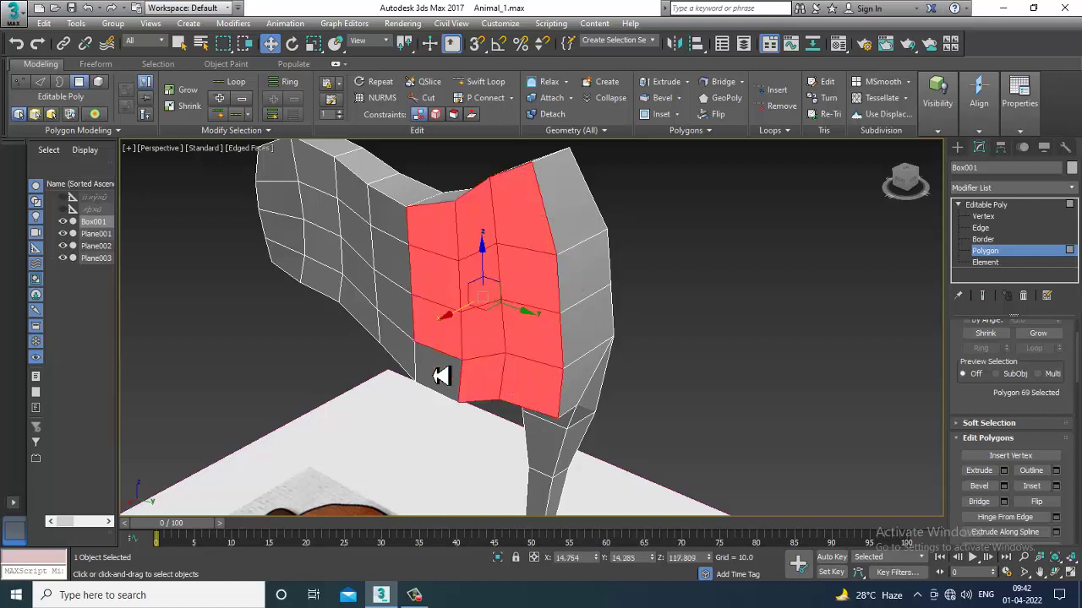
ctrl+click(440, 376)
ctrl+click(411, 357)
ctrl+click(397, 314)
ctrl+click(399, 283)
ctrl+click(406, 235)
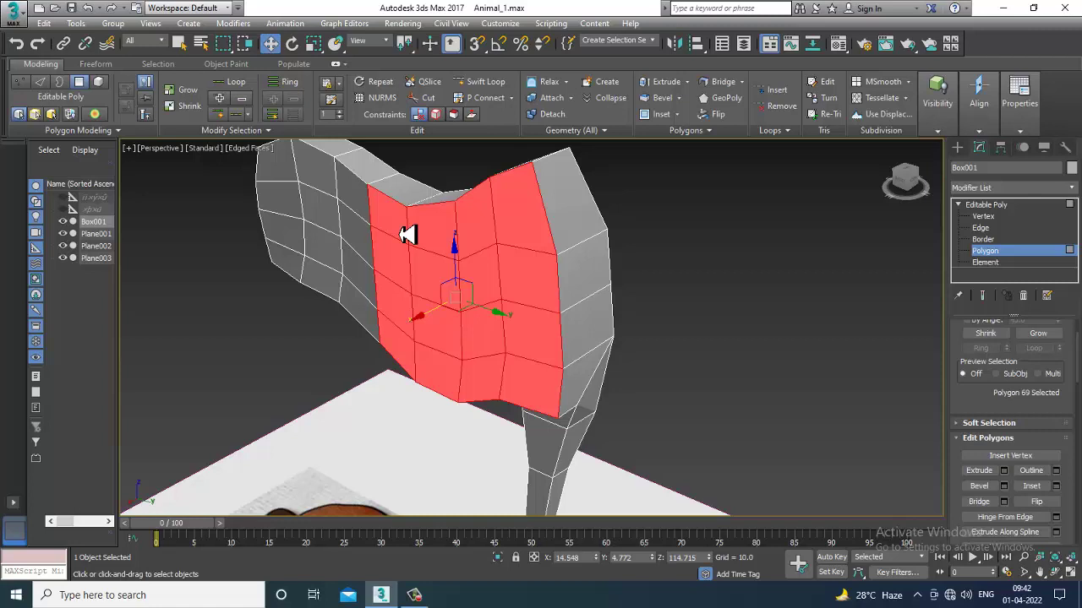
ctrl+click(369, 216)
ctrl+click(357, 261)
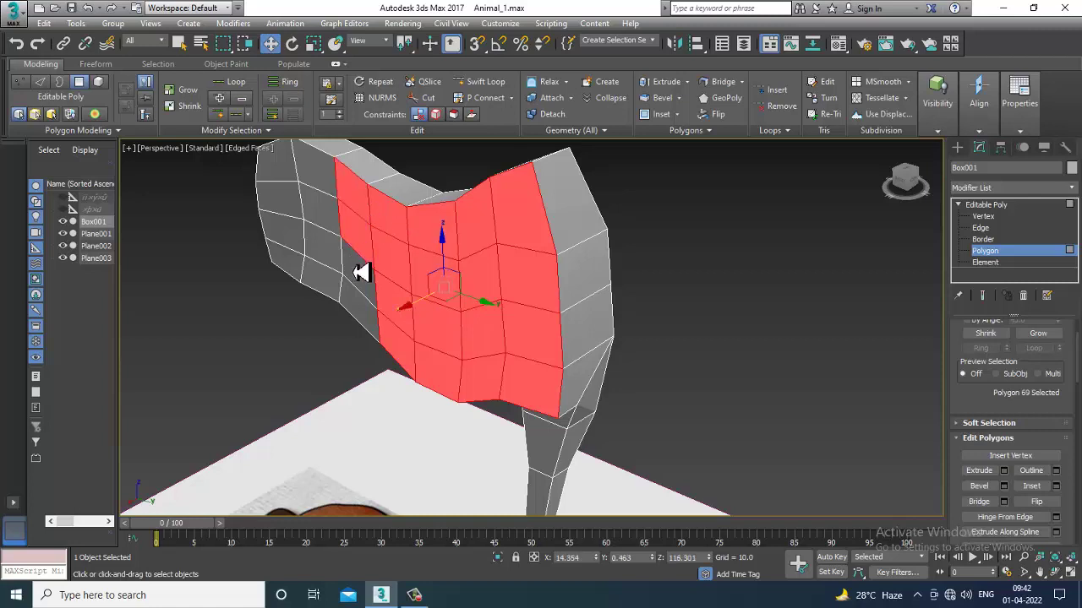
ctrl+click(360, 288)
ctrl+click(367, 317)
ctrl+click(335, 290)
ctrl+click(333, 243)
ctrl+click(332, 211)
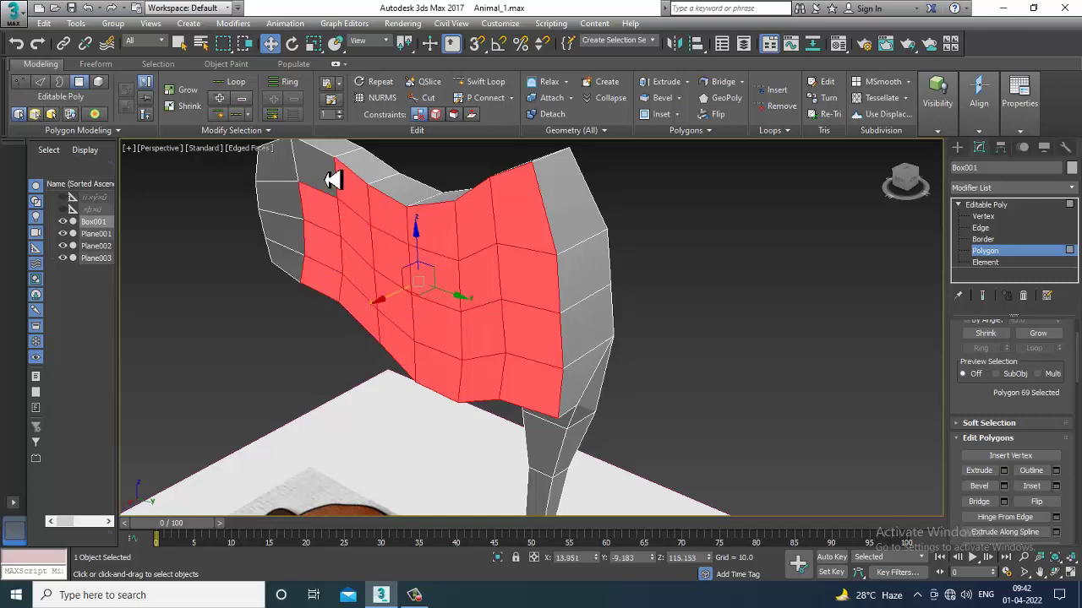
ctrl+click(333, 174)
ctrl+click(279, 169)
ctrl+click(286, 213)
ctrl+click(287, 244)
ctrl+click(288, 267)
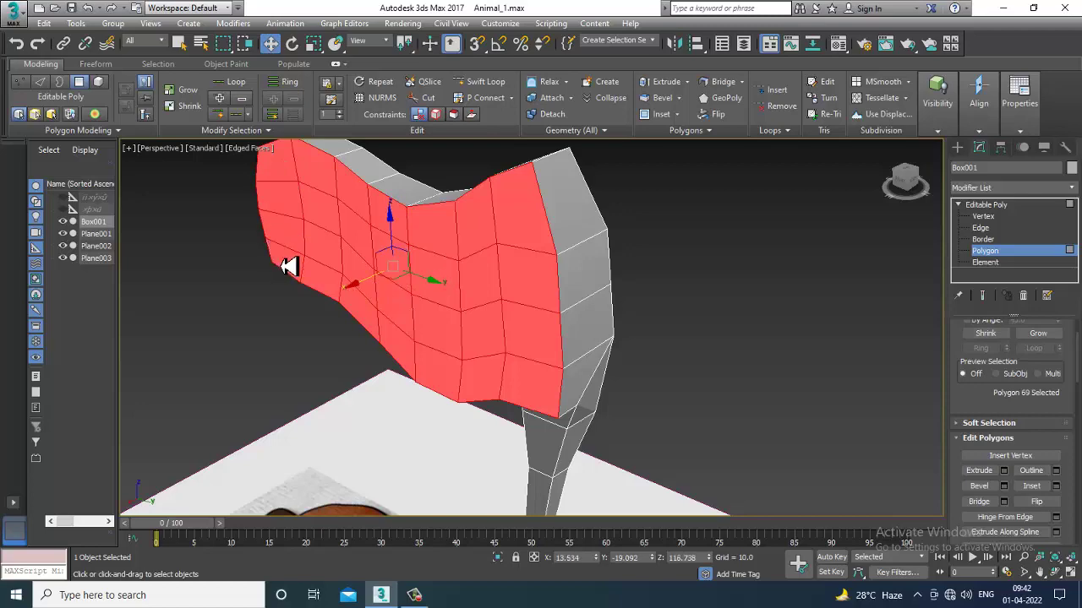
key(Delete)
Step: Turn on NURMS smoothing for the half-body mesh at vertex level and show it in the front view
alt+middle_drag(641, 259, 580, 246)
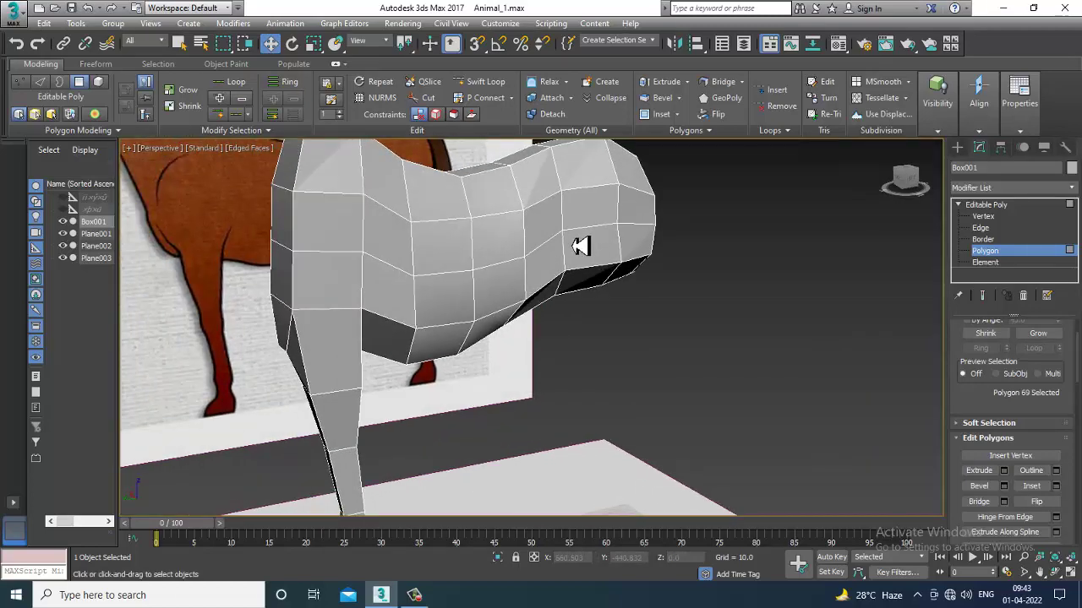
alt+middle_drag(728, 276, 557, 287)
key(1)
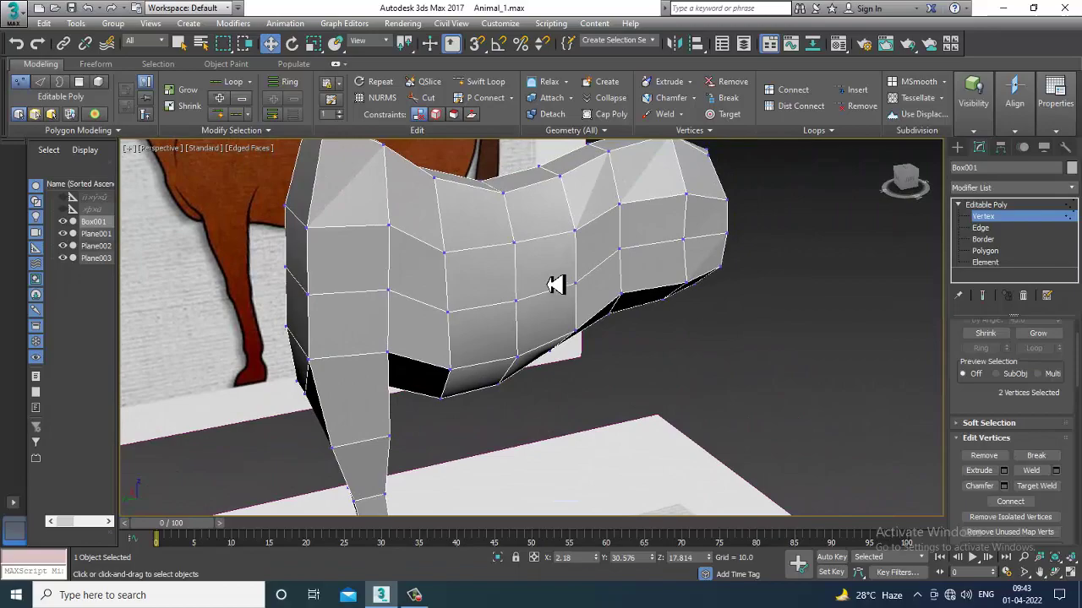
right_click(542, 262)
click(511, 87)
alt+middle_drag(552, 222, 476, 292)
key(alt+w)
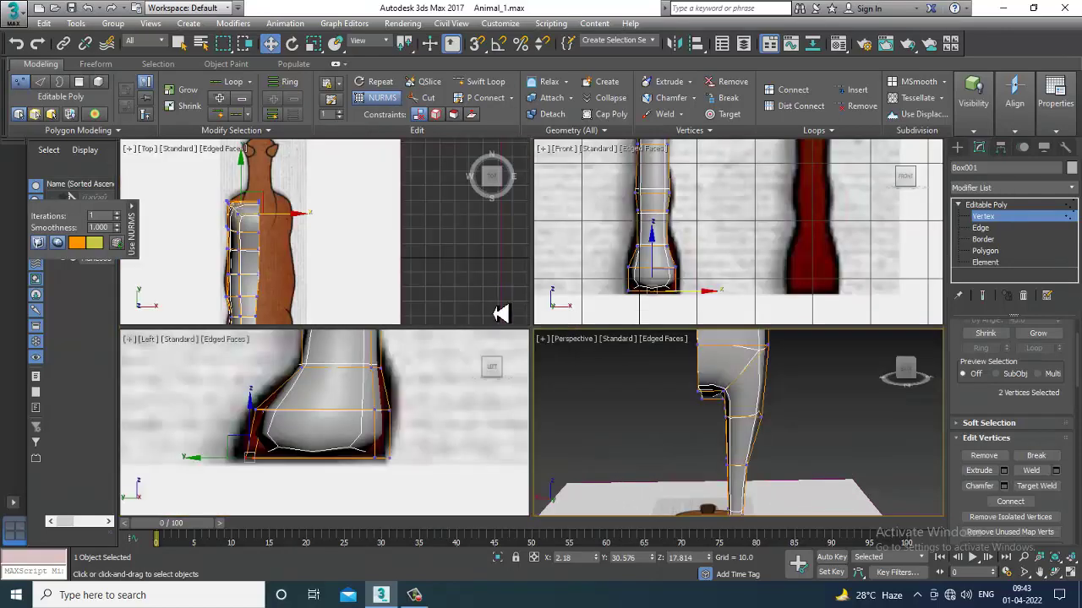
key(alt+w)
scroll(597, 367, up, 4)
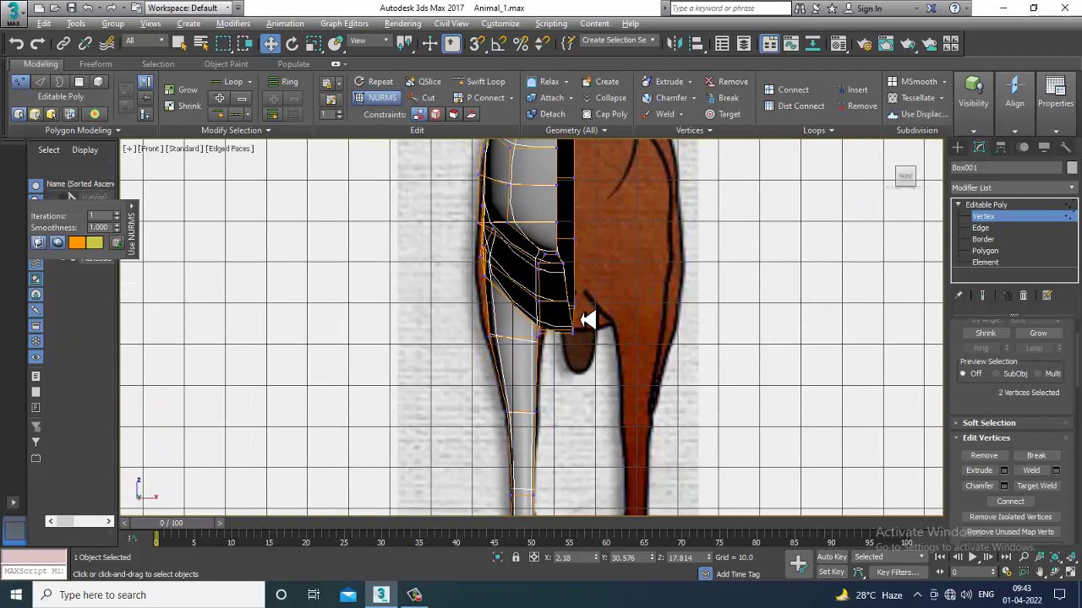
Step: Turn off NURMS smoothing for the half-body mesh and inspect the leg and belly in the perspective view
key(alt+w)
key(alt+w)
alt+middle_drag(702, 318, 644, 325)
right_click(548, 208)
click(519, 26)
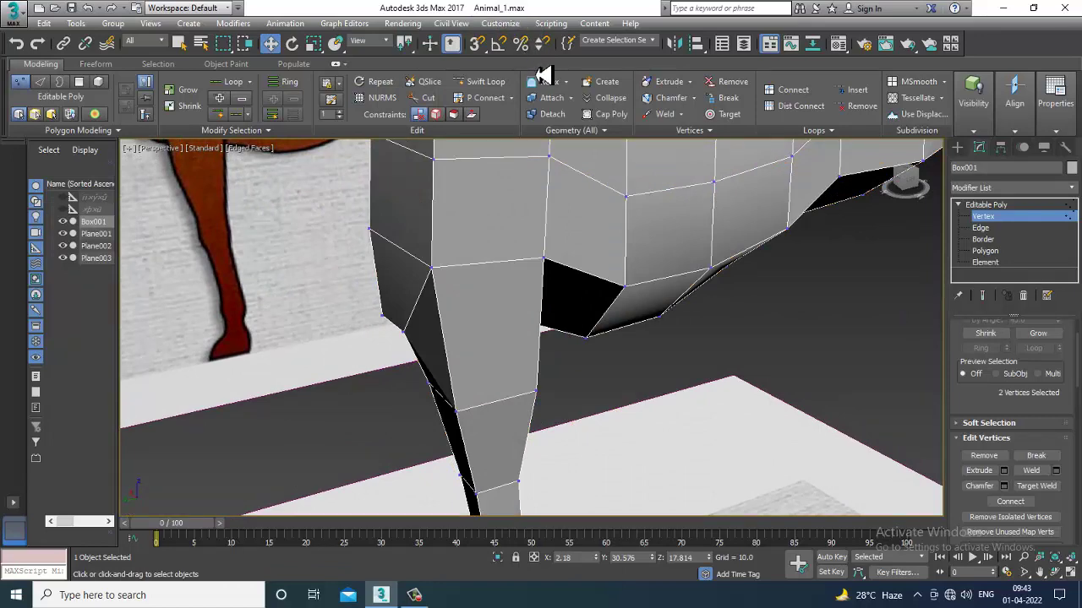
key(alt+w)
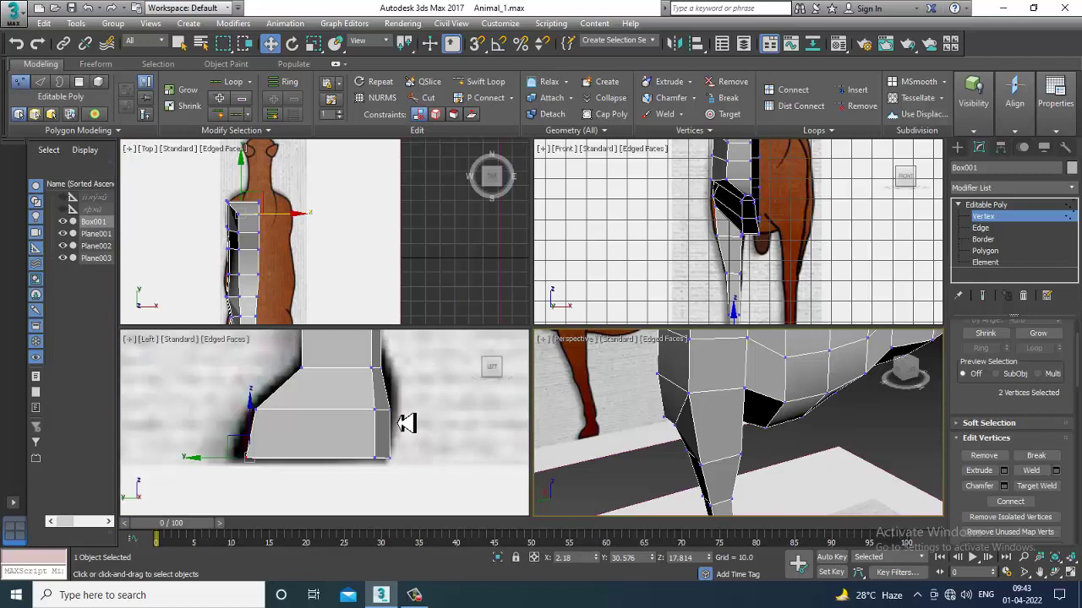
Step: Move the two upper rump vertices onto the reference outline at the base of the tail in the left view
middle_drag(407, 414, 345, 391)
key(alt+w)
scroll(346, 391, down, 5)
middle_drag(573, 328, 423, 427)
middle_drag(795, 169, 522, 386)
scroll(525, 258, down, 2)
middle_drag(524, 257, 591, 443)
scroll(556, 350, up, 6)
middle_drag(561, 349, 611, 304)
scroll(601, 296, down, 2)
drag(596, 294, 573, 270)
middle_drag(590, 314, 598, 304)
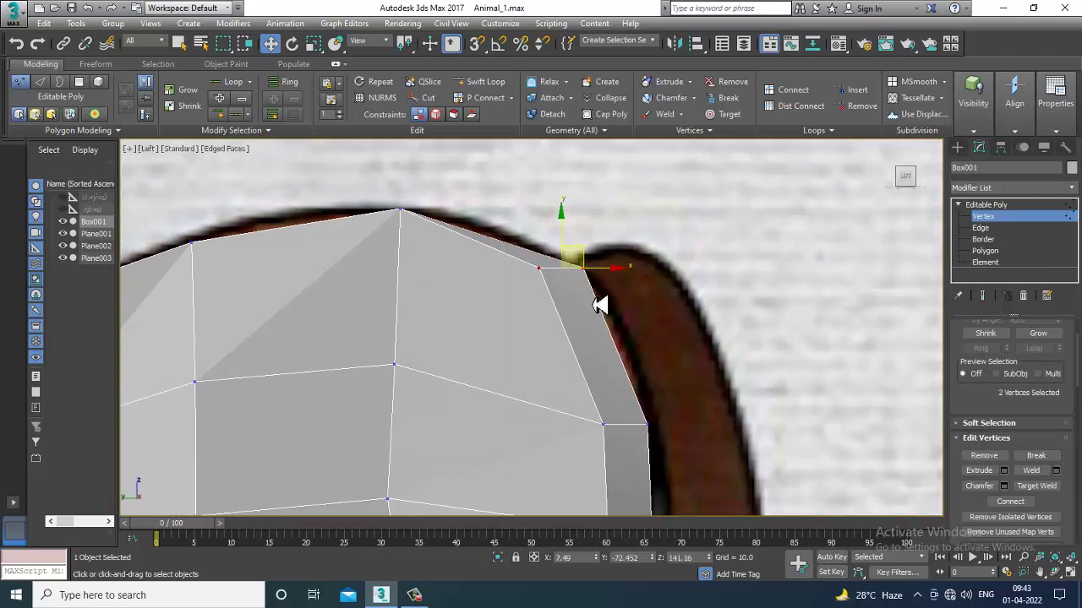
Step: Raise the next pair of vertices down the rump slightly and make the mesh see-through
middle_drag(608, 391, 609, 367)
drag(572, 352, 725, 435)
drag(643, 391, 644, 372)
scroll(646, 359, down, 2)
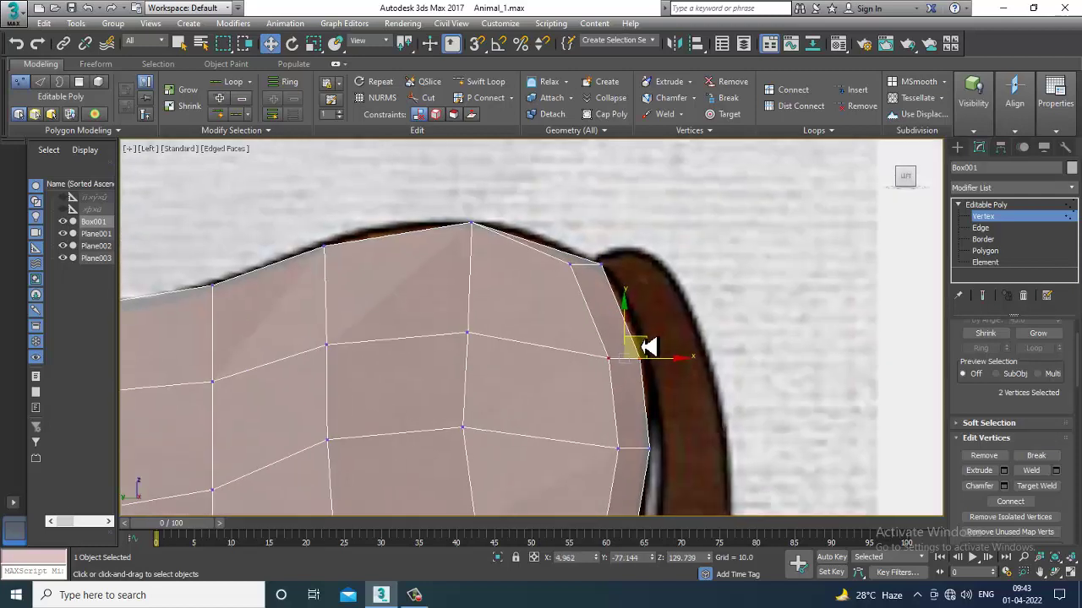
Step: Insert a lengthwise edge loop with Swift Loop along the upper flank, just below the back line
click(481, 85)
scroll(593, 322, down, 3)
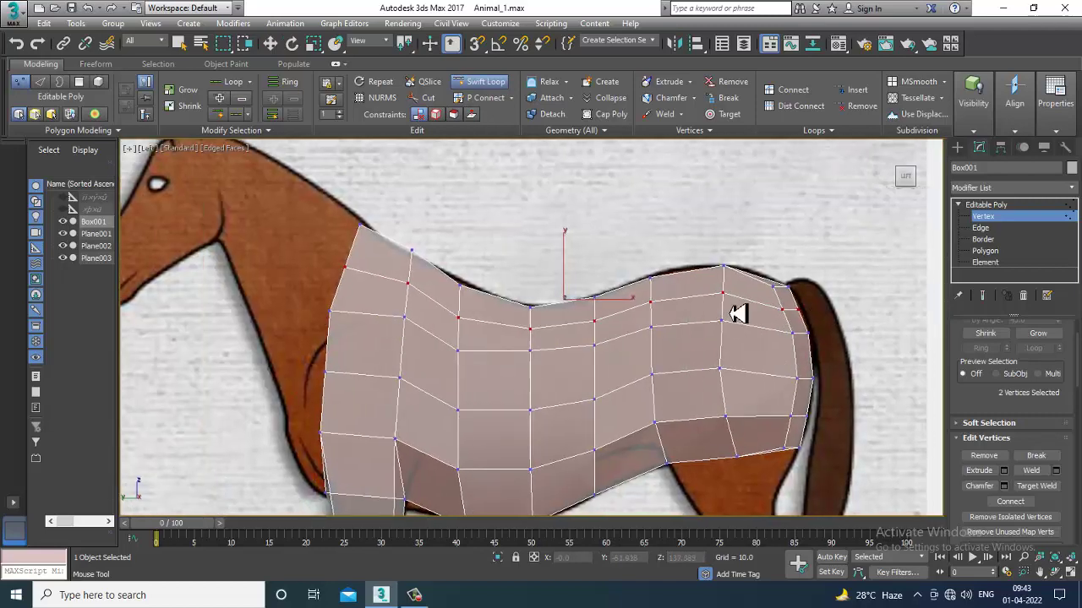
key(w)
scroll(780, 309, up, 3)
middle_drag(150, 281, 498, 236)
scroll(498, 237, down, 2)
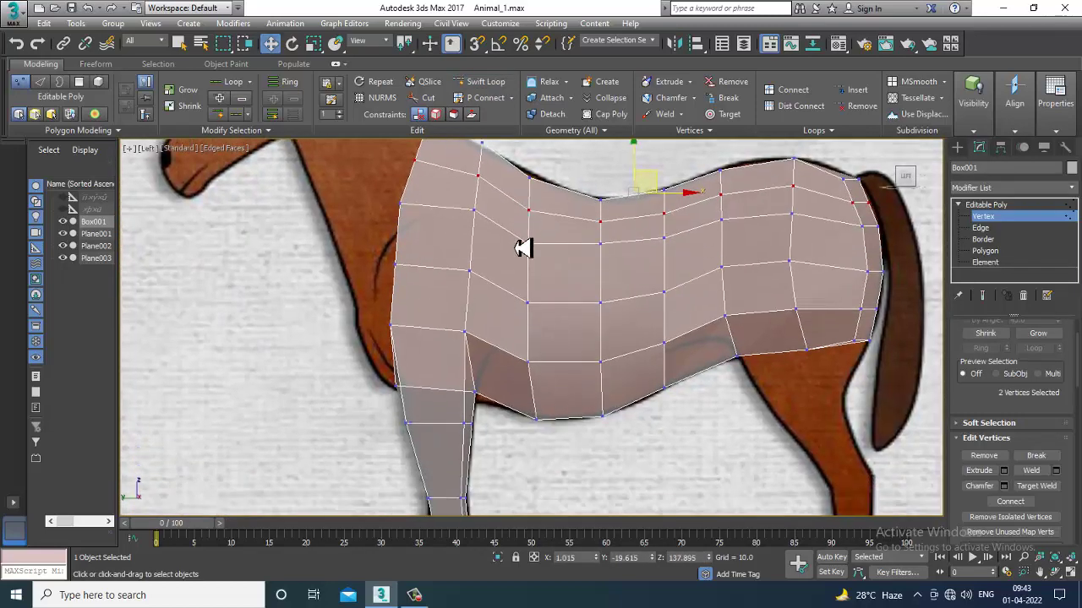
Step: Move the top front vertices at the base of the neck onto the mane outline in the left view
key(alt+w)
key(alt+w)
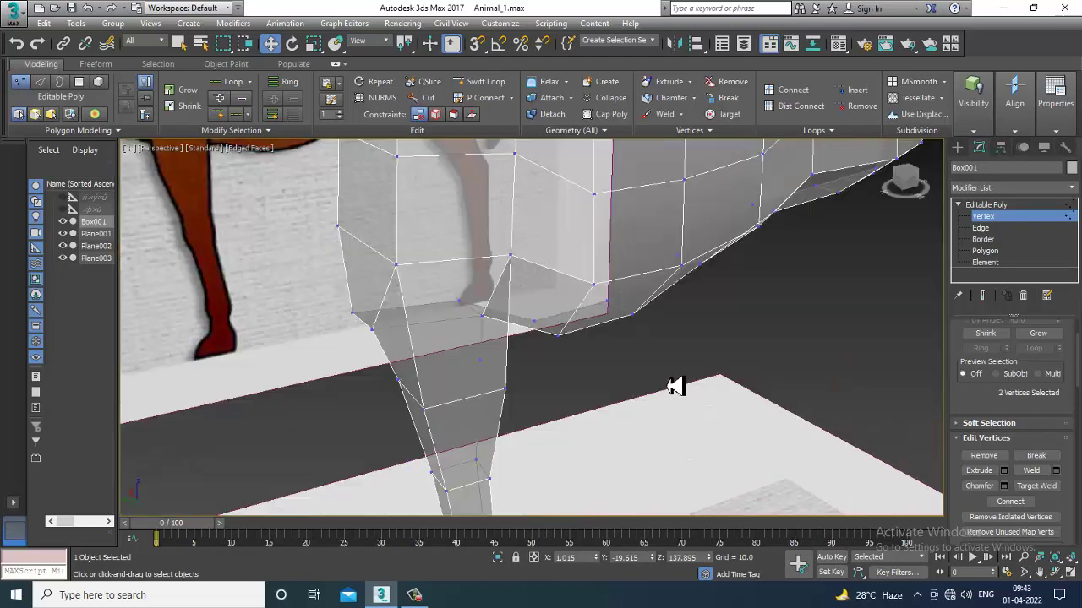
key(alt+w)
right_click(397, 434)
key(alt+w)
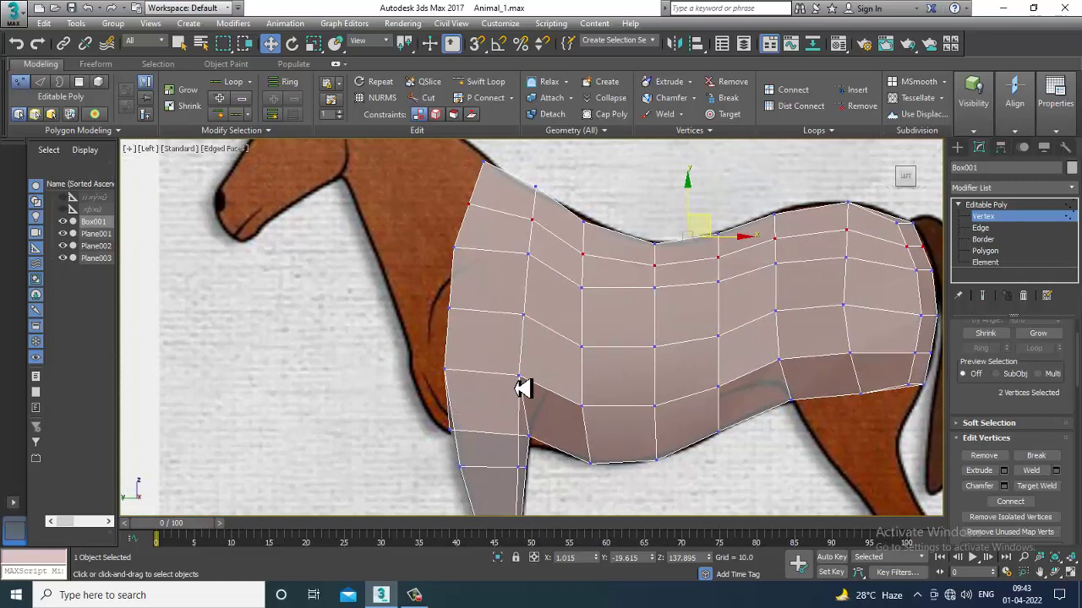
scroll(541, 393, down, 2)
scroll(484, 216, up, 4)
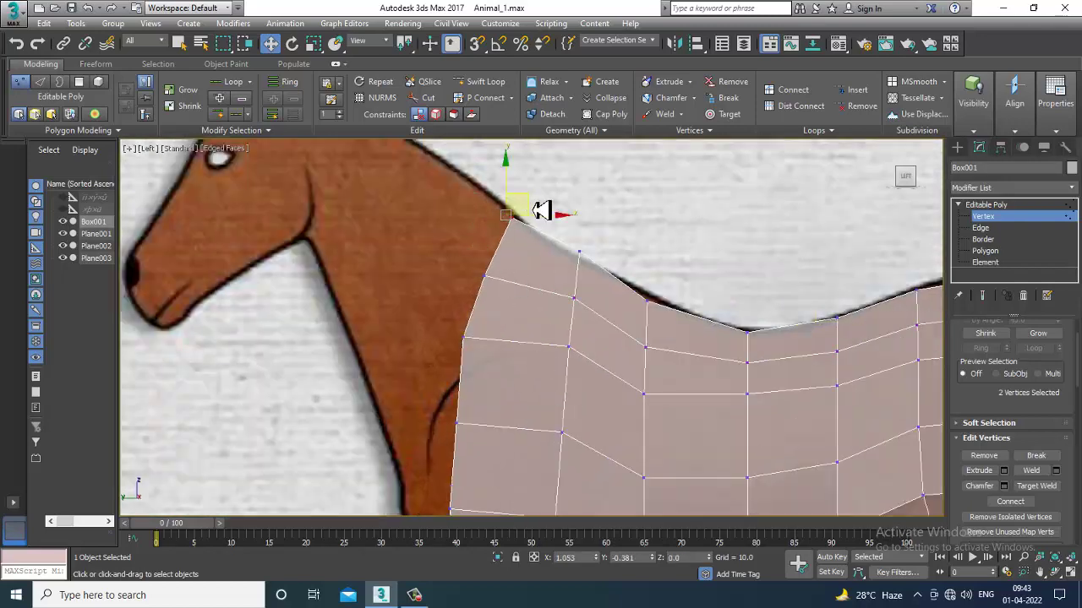
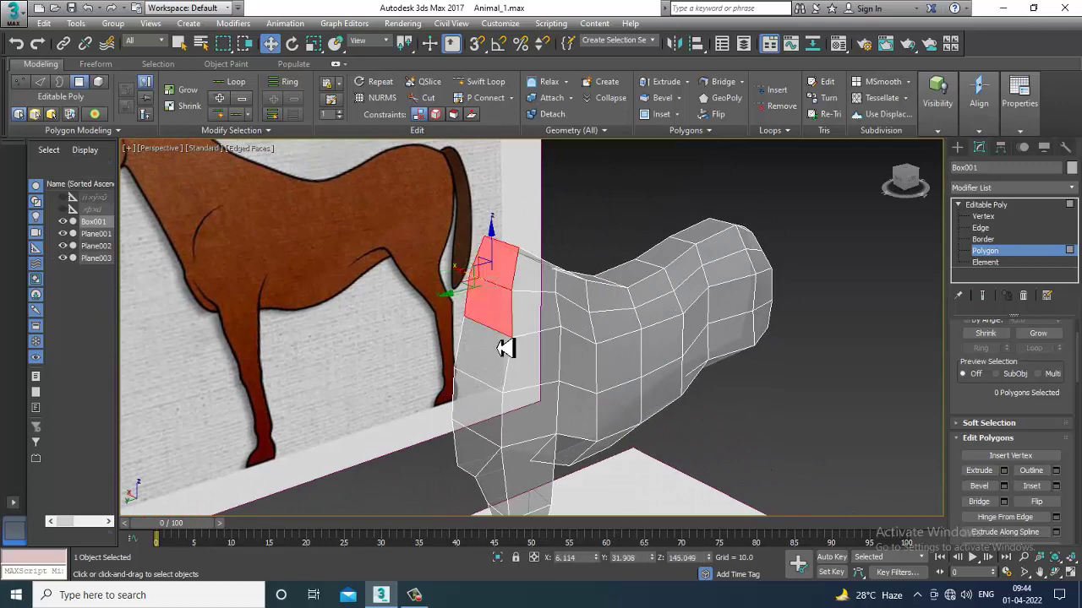
Step: Select the column of front-facing polygons from the neck base down to the chest and extrude it forward
ctrl+click(476, 415)
ctrl+click(476, 449)
key(alt+w)
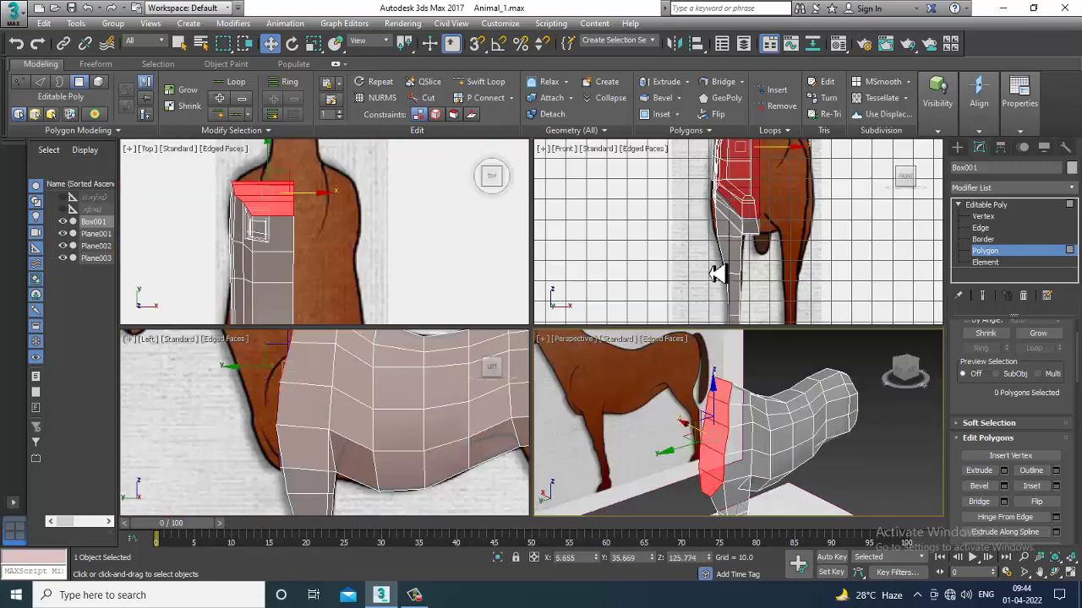
right_click(417, 381)
key(alt+w)
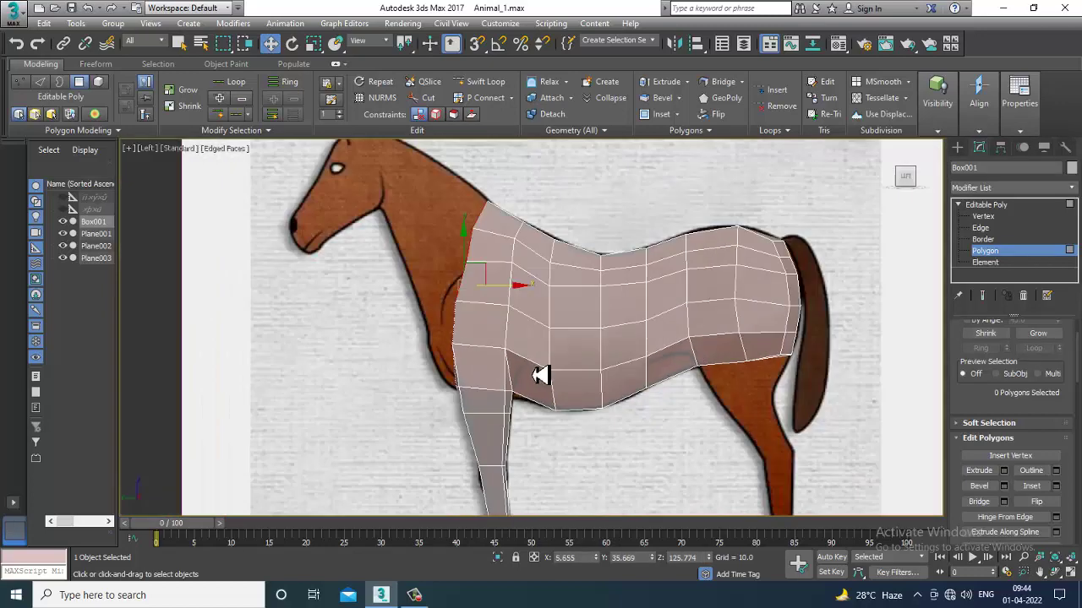
click(1003, 472)
drag(541, 356, 545, 325)
click(540, 374)
Step: Scale and rotate the extruded neck-base polygons and position them along the reference neck in the left view
key(r)
drag(437, 277, 452, 295)
key(e)
mouse_move(470, 238)
mouse_down()
mouse_move(483, 248)
mouse_move(466, 235)
mouse_up()
key(w)
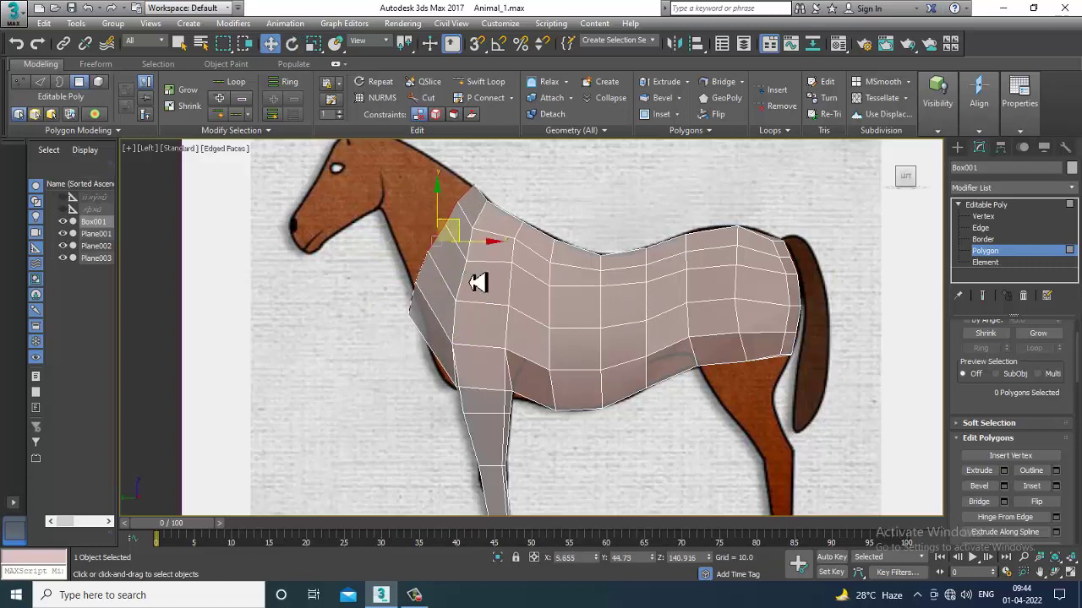
scroll(478, 288, up, 4)
middle_drag(480, 290, 526, 253)
middle_drag(491, 404, 505, 331)
scroll(504, 332, down, 5)
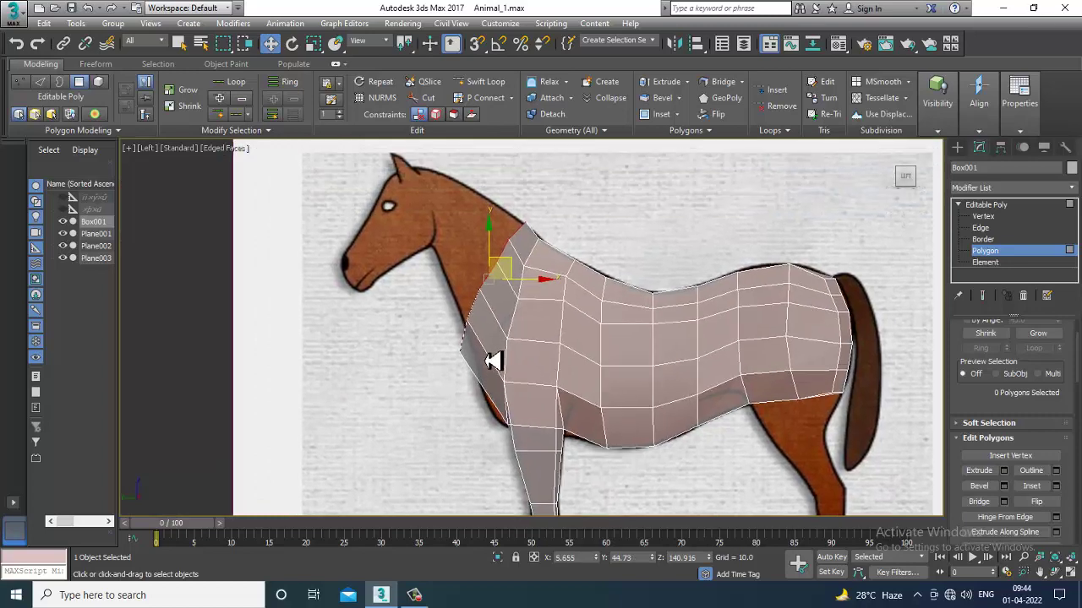
Step: Shift the extruded neck-base polygons sideways in the top view so their inner edge meets the horse's centre line
key(alt+w)
middle_drag(382, 253, 374, 249)
key(alt+w)
middle_drag(447, 316, 438, 330)
drag(473, 315, 486, 316)
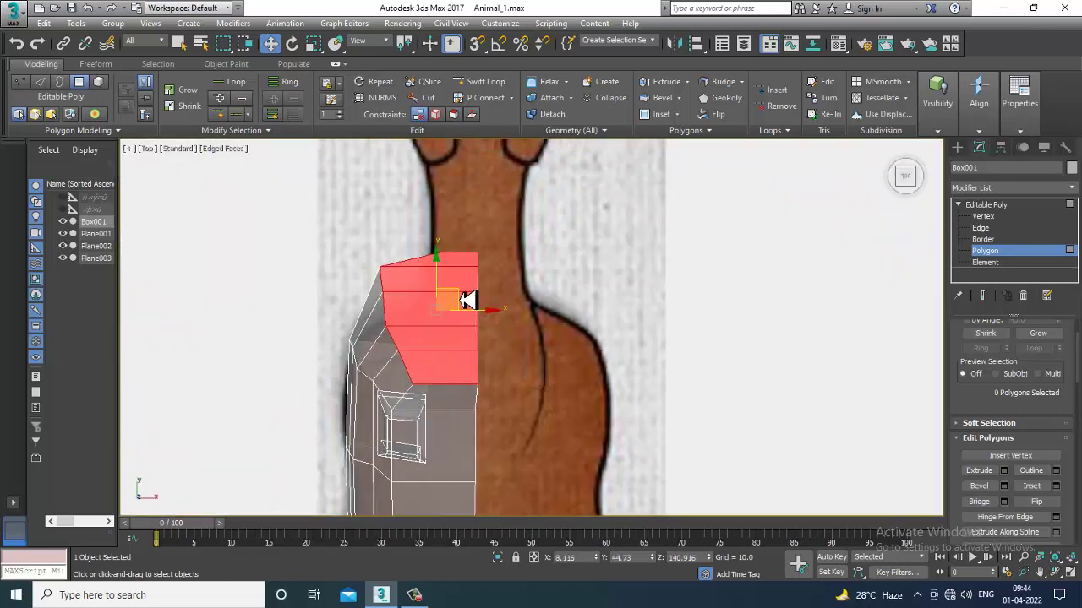
scroll(428, 309, up, 2)
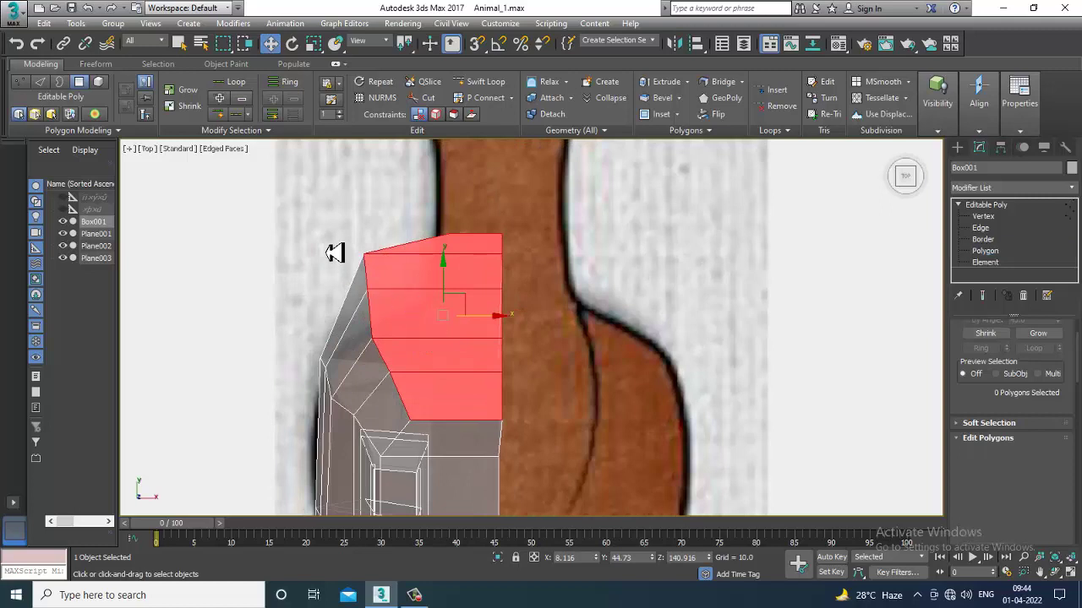
Step: Move the outer vertices of the extruded neck section inward in the top view to narrow it toward the neck width
key(1)
drag(409, 333, 420, 357)
drag(392, 290, 423, 296)
drag(402, 379, 434, 362)
drag(406, 414, 470, 432)
drag(415, 313, 470, 296)
drag(416, 353, 458, 353)
click(412, 381)
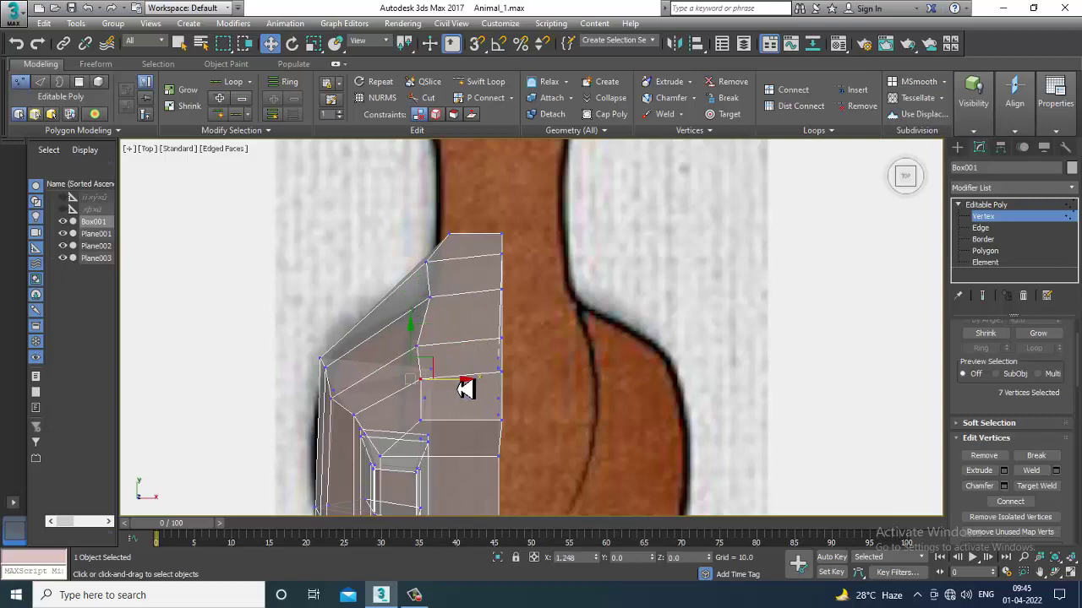
Step: Insert an edge loop with Swift Loop through the extruded neck and chest section, close to the shoulder
key(alt+w)
key(alt+w)
mouse_move(715, 403)
alt+middle_down()
mouse_move(630, 406)
mouse_move(698, 411)
alt+middle_up()
key(alt+w)
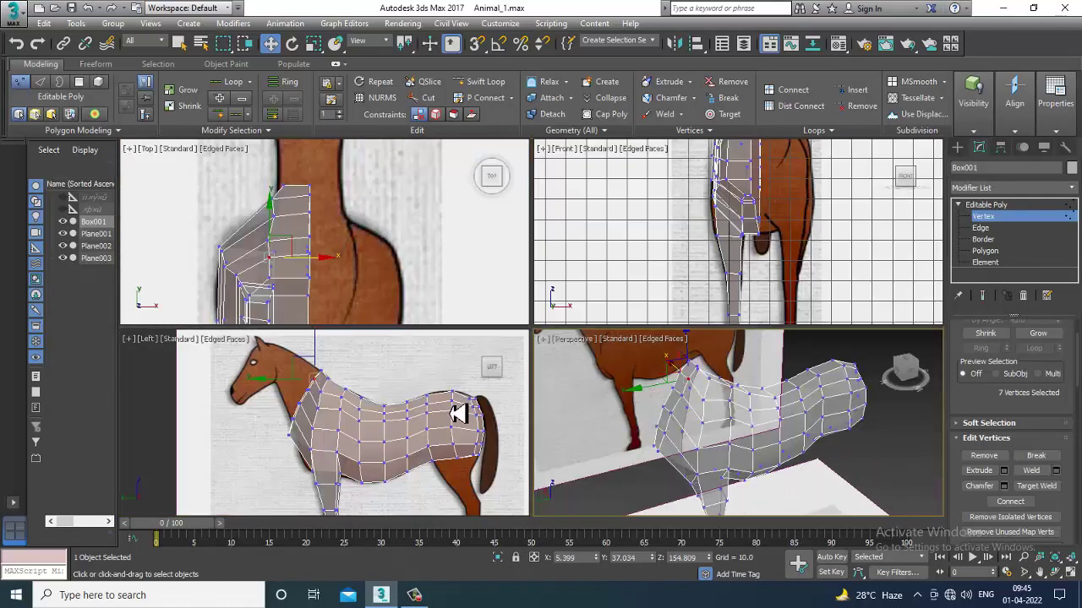
key(alt+w)
scroll(582, 287, up, 6)
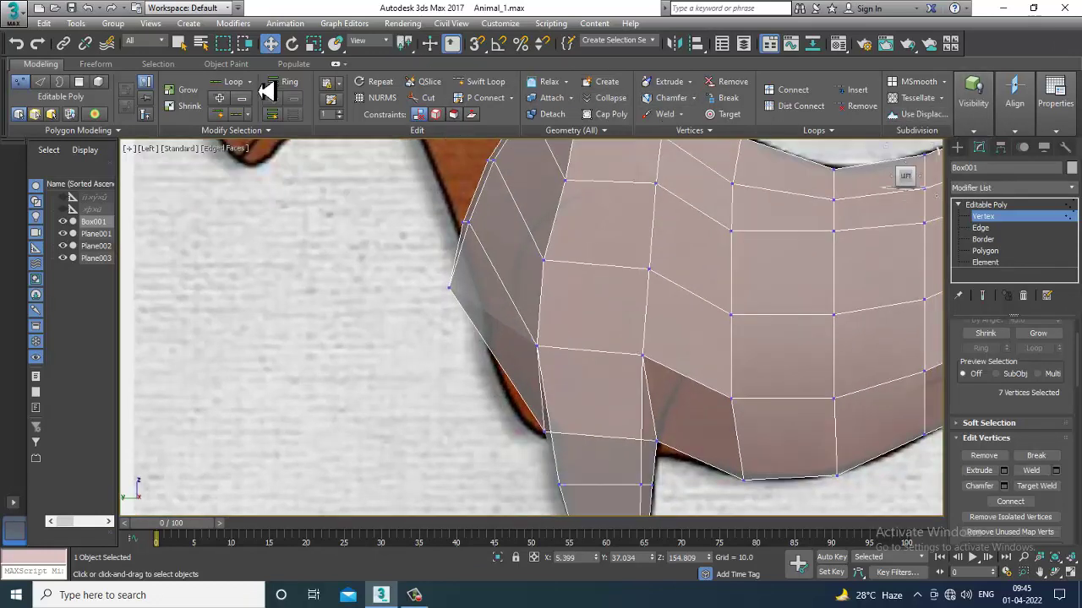
click(499, 81)
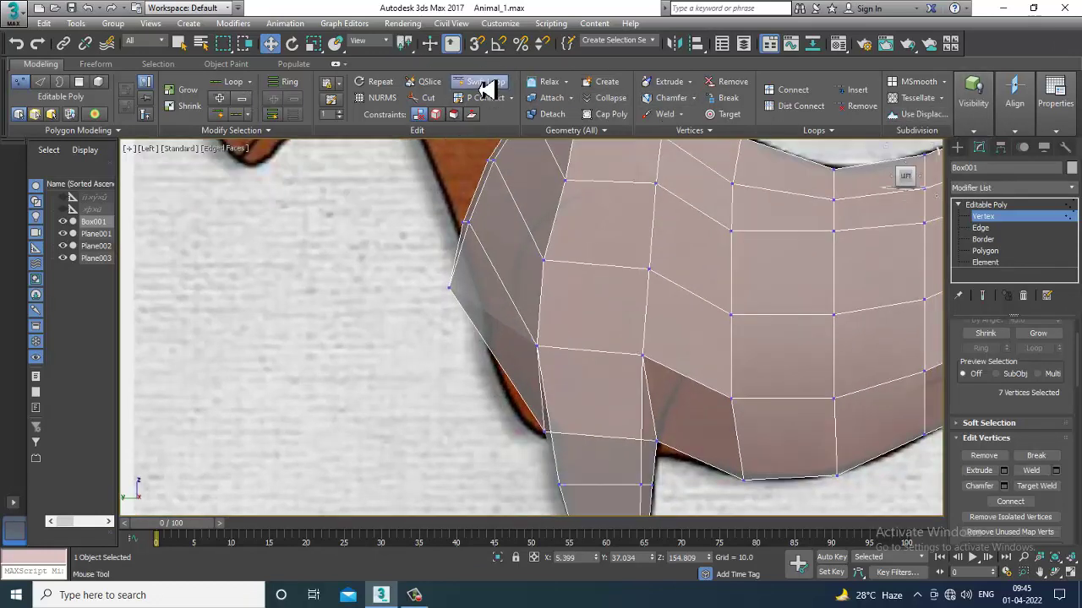
click(516, 335)
key(w)
Step: Move the new loop's lowest vertices out onto the curved chest outline in the left view
middle_drag(541, 313, 543, 266)
scroll(534, 295, up, 3)
key(1)
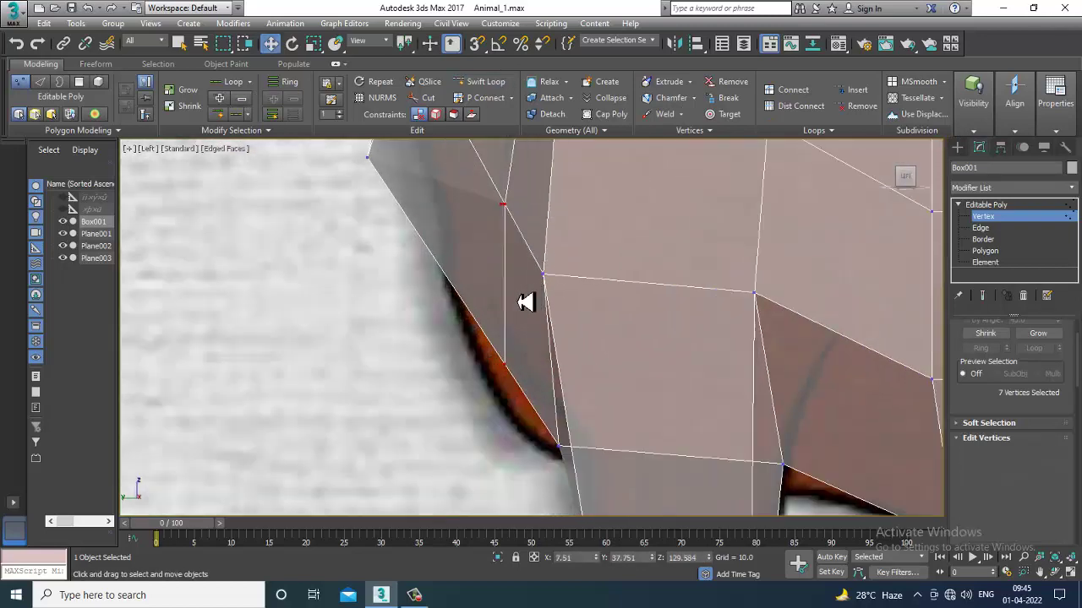
key(1)
drag(481, 345, 519, 375)
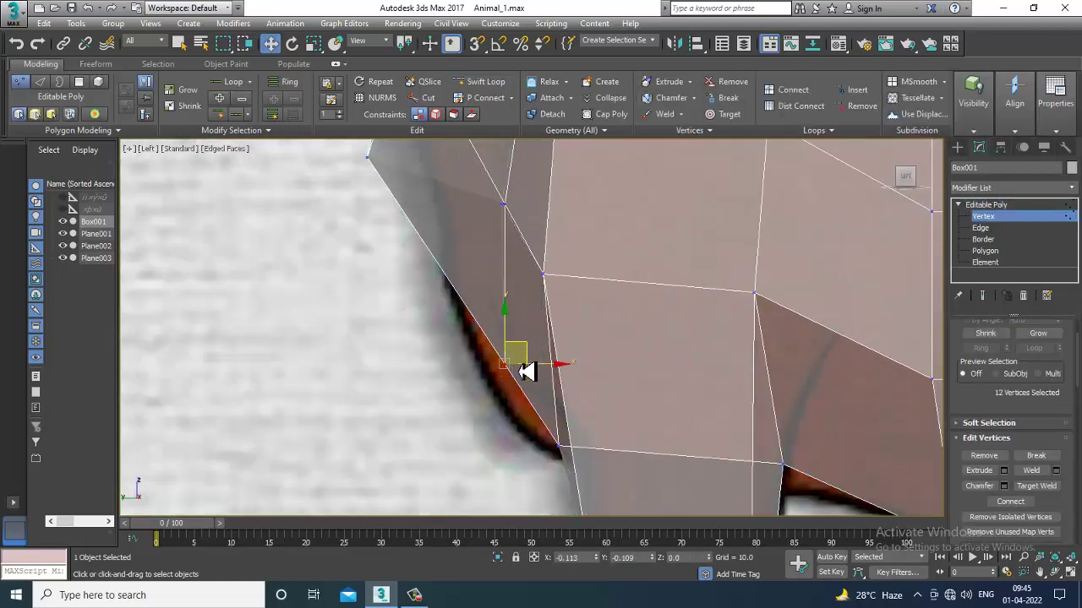
scroll(507, 256, down, 3)
scroll(512, 350, up, 4)
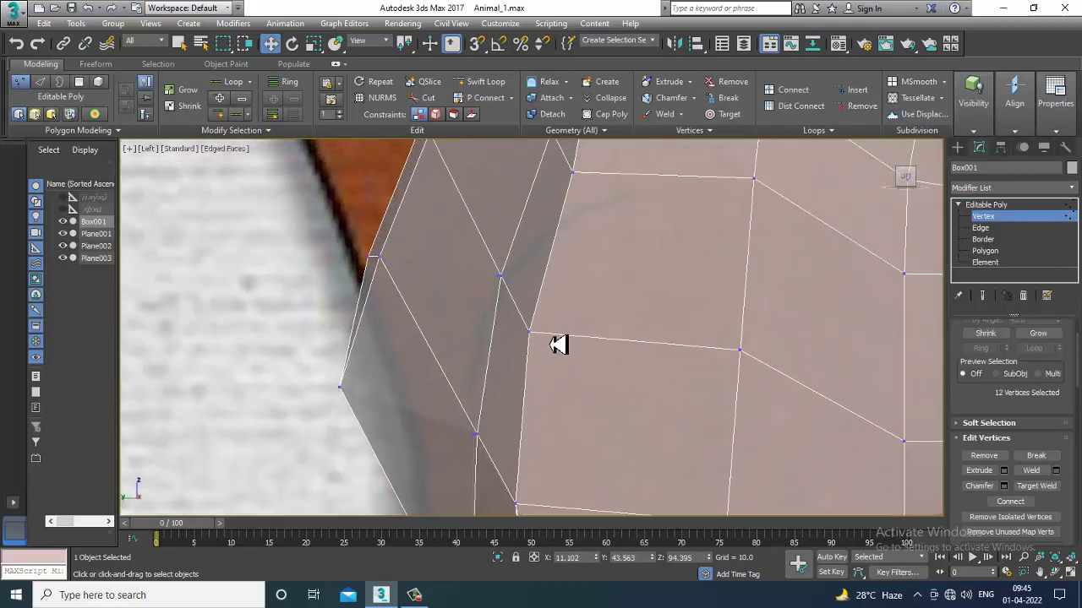
Step: Move the foremost chest vertices up and back onto the lower neck outline in the left view
key(alt+w)
alt+middle_drag(599, 362, 625, 350)
key(alt+w)
key(alt+w)
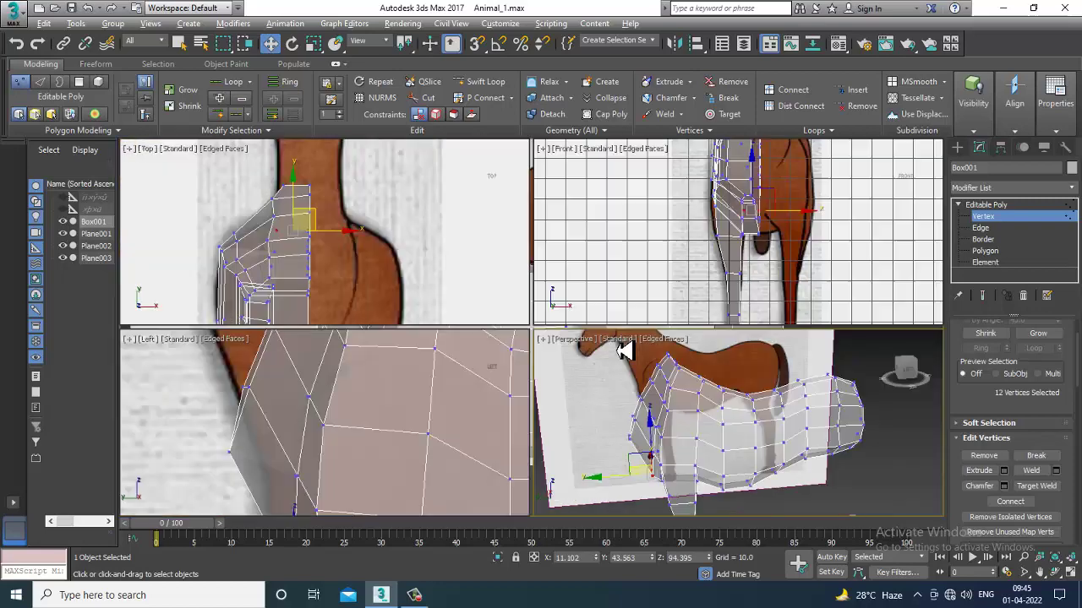
middle_drag(343, 411, 489, 363)
key(alt+w)
scroll(429, 422, down, 5)
scroll(385, 366, up, 2)
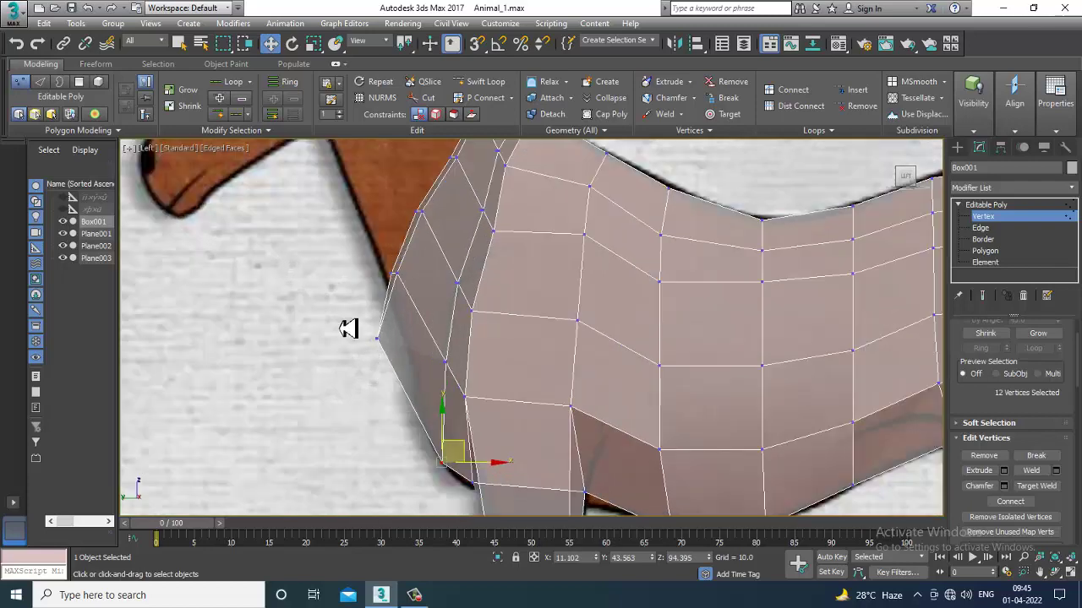
scroll(483, 321, down, 2)
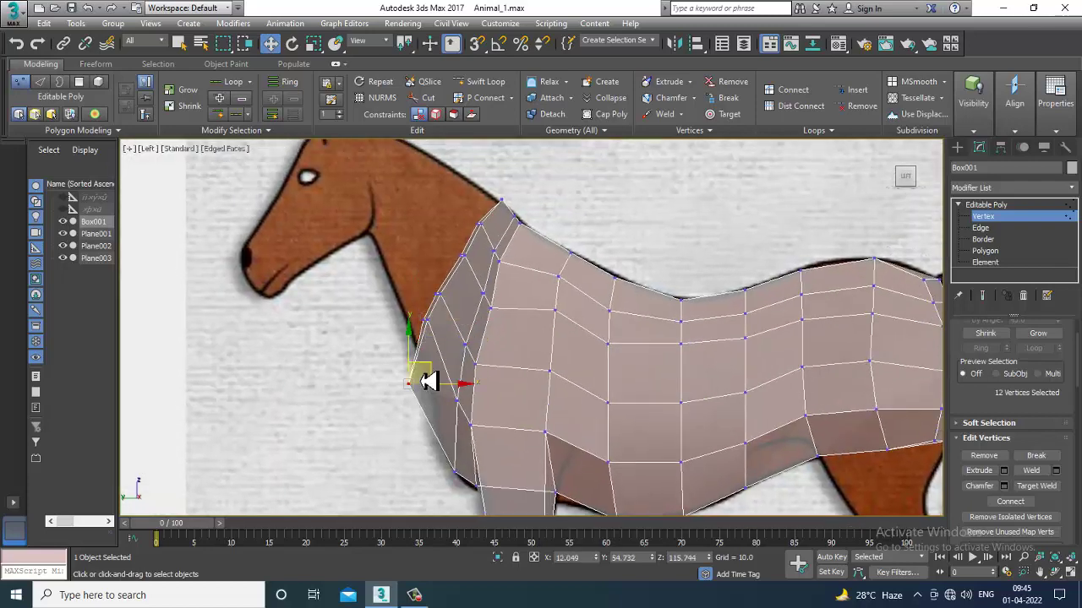
mouse_move(431, 372)
mouse_down()
mouse_move(446, 356)
mouse_move(438, 330)
mouse_up()
scroll(499, 321, up, 5)
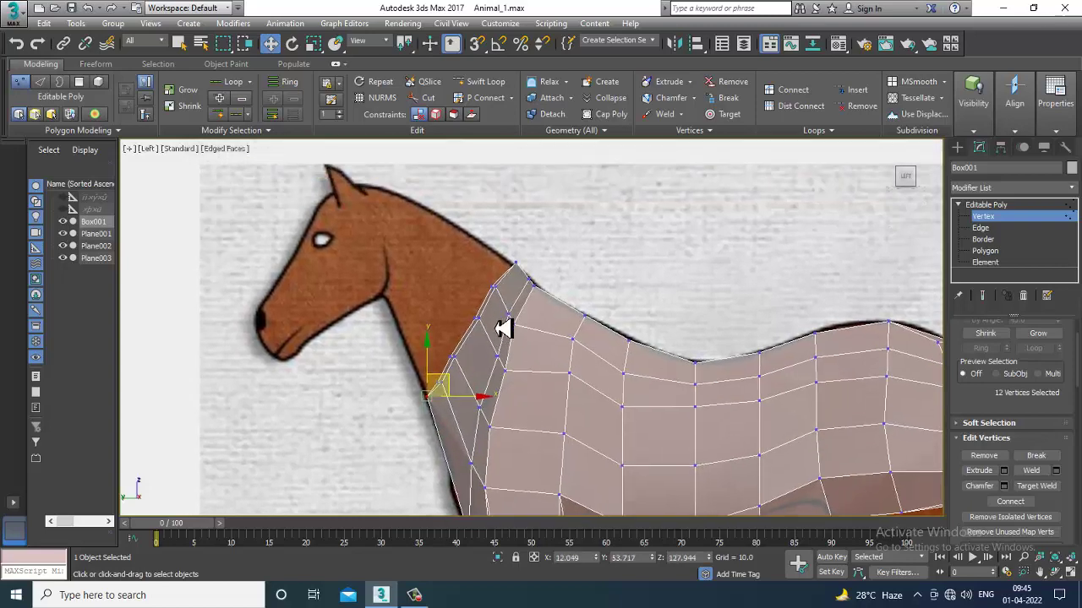
Step: Adjust the vertices along the front edge of the neck section to even out the edge in the left view
drag(523, 235, 529, 245)
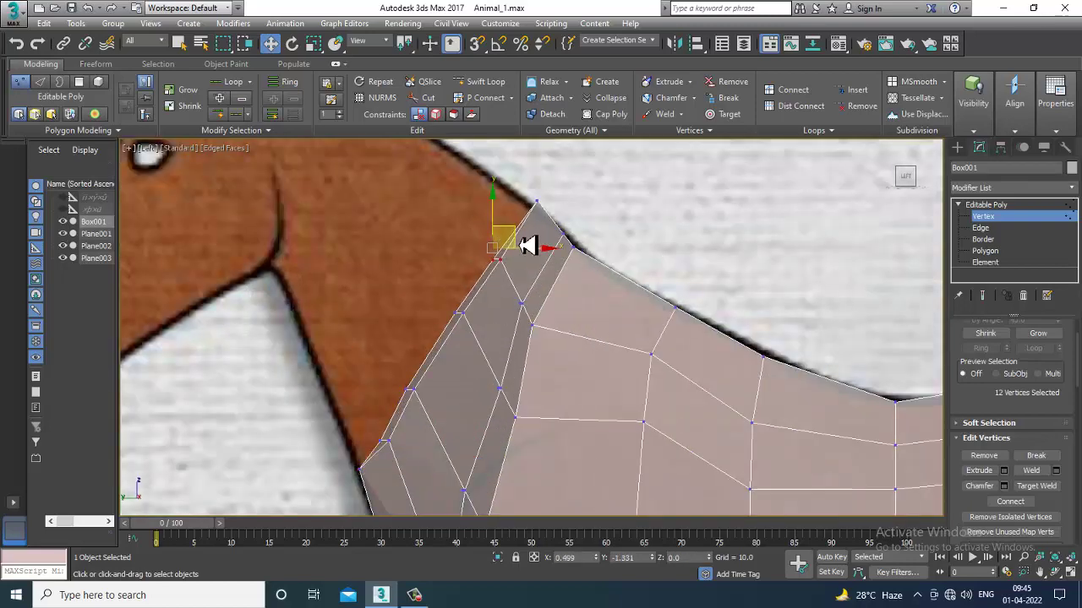
drag(394, 467, 396, 467)
drag(403, 430, 398, 425)
scroll(501, 386, down, 4)
middle_drag(563, 387, 497, 297)
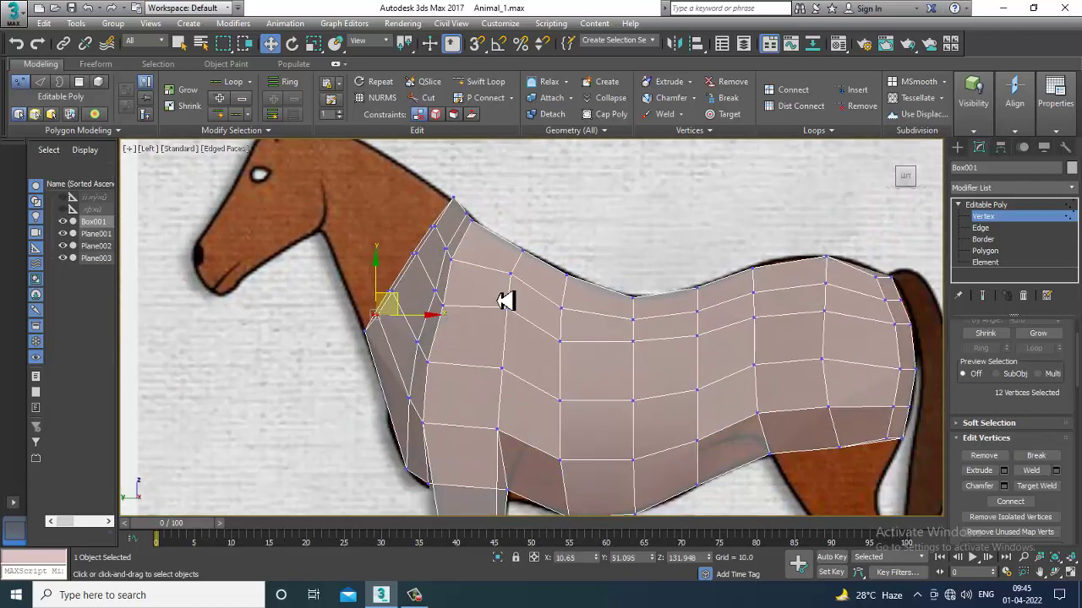
Step: Select the uppermost polygon on the rear edge of the rump, at the base of the tail
middle_drag(681, 376, 304, 341)
scroll(667, 292, up, 3)
middle_drag(527, 260, 561, 296)
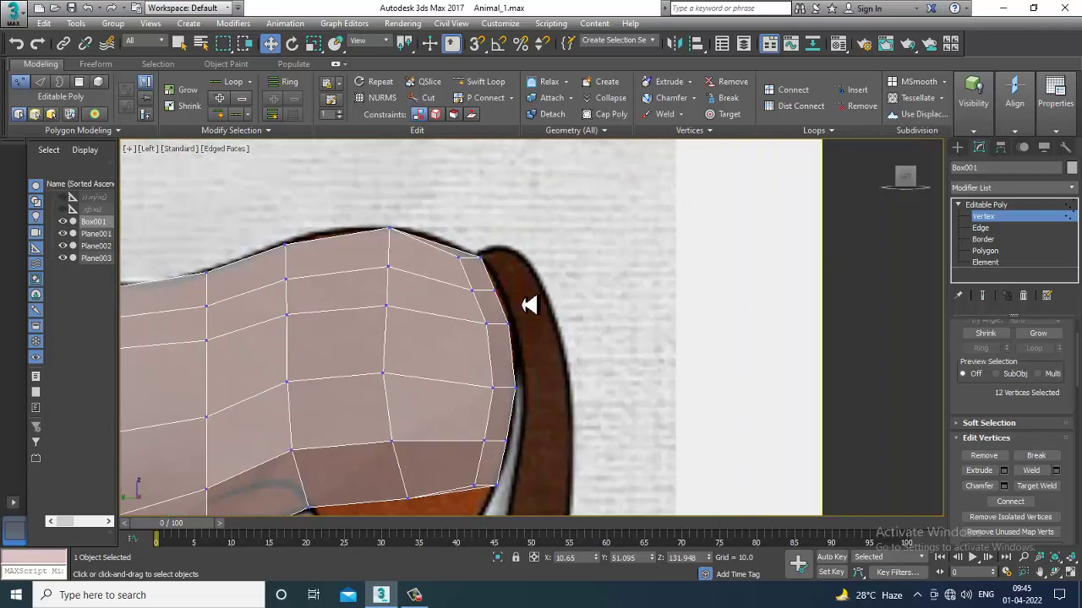
scroll(560, 296, up, 2)
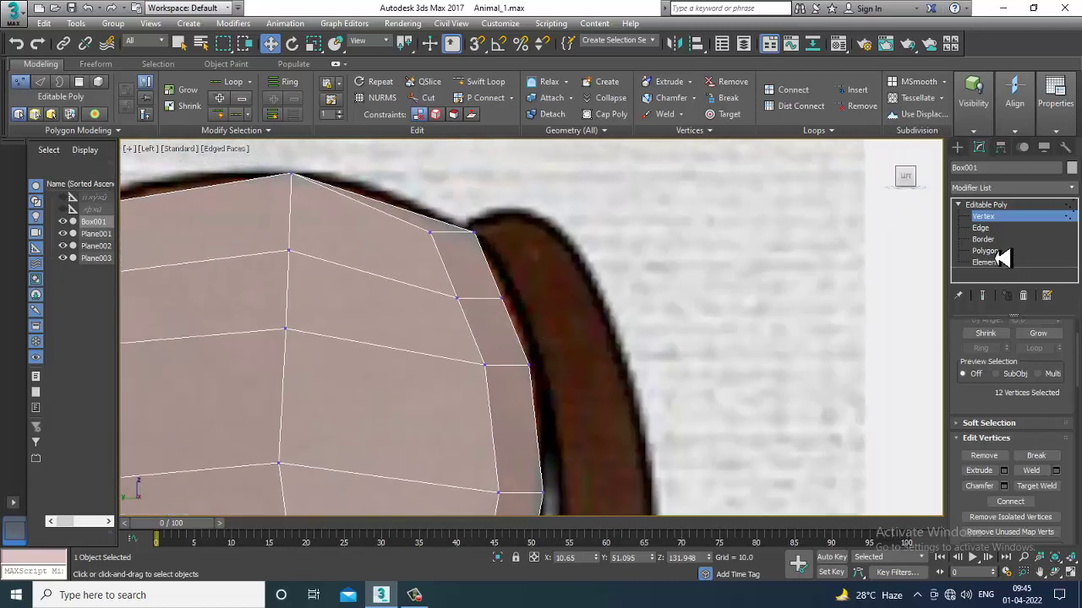
click(985, 251)
click(463, 259)
Step: Examine the selected tail-base polygon in the perspective and left views
scroll(583, 273, down, 2)
key(alt+w)
alt+middle_drag(790, 420, 778, 367)
key(alt+w)
key(z)
scroll(657, 394, down, 5)
key(alt+w)
middle_click(350, 398)
key(alt+w)
key(z)
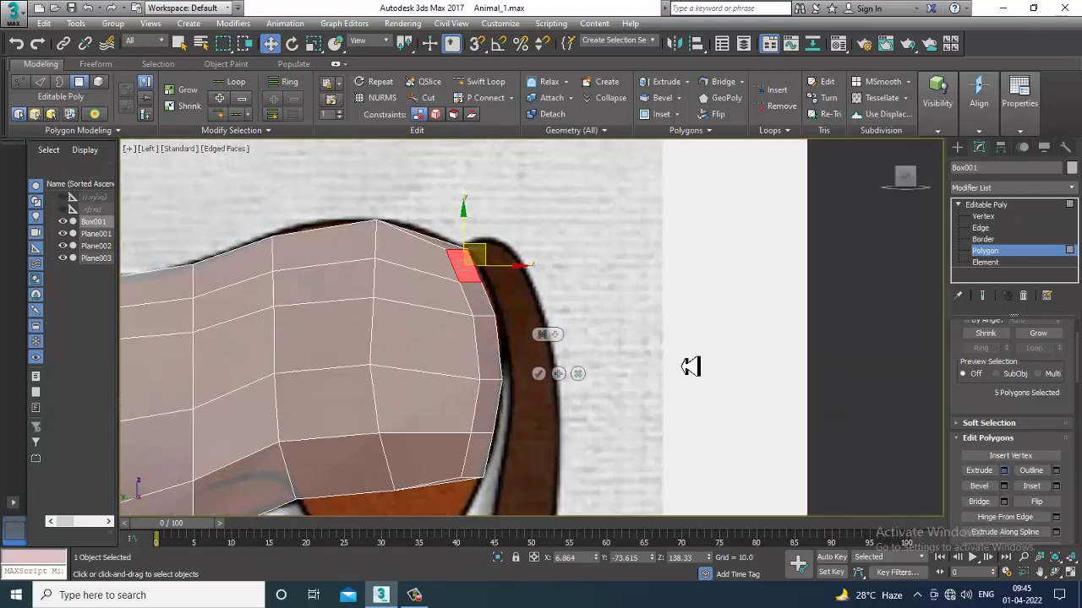
Step: Inset the selected tail-base polygon on the rump by 1.0
click(576, 376)
middle_drag(533, 291, 551, 314)
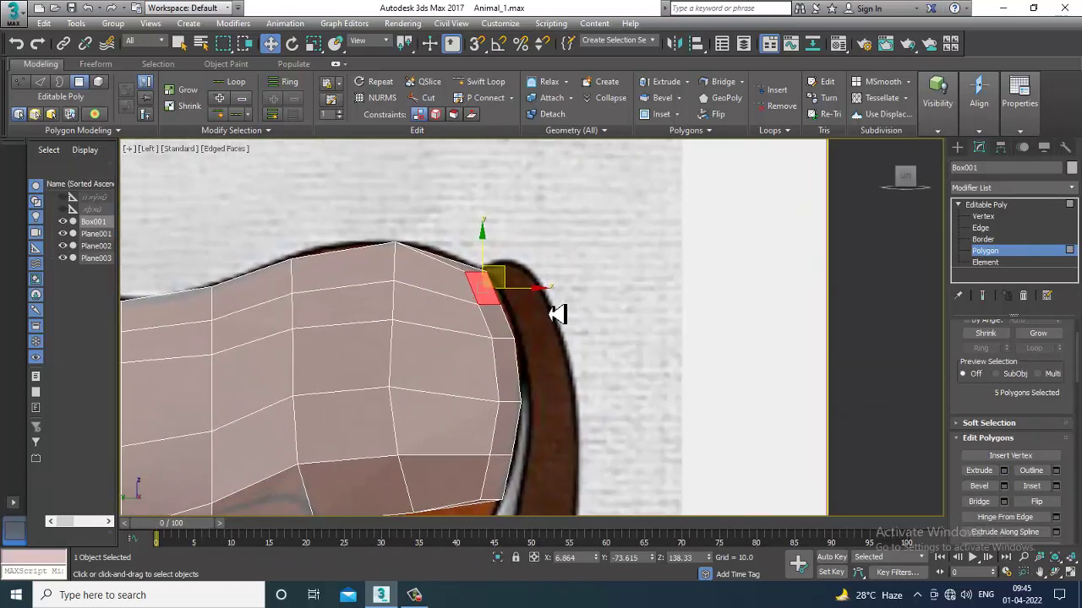
scroll(561, 319, up, 3)
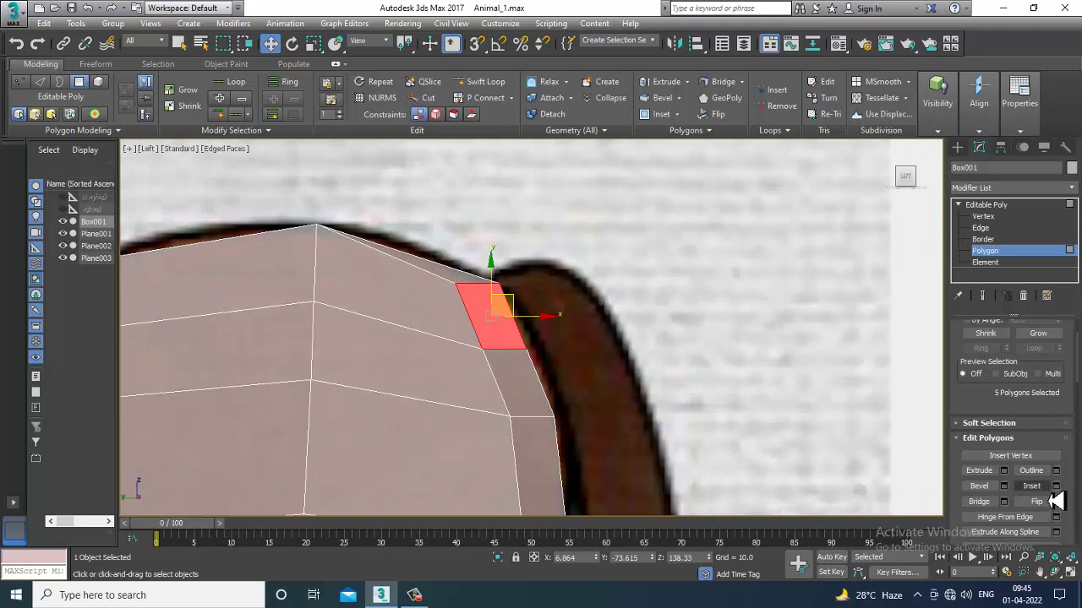
click(1056, 486)
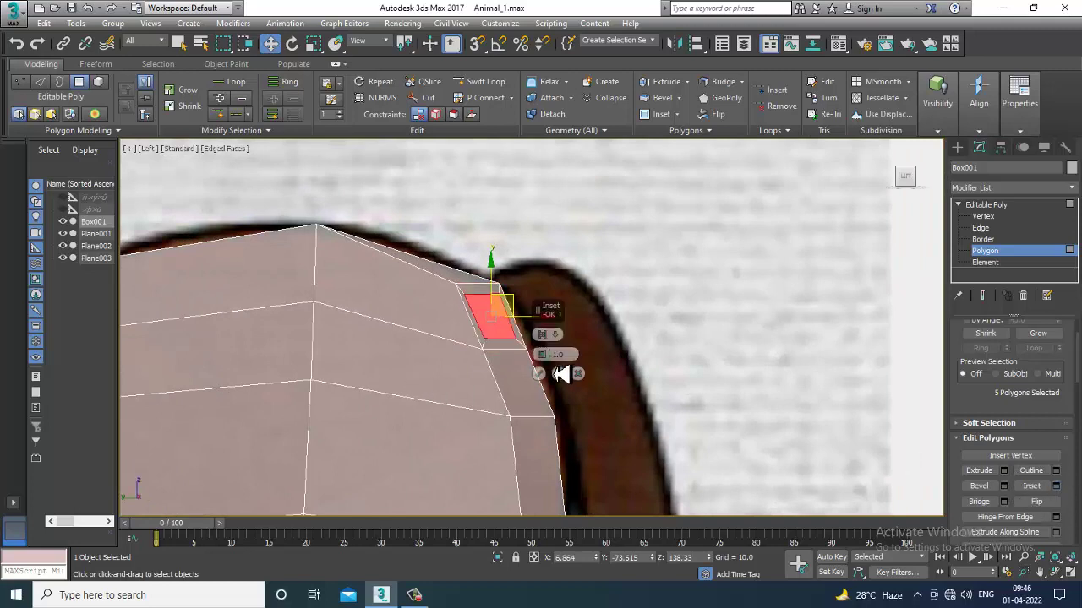
click(539, 374)
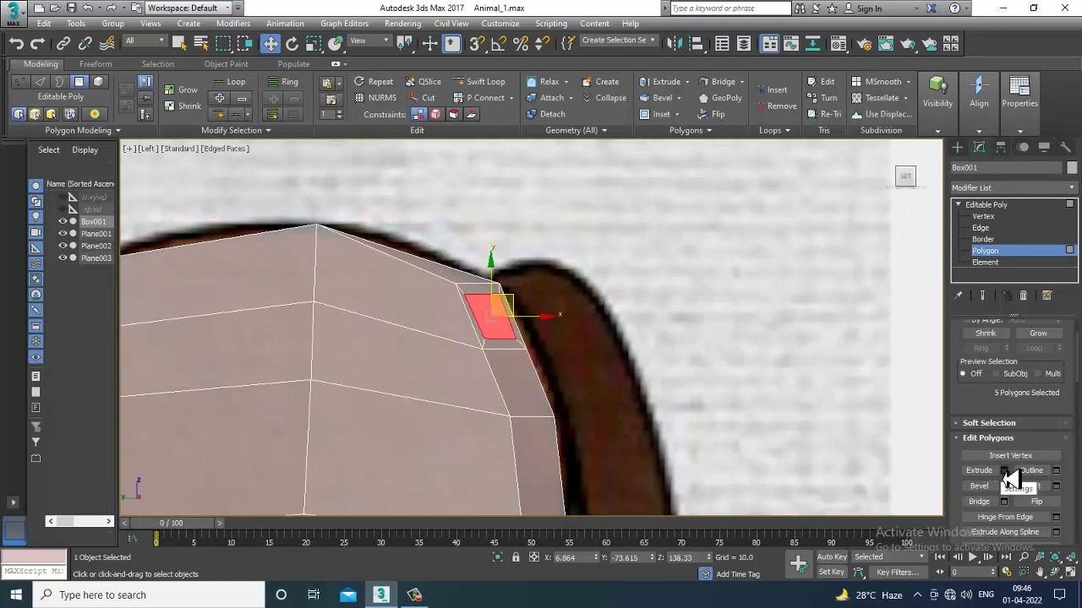
Step: Extrude the inset polygon, move the new face onto the root of the tail, and rotate it to follow the tail in the left view
click(1004, 471)
click(547, 374)
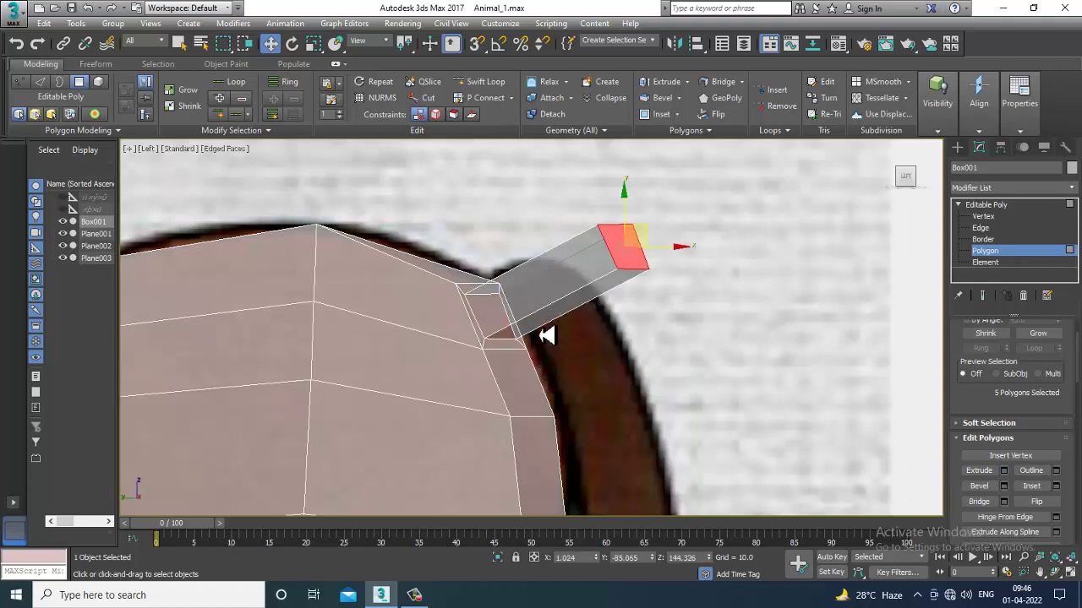
drag(653, 238, 591, 294)
key(e)
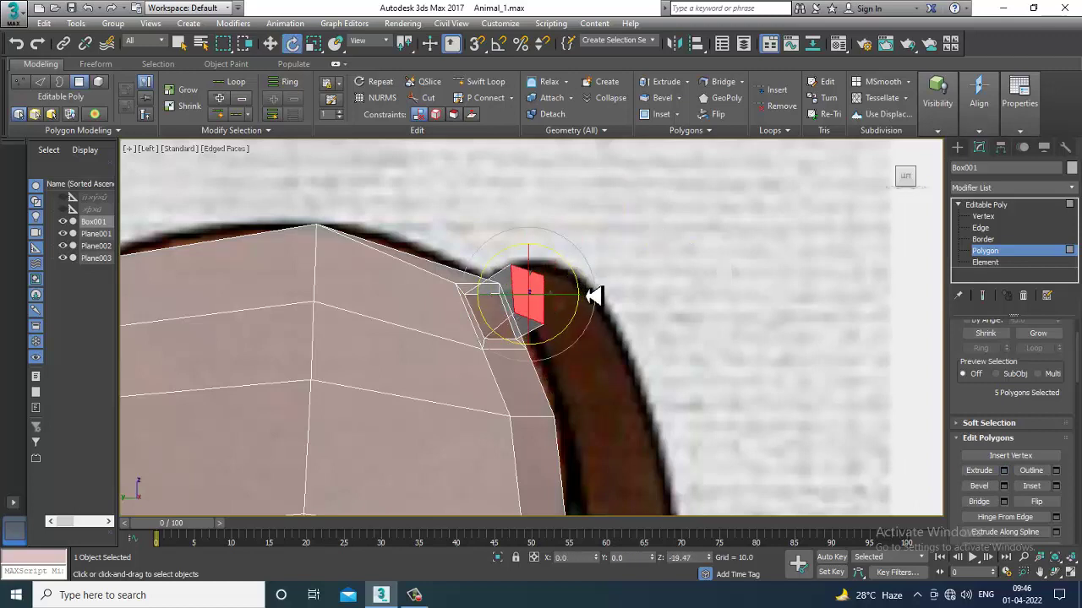
scroll(595, 295, down, 5)
key(w)
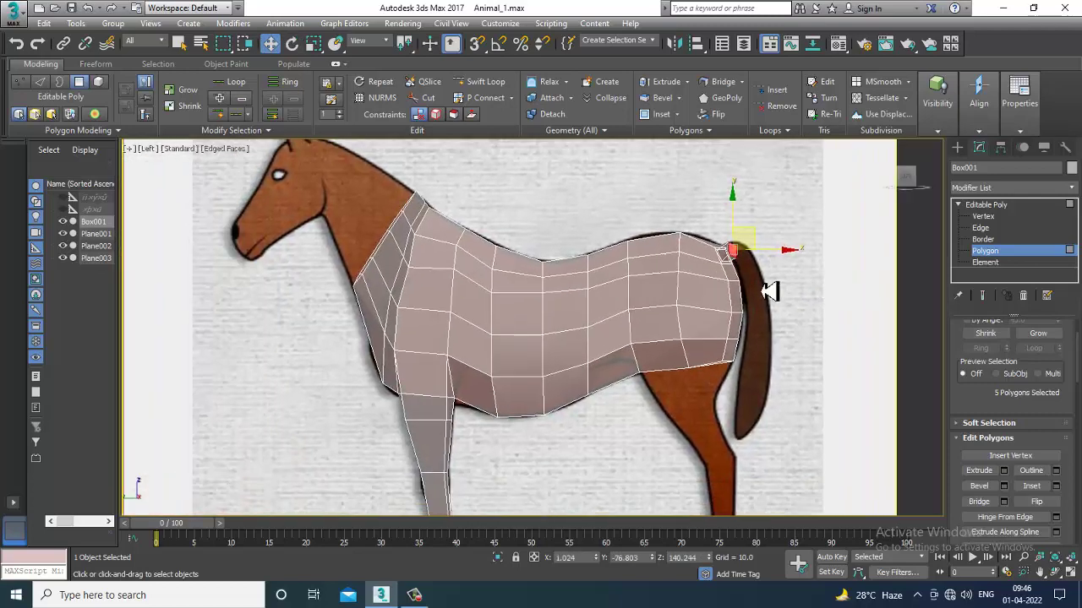
scroll(683, 310, up, 4)
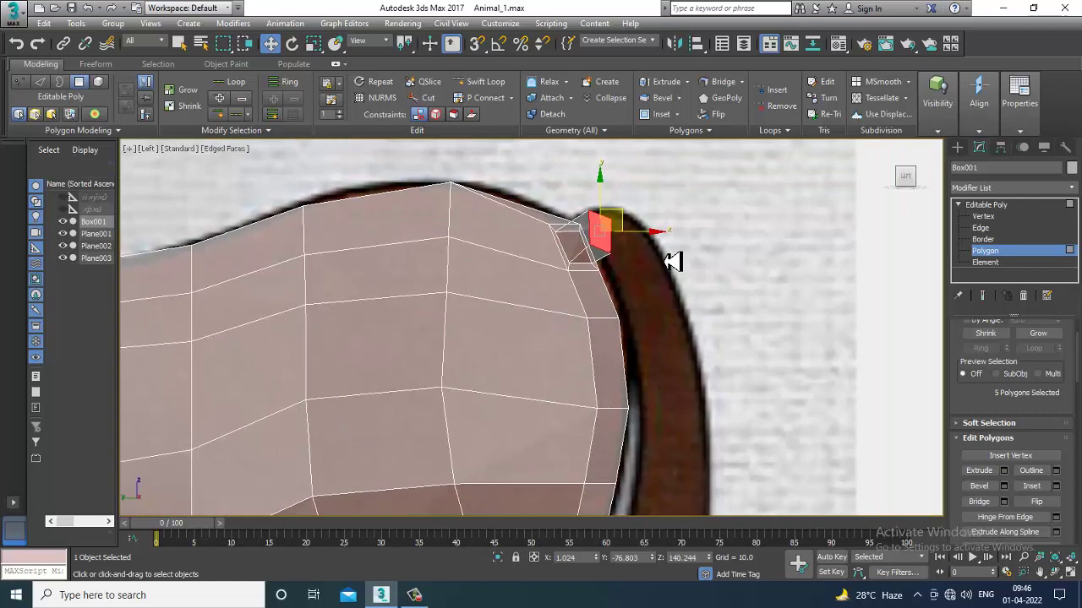
Step: Nudge the extruded tail face slightly backward and down along the reference tail in the left view
key(f)
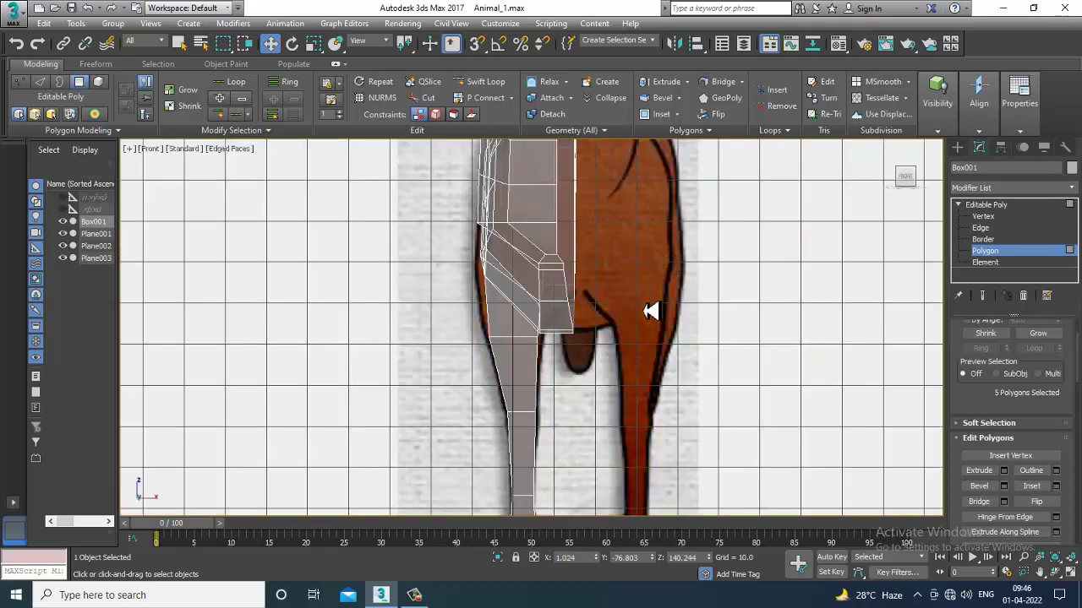
key(l)
middle_drag(651, 313, 672, 283)
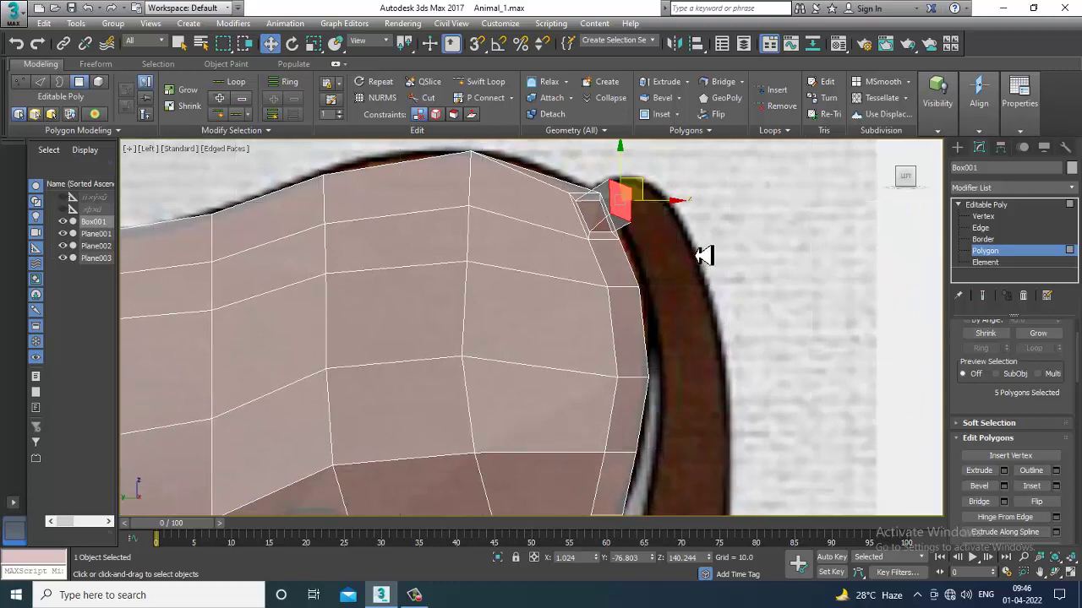
middle_drag(700, 251, 711, 256)
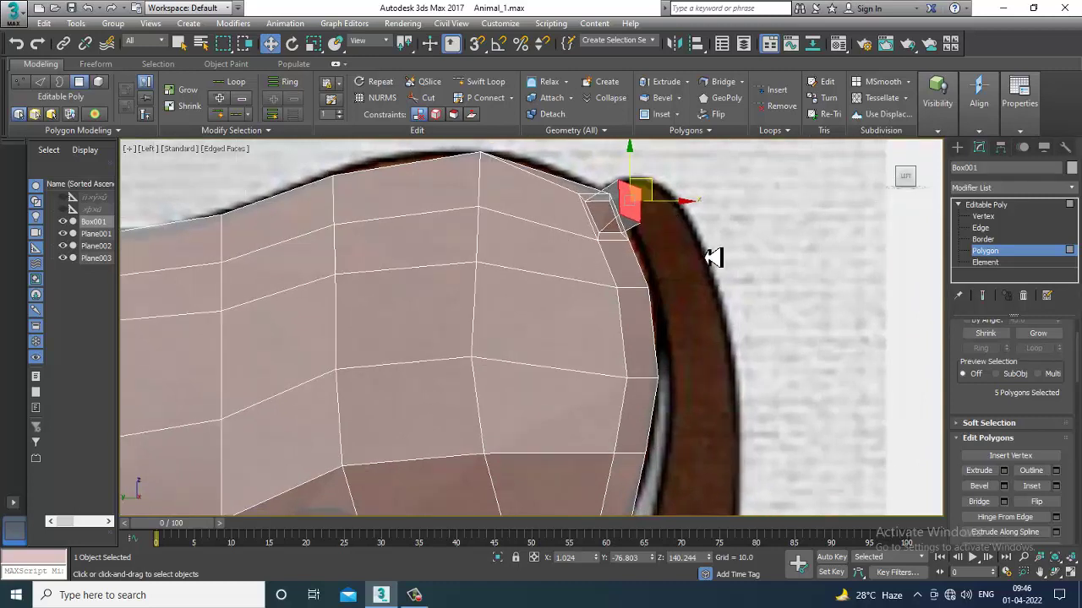
key(e)
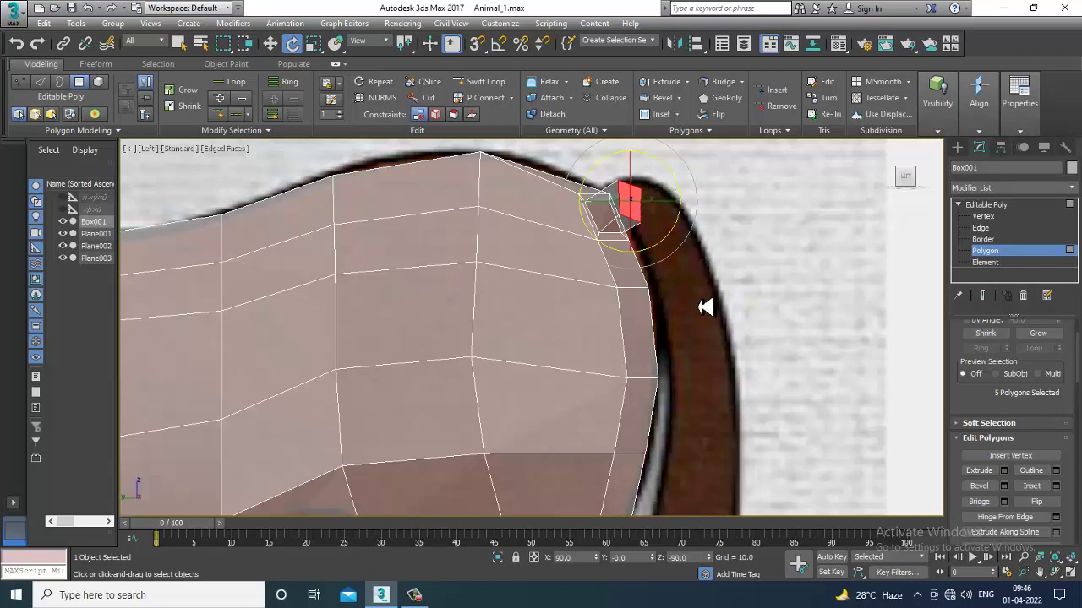
key(w)
drag(660, 188, 661, 187)
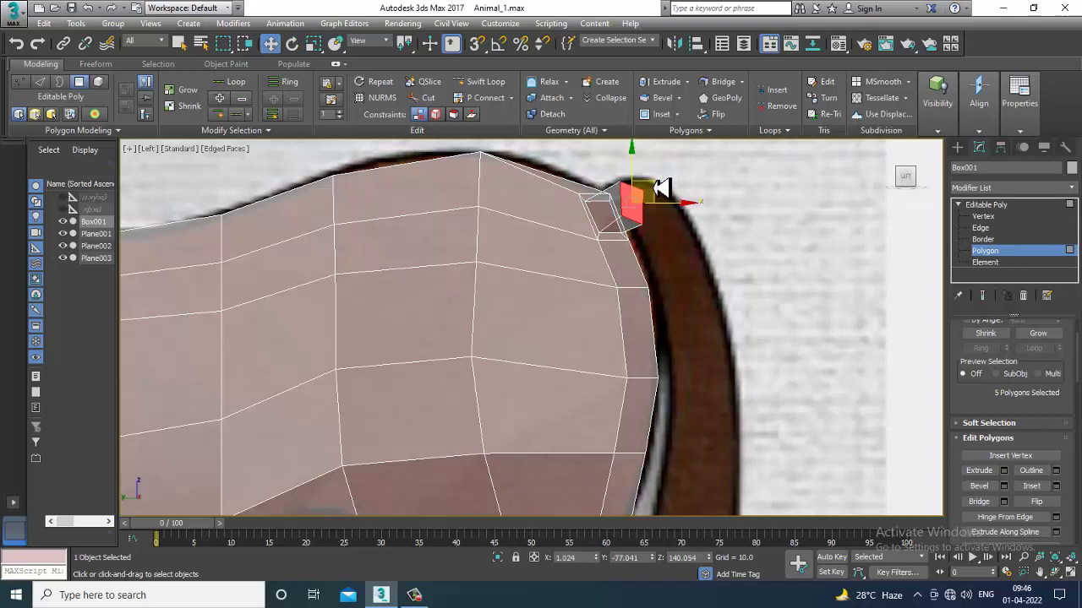
key(h)
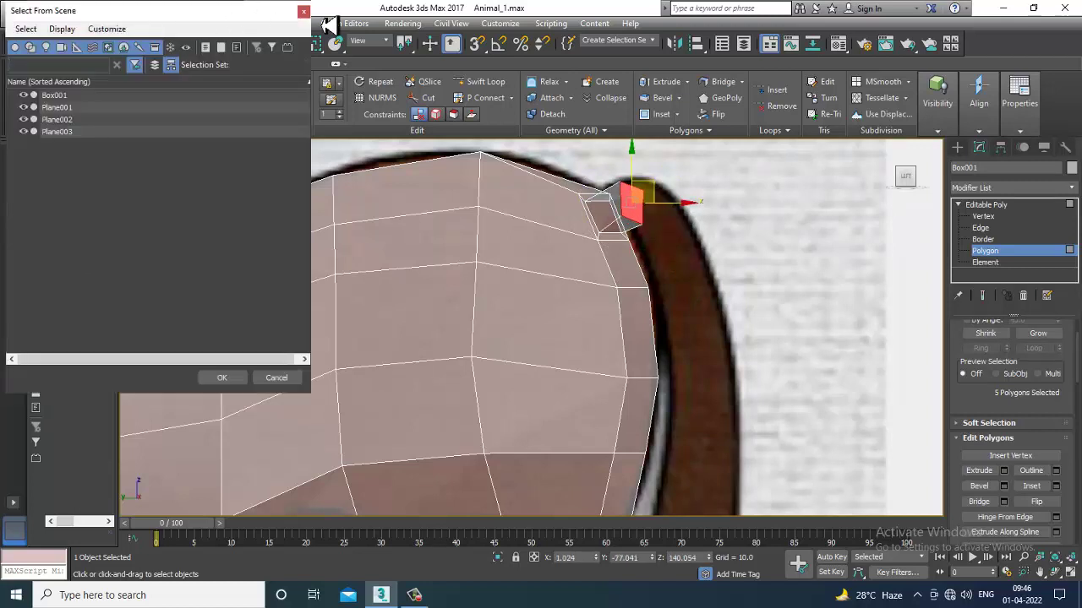
key(Escape)
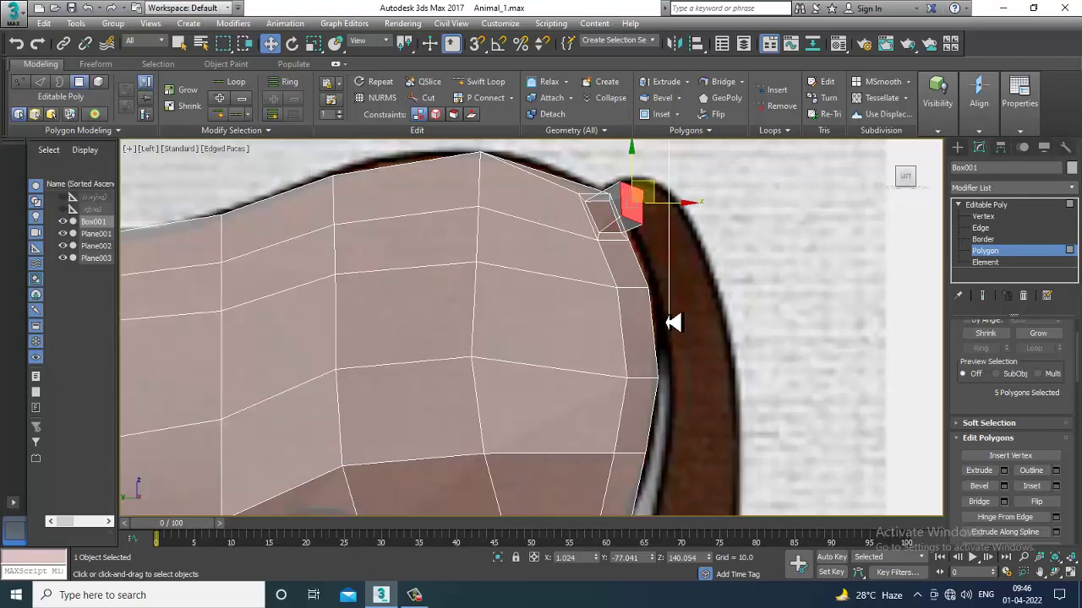
Step: Extrude a second tail segment and move its end face down onto the curve of the reference tail
middle_drag(663, 243, 673, 250)
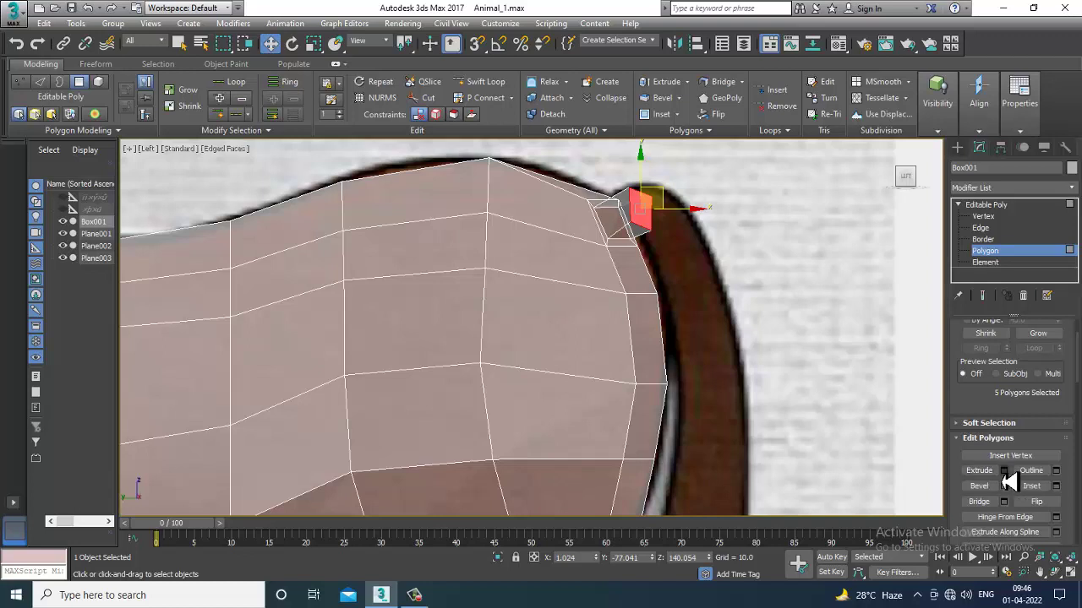
click(1004, 470)
click(542, 374)
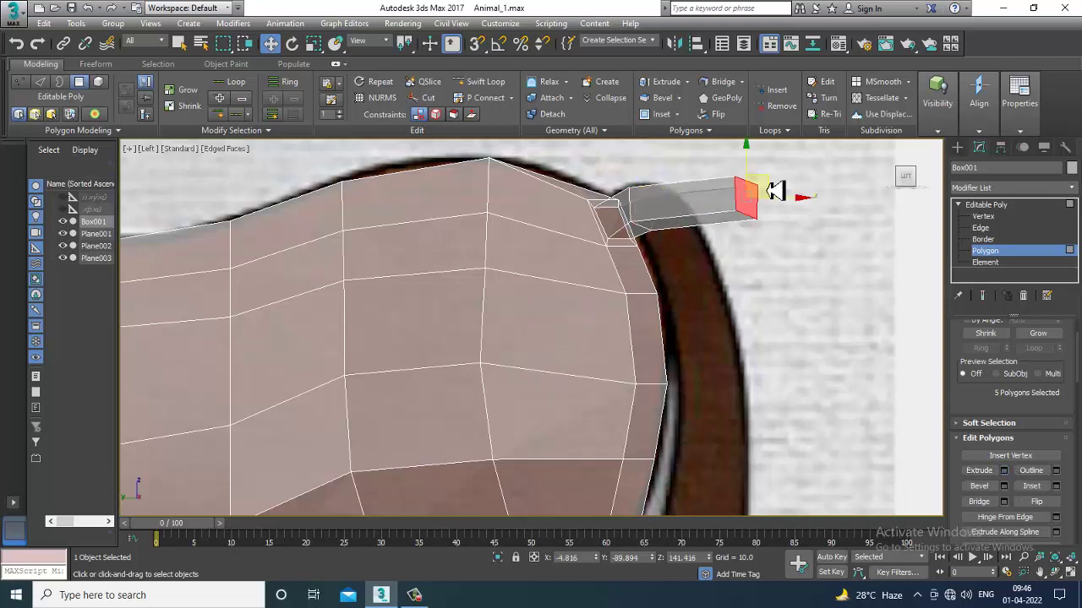
drag(773, 193, 721, 214)
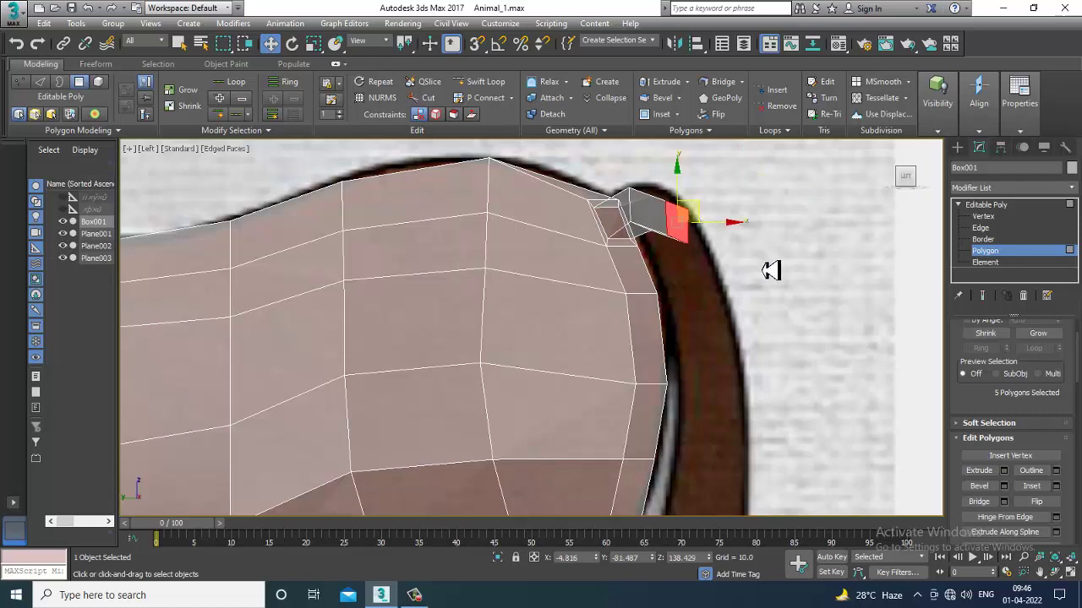
Step: Examine the rear of the rump and the tail extrusion against the reference in the top view
key(alt+w)
middle_drag(380, 251, 374, 181)
key(alt+w)
scroll(432, 299, down, 5)
middle_drag(418, 454, 516, 374)
scroll(426, 334, up, 10)
scroll(505, 360, down, 2)
scroll(518, 375, up, 2)
scroll(518, 374, down, 7)
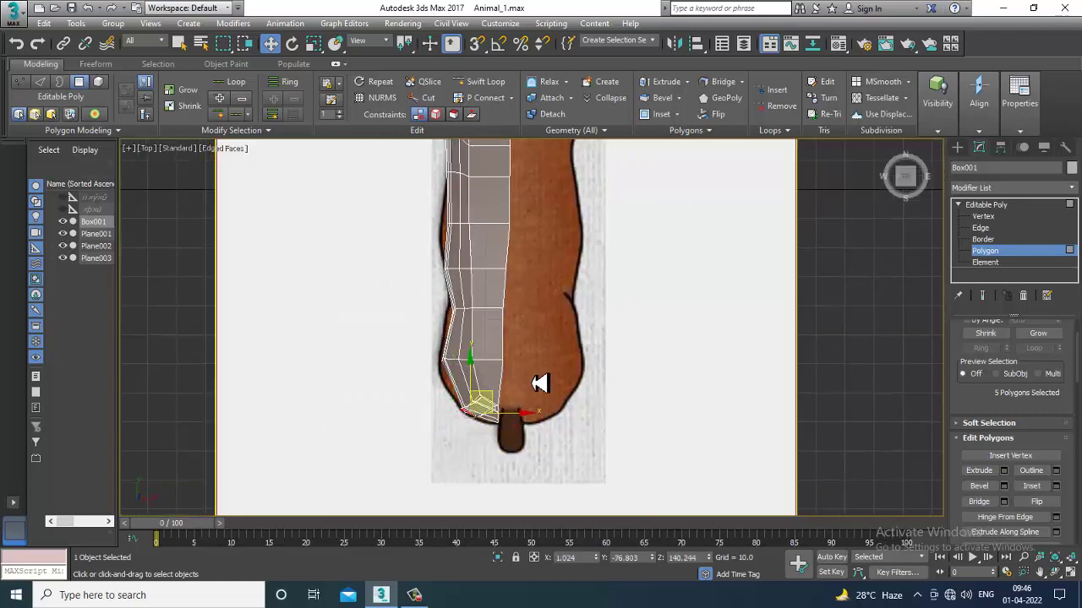
Step: Undo the tail extrusions and the inset of the tail-base polygon
key(ctrl+z)
key(ctrl+z)
key(ctrl+z)
key(ctrl+z)
Step: Select the vertices along the body's centre line in the top view and inspect them at the neck base in perspective
scroll(529, 373, down, 7)
middle_drag(512, 298, 512, 347)
scroll(508, 354, up, 7)
click(983, 217)
scroll(553, 258, down, 3)
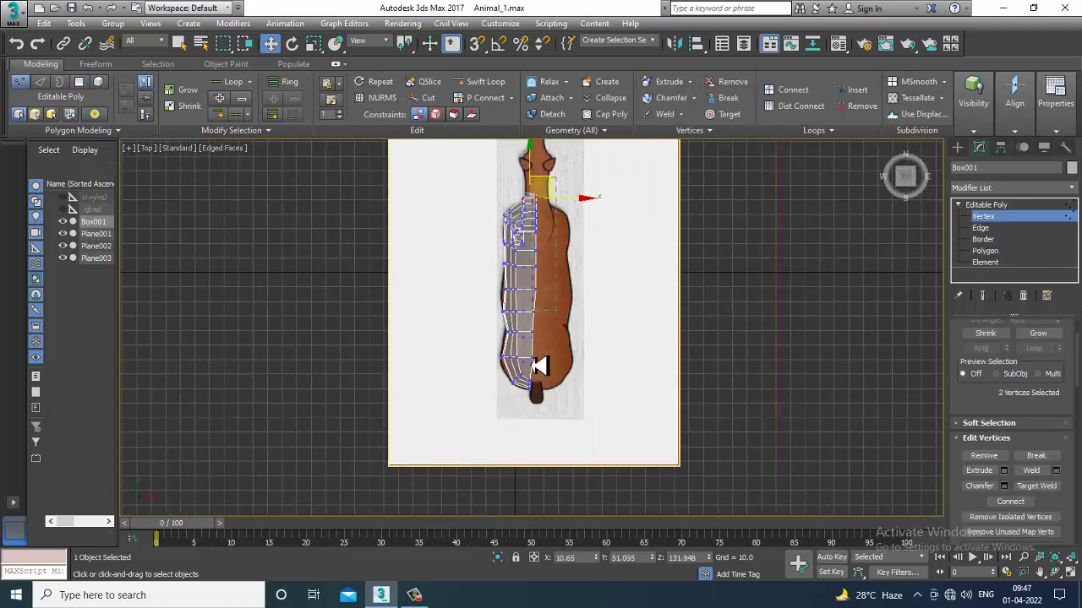
scroll(571, 343, up, 3)
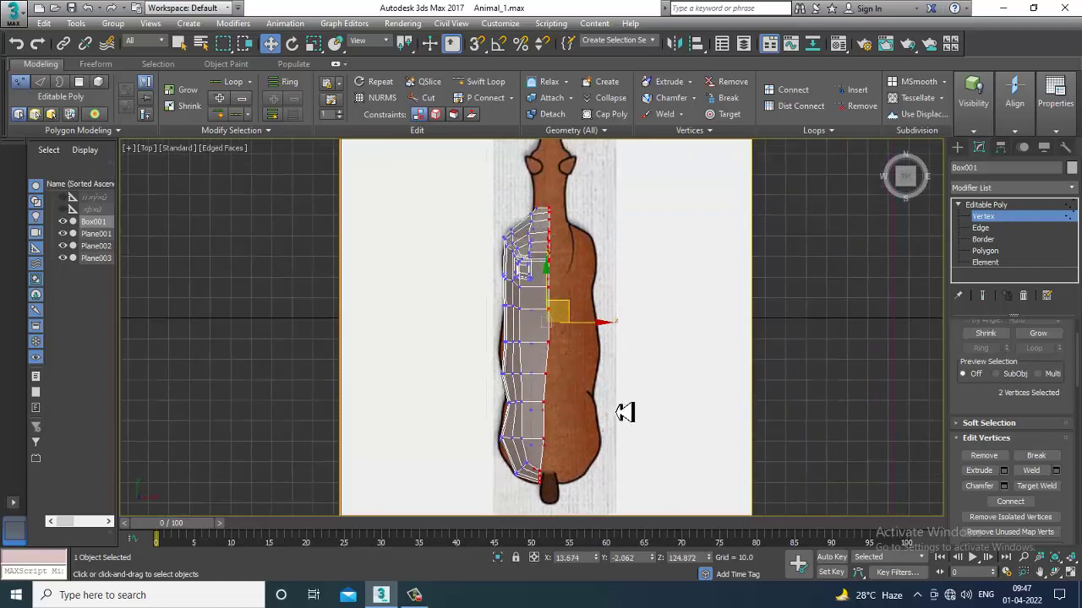
scroll(656, 403, up, 2)
key(alt+w)
middle_click(684, 457)
key(alt+w)
alt+middle_drag(665, 428, 577, 379)
scroll(588, 373, up, 3)
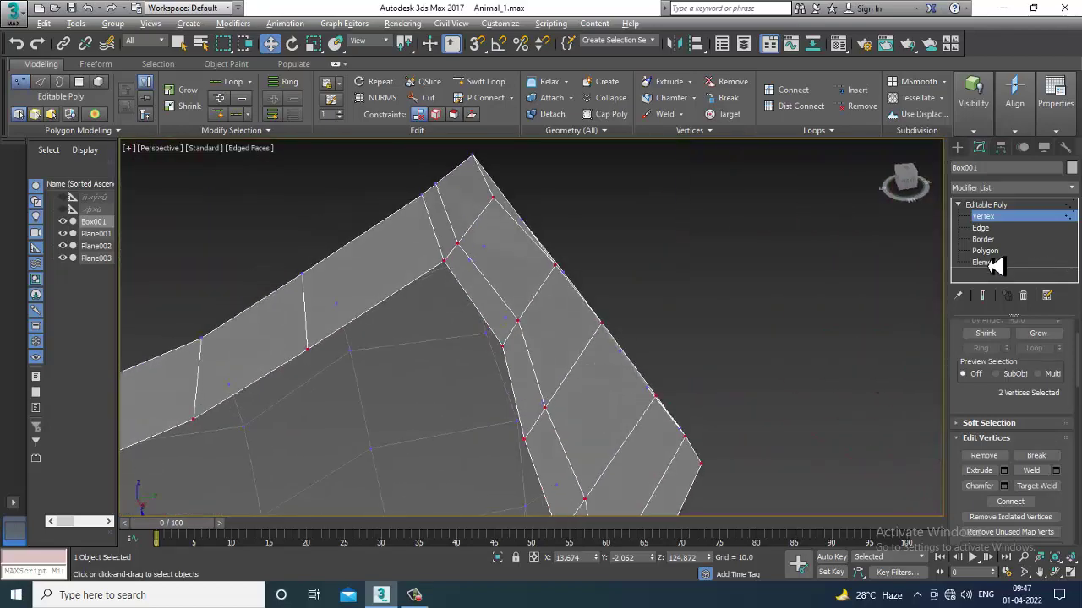
Step: Select and delete the polygons closing the inner, centre-line side of the neck base
click(984, 251)
click(534, 268)
ctrl+click(623, 411)
ctrl+click(533, 368)
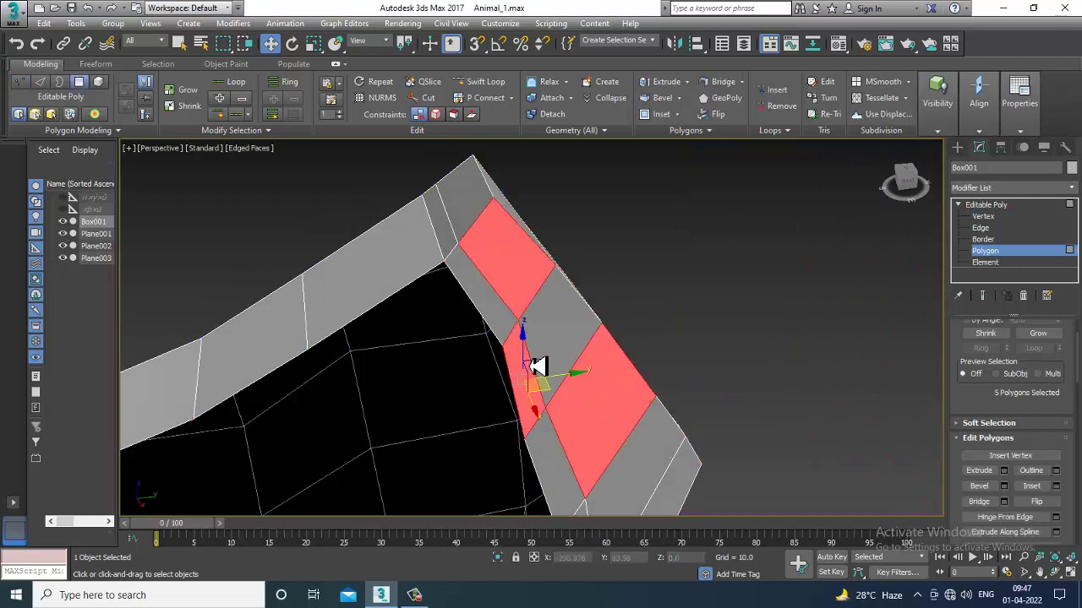
ctrl+click(574, 355)
ctrl+click(664, 499)
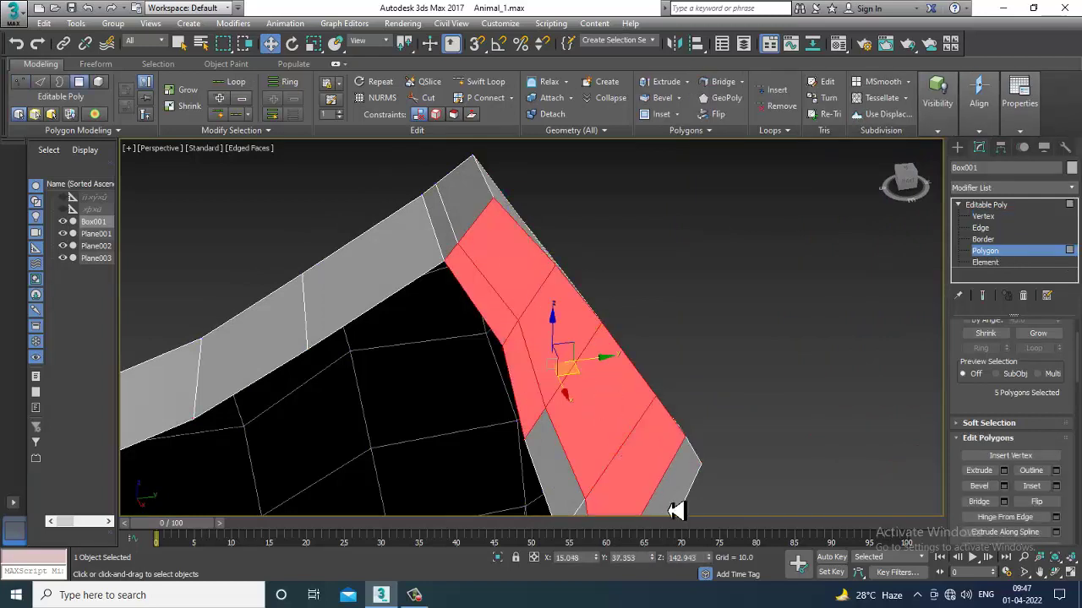
ctrl+click(536, 476)
key(ctrl+z)
ctrl+click(559, 478)
middle_drag(559, 479, 567, 326)
ctrl+click(594, 401)
alt+middle_drag(649, 439, 743, 305)
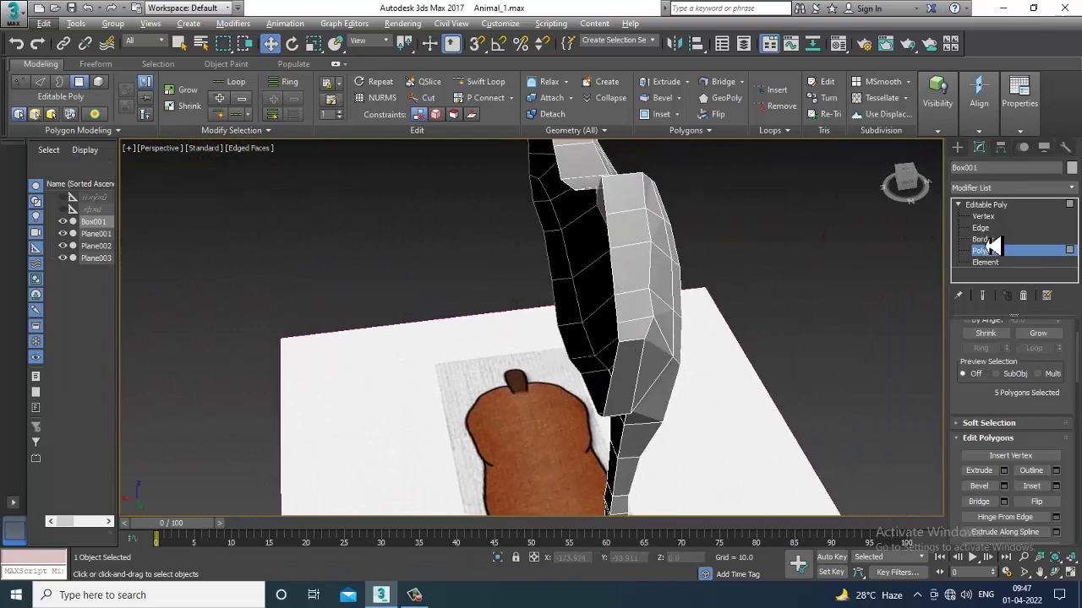
Step: Select the open edge loop along the body's centre line and scale it flat along X in the top view
click(984, 228)
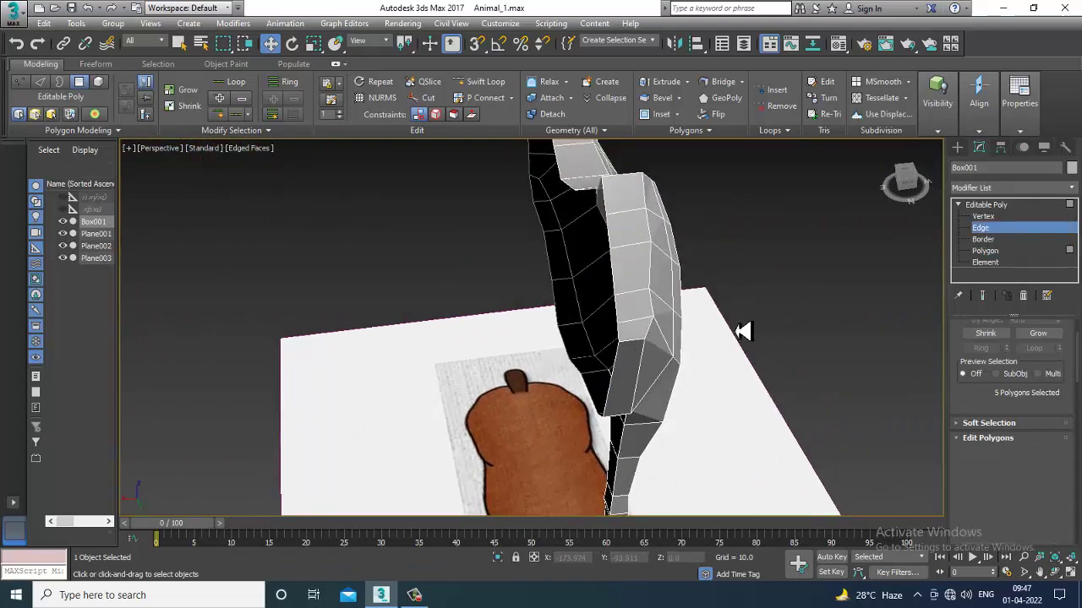
double_click(624, 346)
alt+middle_drag(633, 360, 667, 346)
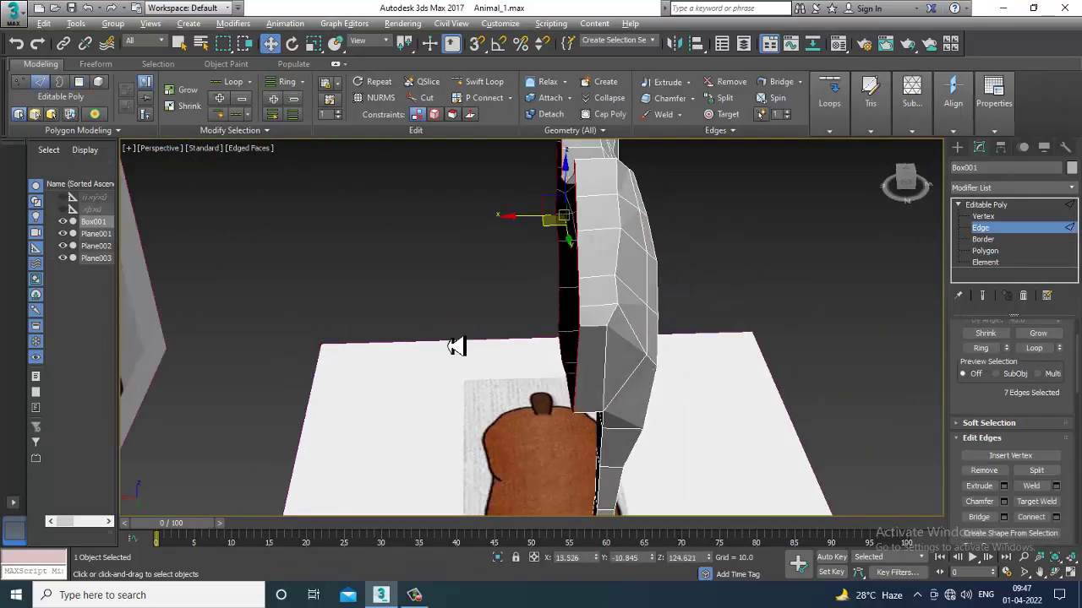
key(alt+w)
middle_click(222, 307)
key(alt+w)
middle_drag(326, 226, 294, 337)
key(r)
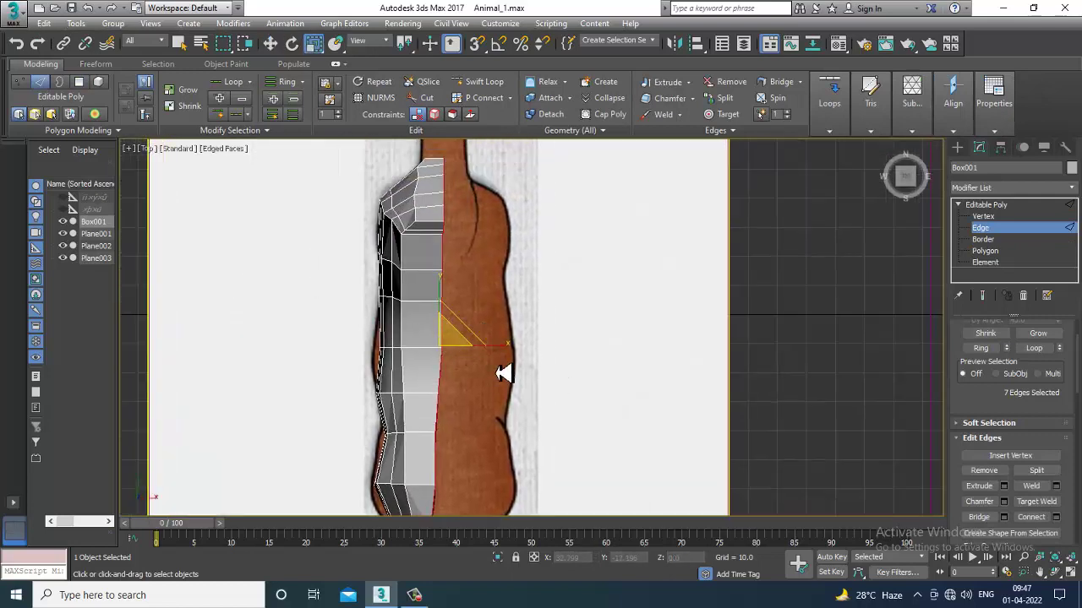
drag(506, 348, 328, 346)
middle_drag(507, 416, 486, 309)
Step: Move the flattened centre-line edge loop along X toward the middle of the reference horse in the top view
key(w)
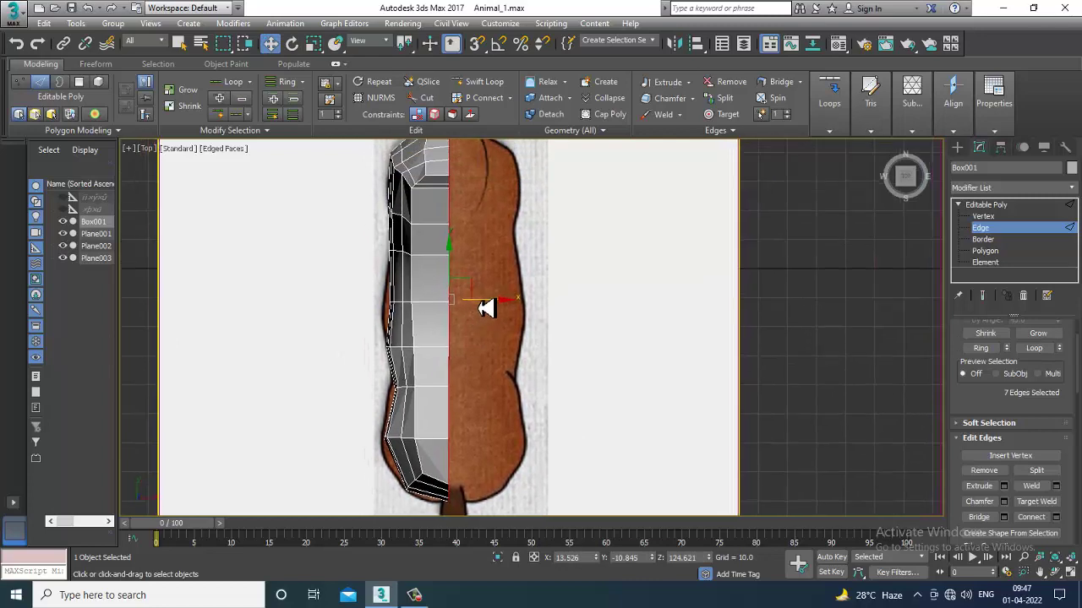
drag(495, 311, 501, 310)
middle_drag(534, 222, 546, 353)
scroll(525, 347, up, 3)
scroll(524, 347, up, 4)
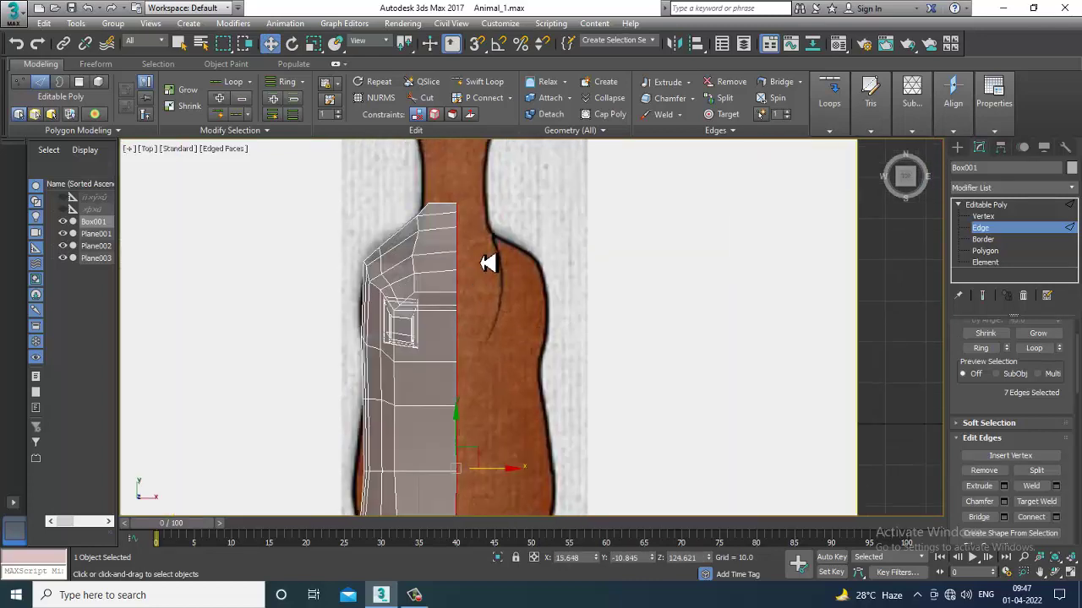
Step: Move the outer side vertices of the rear belly and flank along X to fit the reference outline in the top view
middle_drag(492, 397, 499, 258)
scroll(451, 355, up, 2)
key(1)
drag(439, 319, 450, 305)
middle_drag(488, 414, 491, 301)
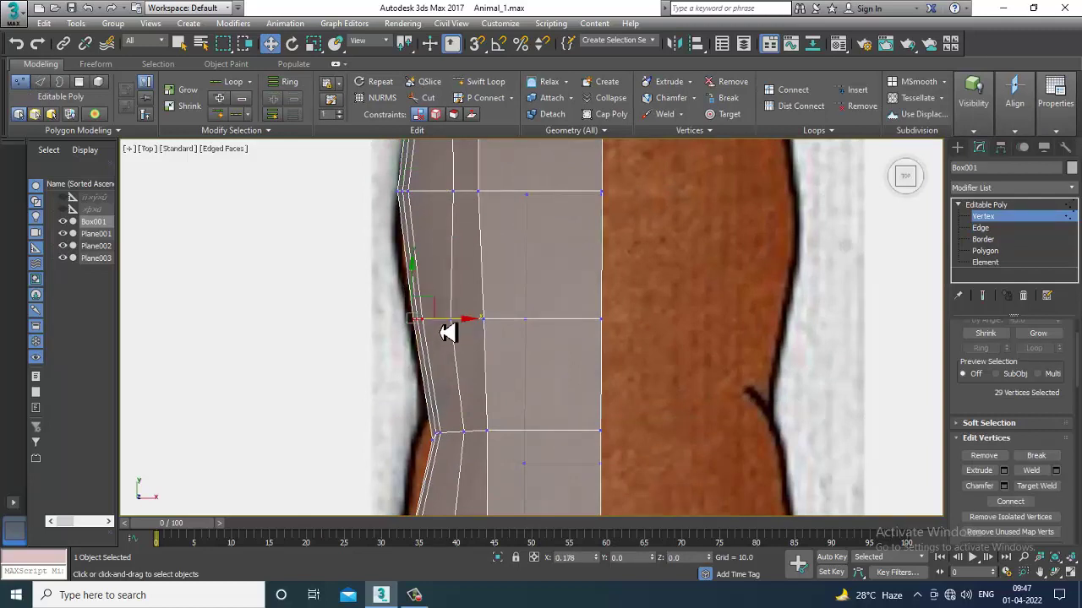
middle_drag(503, 454, 489, 356)
drag(438, 333, 443, 328)
middle_drag(458, 353, 463, 228)
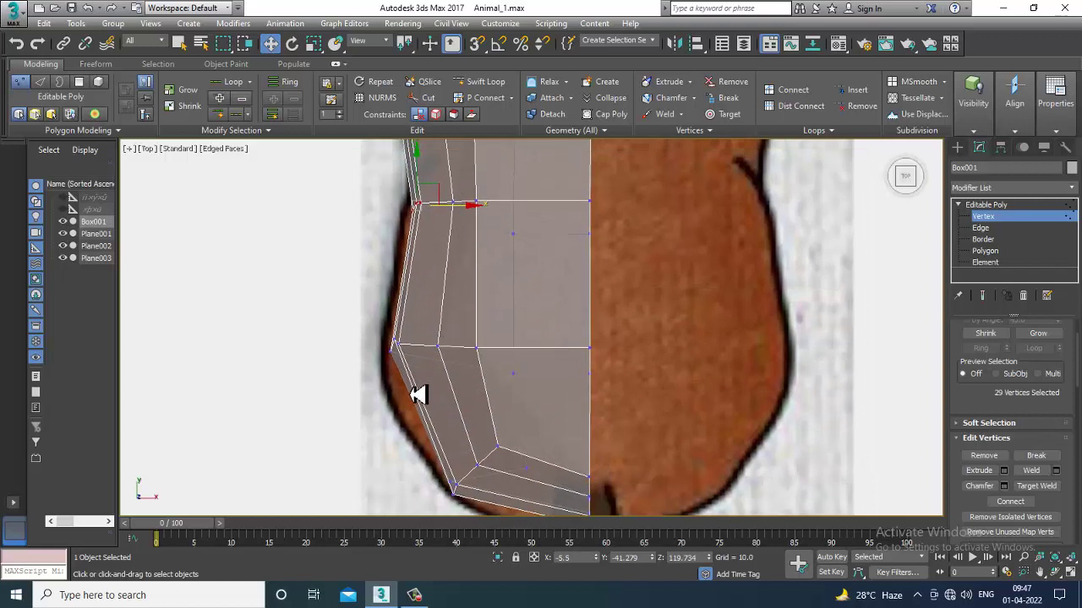
Step: Insert an edge loop with Swift Loop just beside the body's centre line, running down to the rump, in the top view
middle_drag(438, 398, 444, 394)
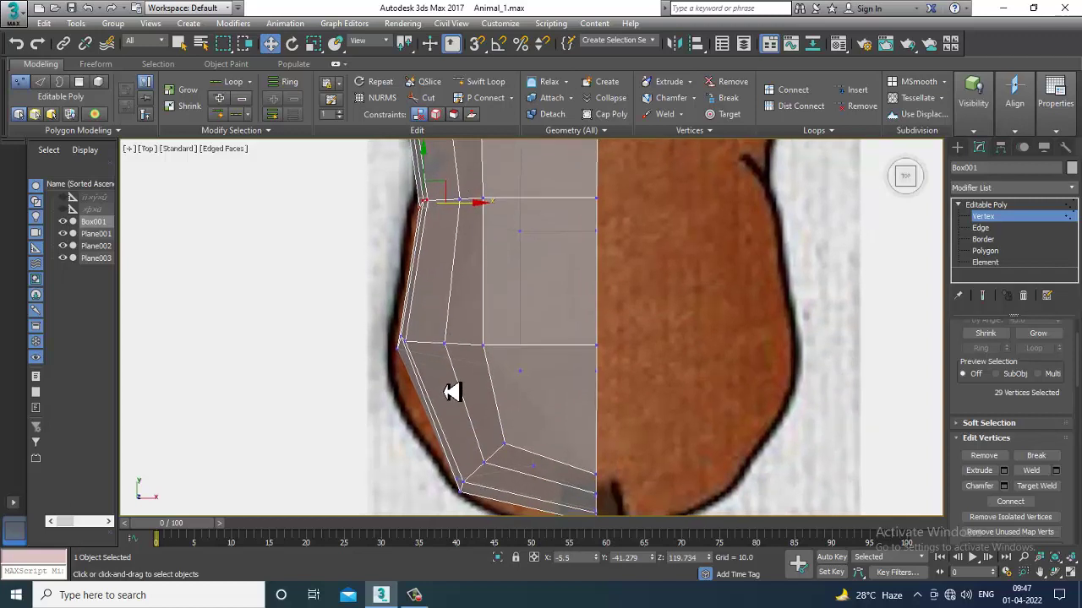
middle_drag(738, 451, 674, 315)
middle_drag(582, 255, 587, 300)
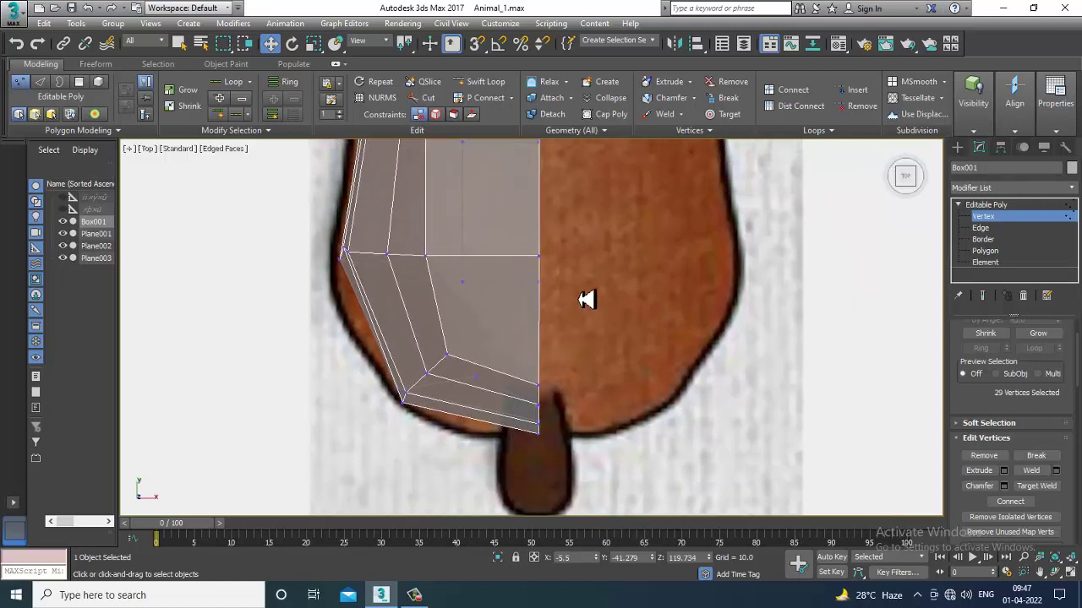
click(486, 81)
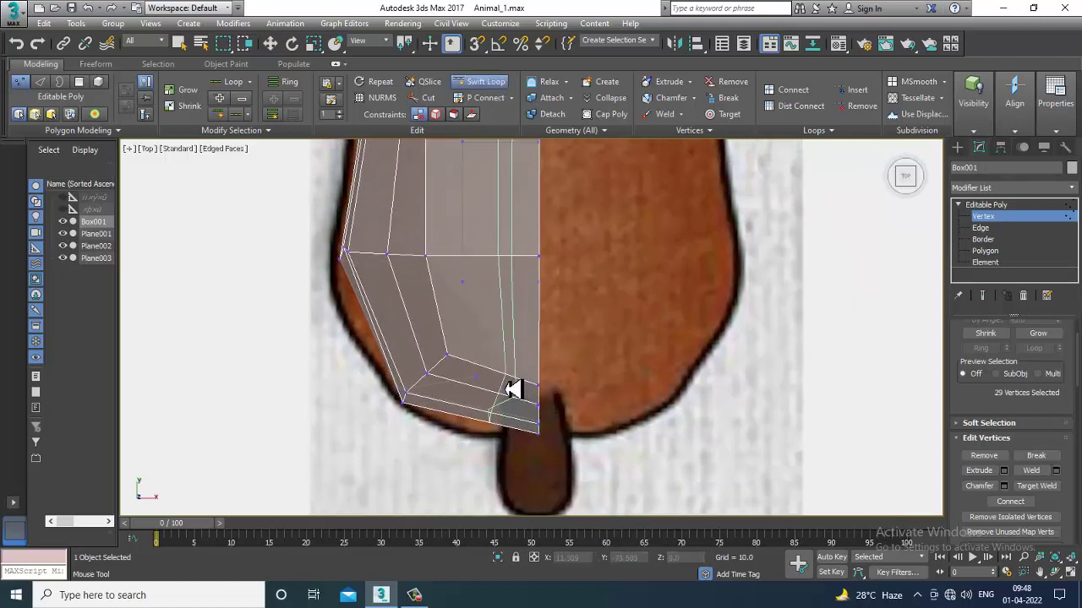
click(516, 389)
right_click(516, 389)
Step: Select the upper rump polygon beside the centre line and extrude it by 3.081 to start the tail
key(alt+w)
right_click(724, 430)
key(alt+w)
alt+middle_drag(693, 405, 740, 340)
scroll(716, 342, up, 3)
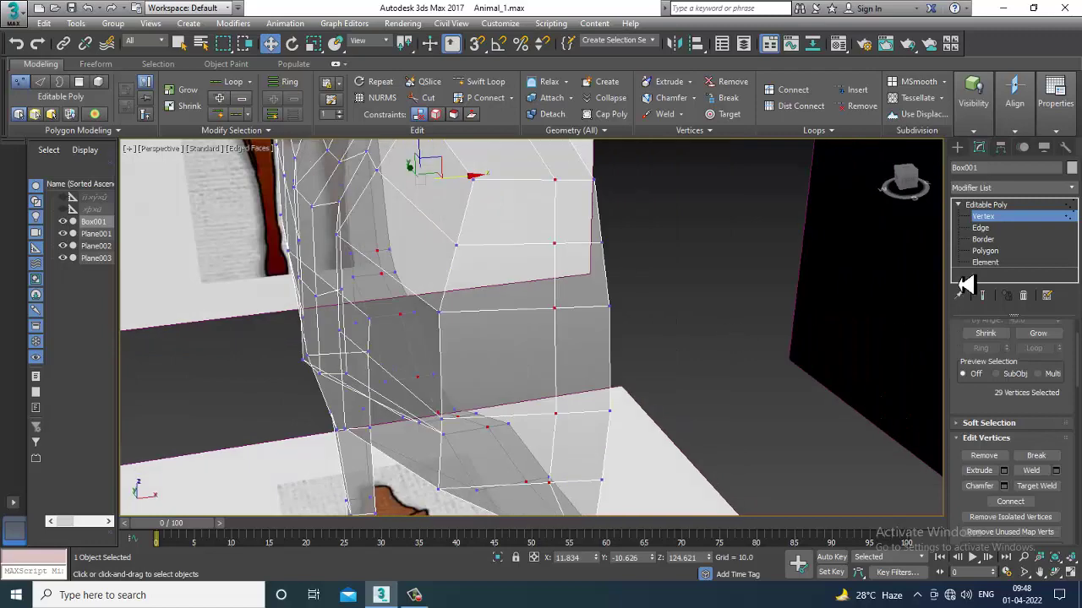
click(991, 252)
click(582, 241)
key(alt+w)
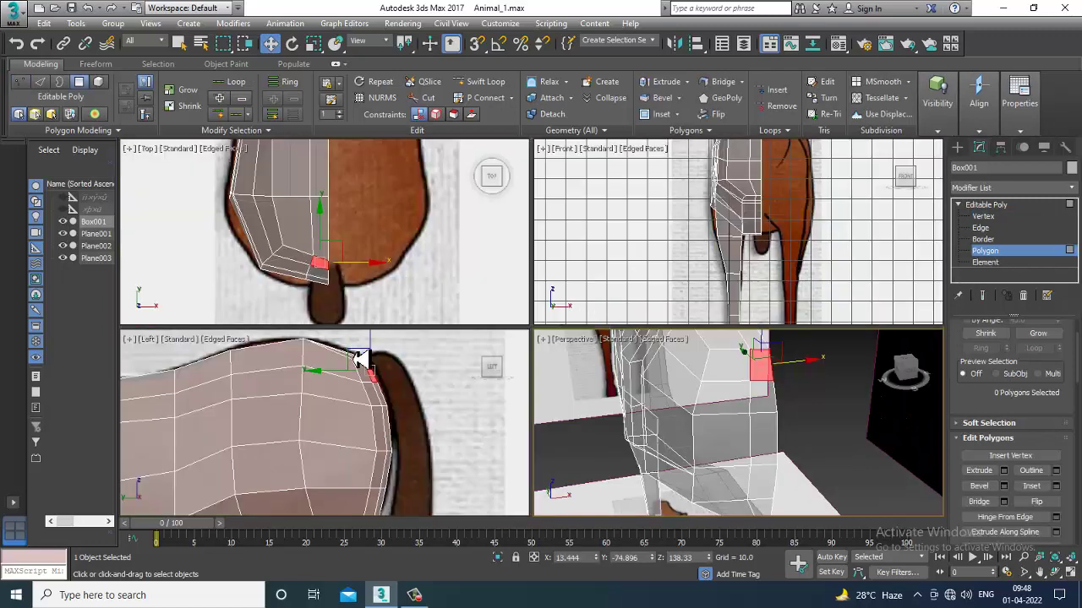
key(alt+w)
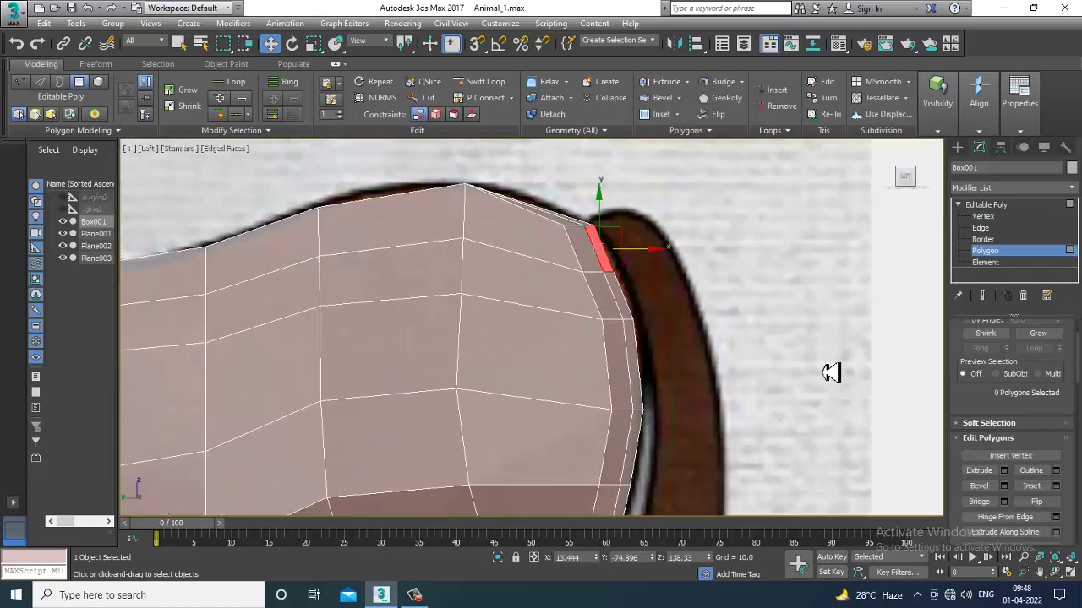
click(1004, 470)
drag(551, 362, 573, 457)
click(539, 374)
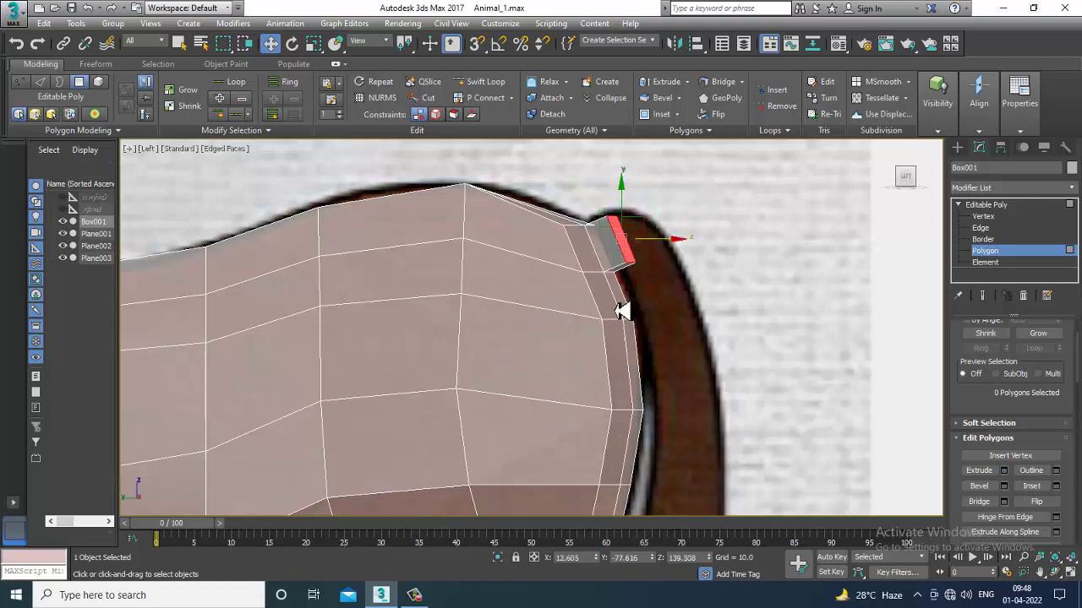
Step: Rotate the tail stub's end polygon upright in the left view and extrude it by 3.081
key(e)
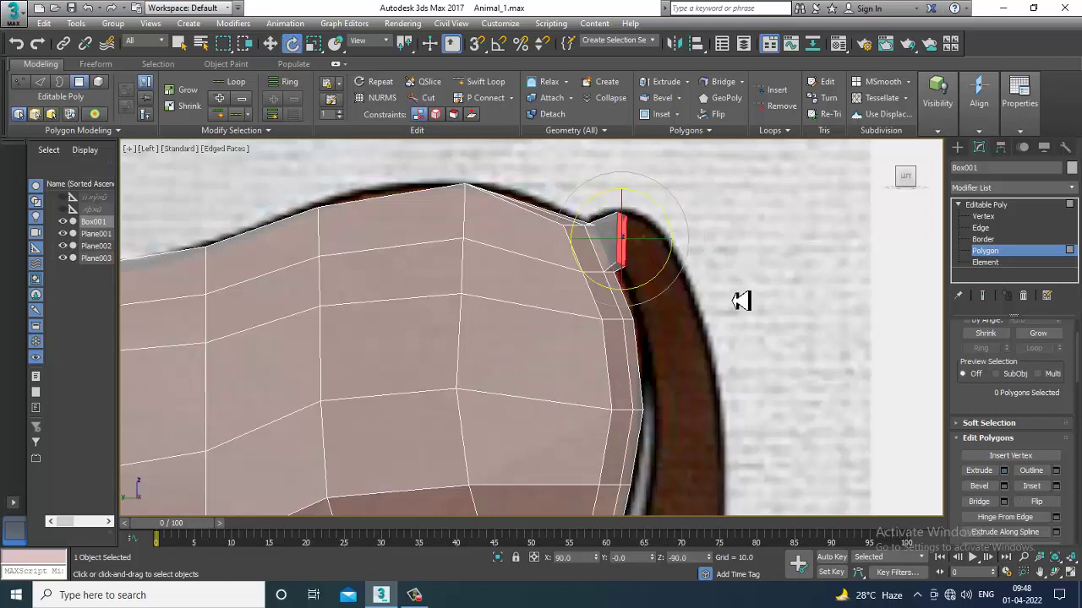
click(1006, 471)
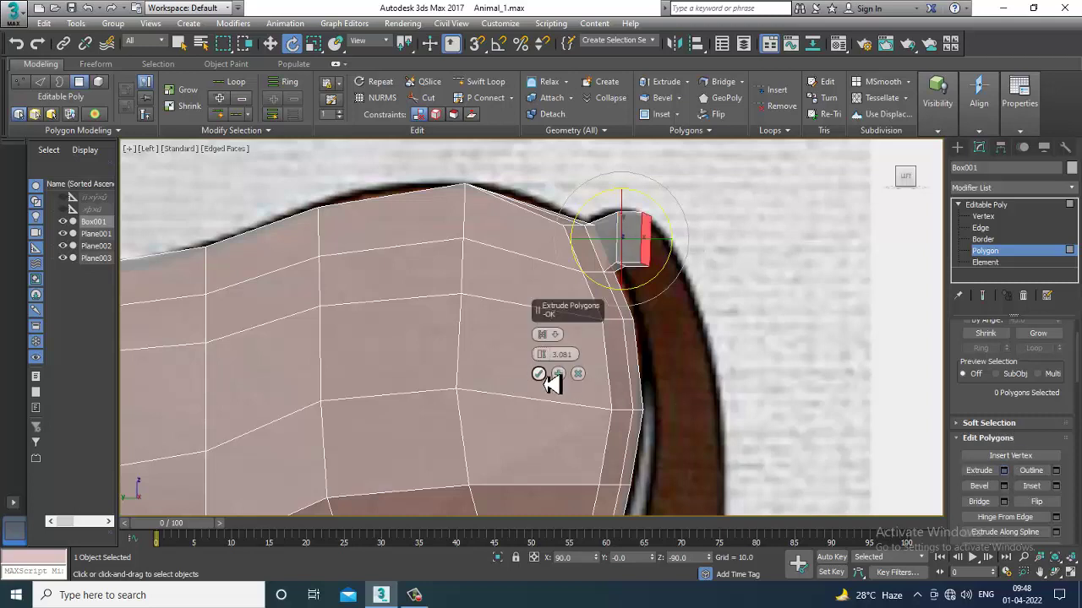
click(539, 374)
Step: Tilt the new tail end face downward and move its upper and lower vertices to follow the reference tail outline
drag(686, 209, 712, 229)
key(w)
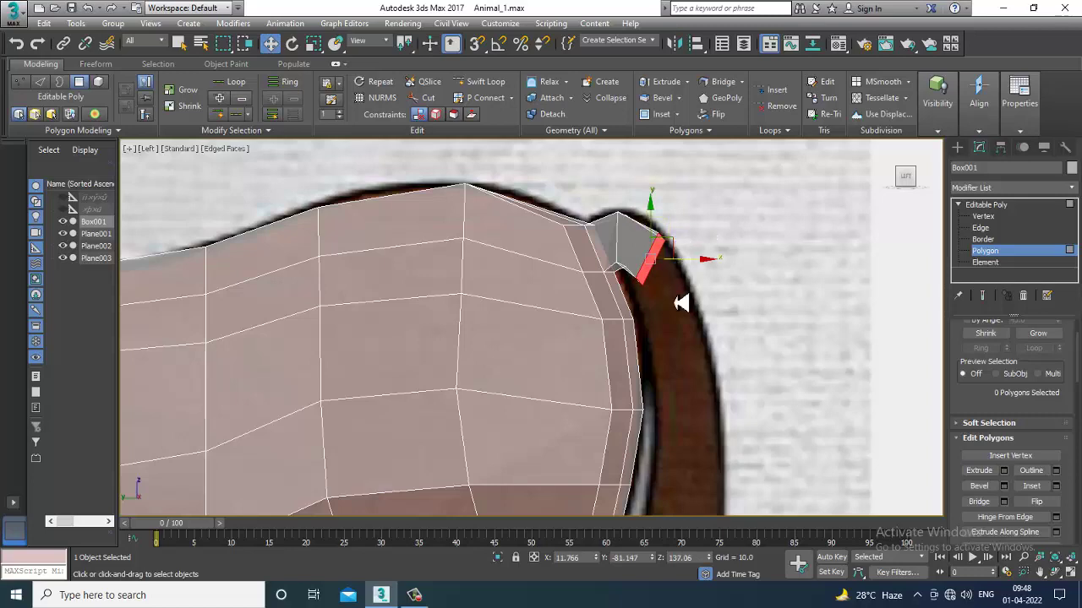
scroll(678, 283, up, 6)
key(1)
drag(561, 200, 653, 252)
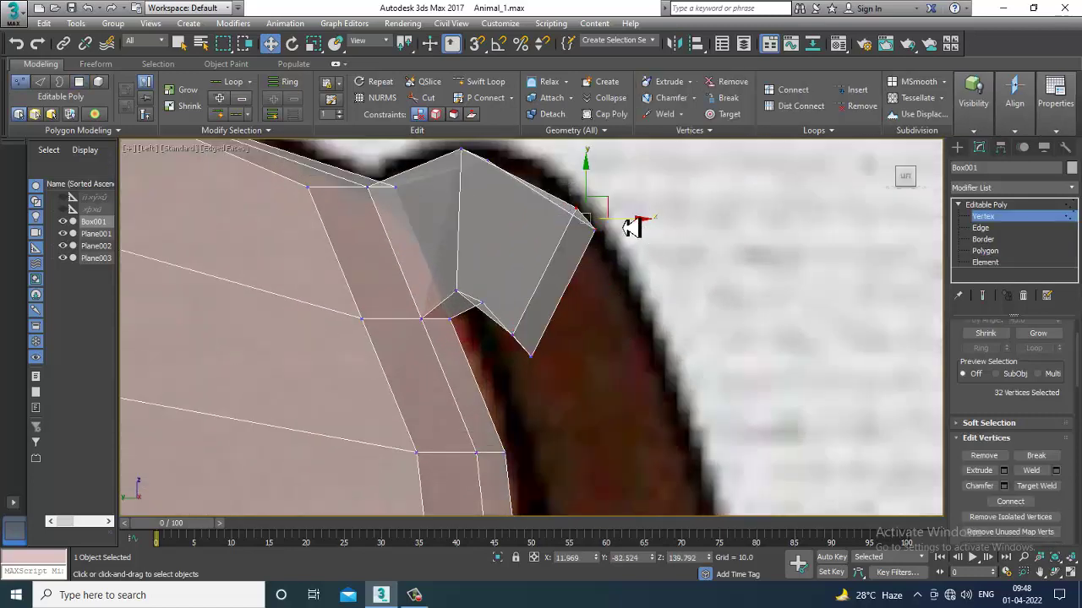
drag(616, 211, 623, 221)
drag(502, 325, 566, 396)
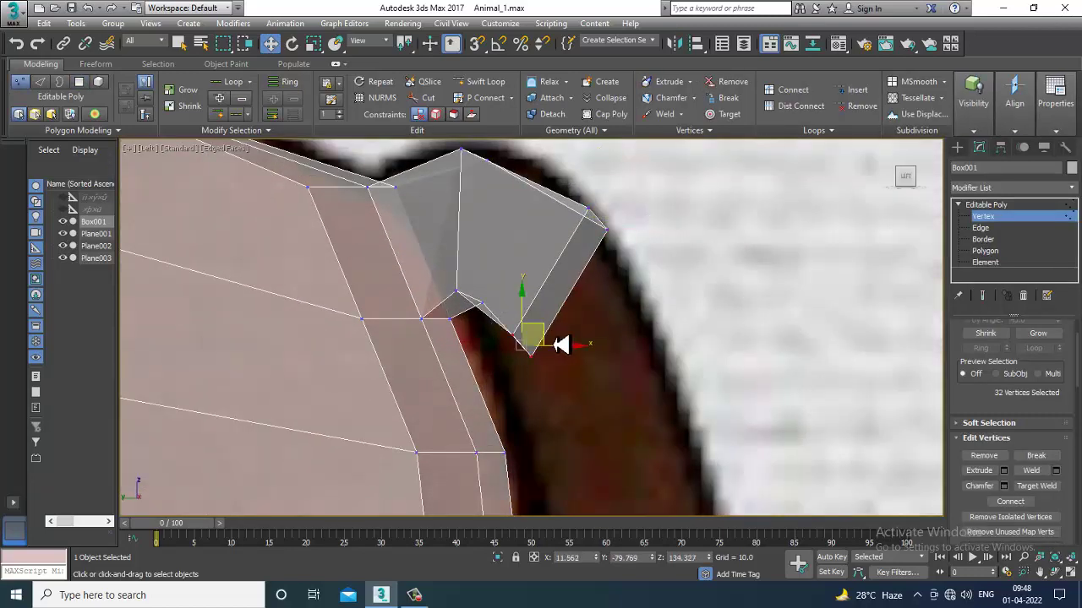
drag(545, 339, 517, 350)
drag(572, 188, 630, 294)
drag(630, 224, 642, 244)
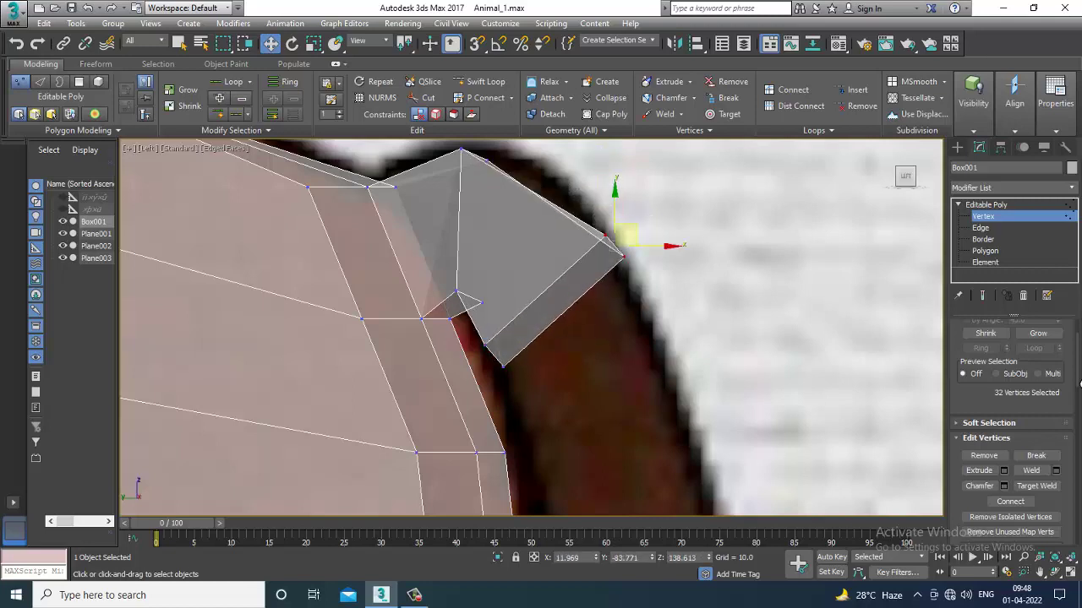
Step: Select the tail's end polygon and extrude it by 8.809
click(988, 251)
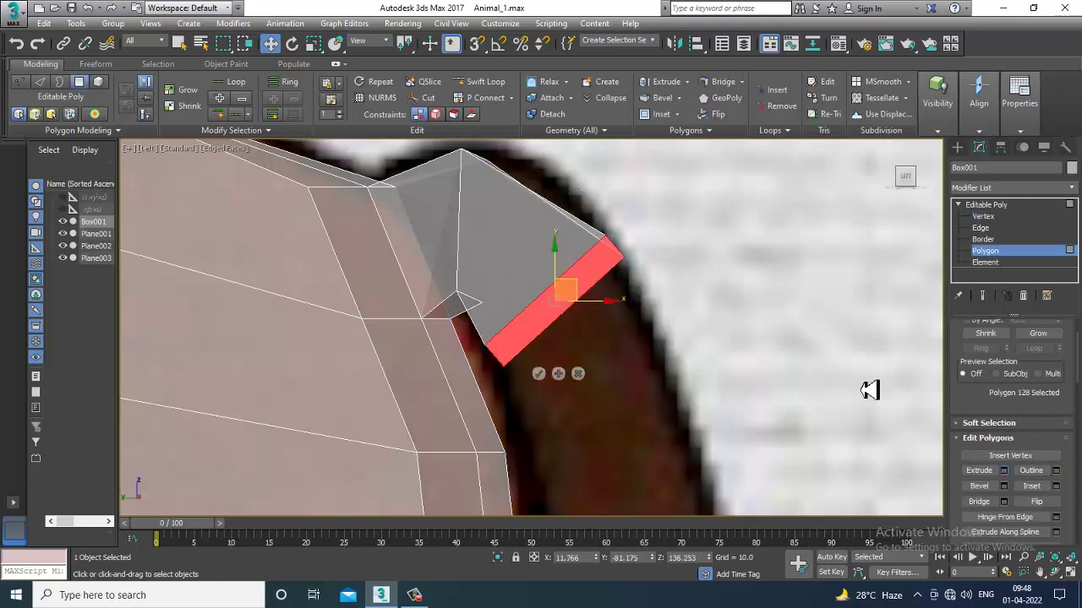
mouse_move(553, 362)
mouse_down()
mouse_move(541, 270)
mouse_move(555, 362)
mouse_up()
click(539, 374)
Step: Move the extruded end face down into the reference tail and rotate it nearly level in the left view
scroll(583, 380, down, 5)
middle_drag(606, 384, 648, 259)
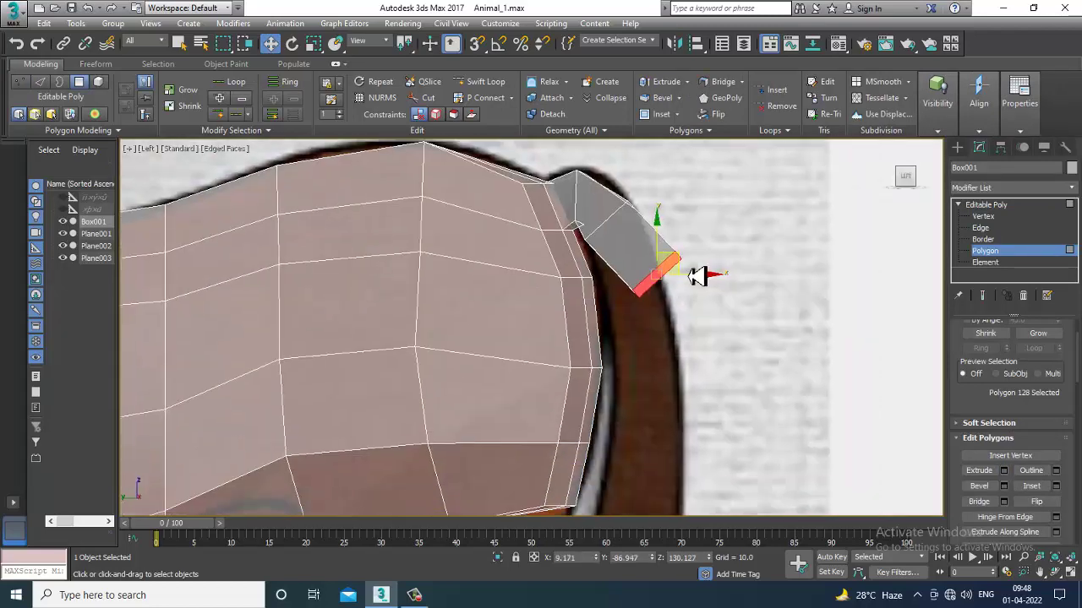
drag(685, 267, 679, 295)
key(e)
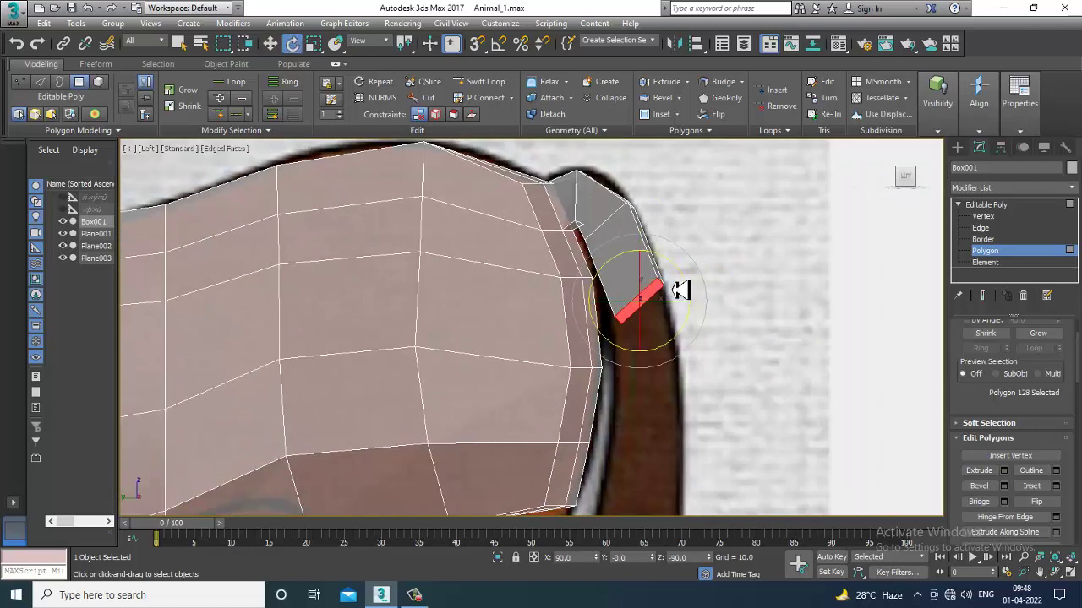
Step: Move the upper tail segment's vertices along X in the top view so its sides run straight back from the rump
key(alt+w)
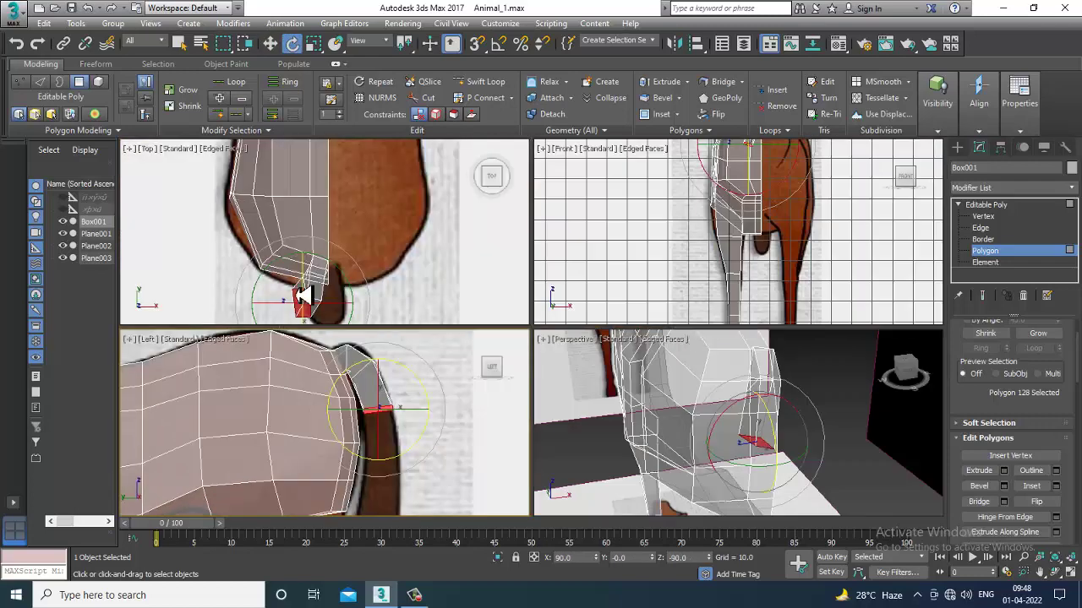
key(alt+w)
scroll(499, 282, up, 5)
key(1)
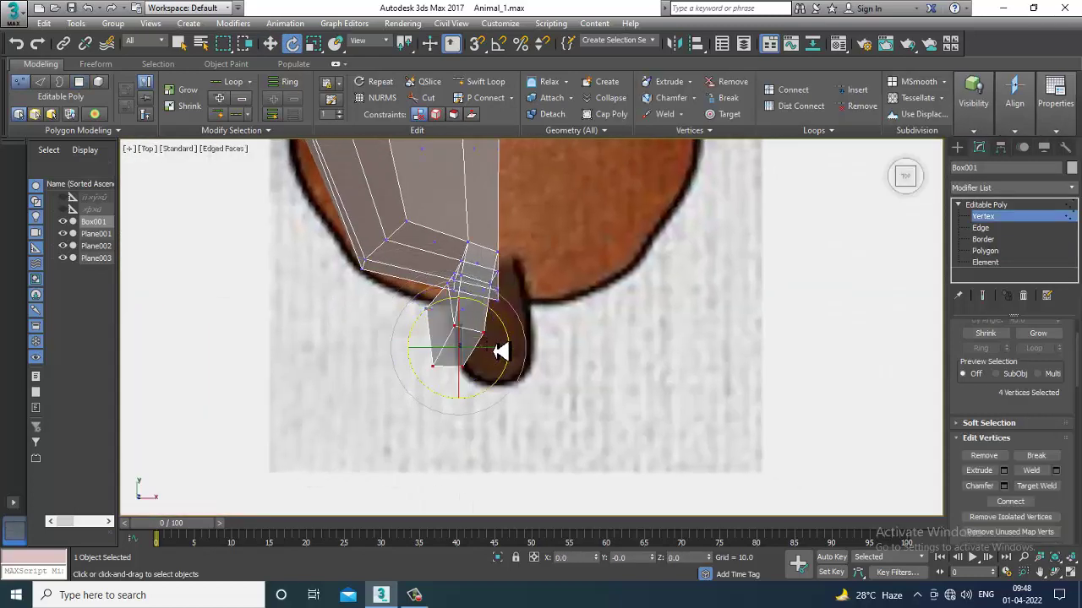
key(w)
mouse_move(509, 356)
mouse_down()
mouse_move(446, 316)
mouse_move(466, 342)
mouse_move(518, 342)
mouse_up()
scroll(502, 340, up, 3)
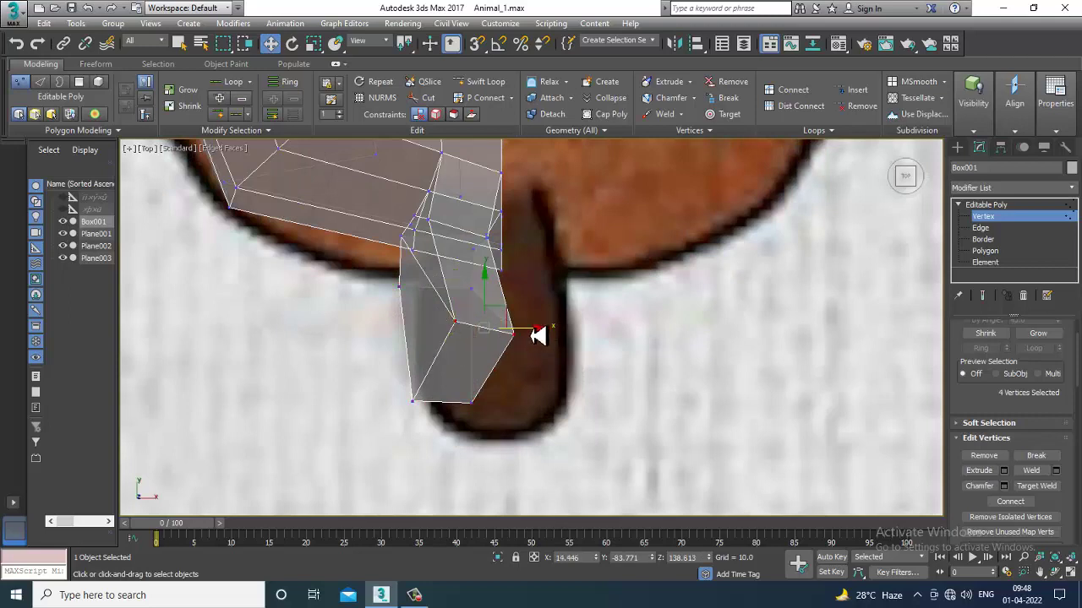
drag(538, 337, 502, 337)
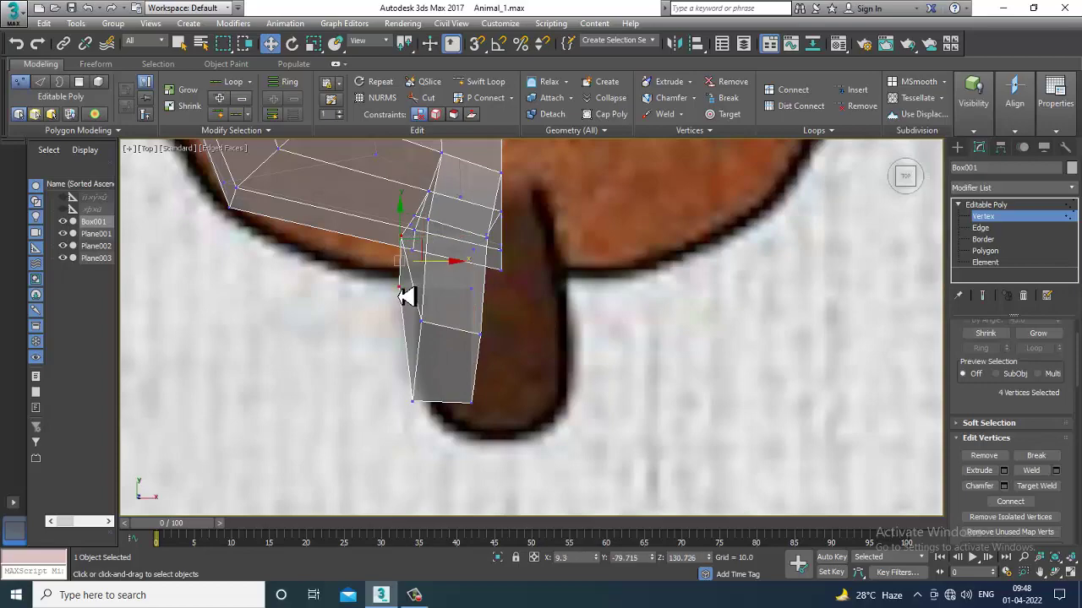
drag(442, 277, 462, 273)
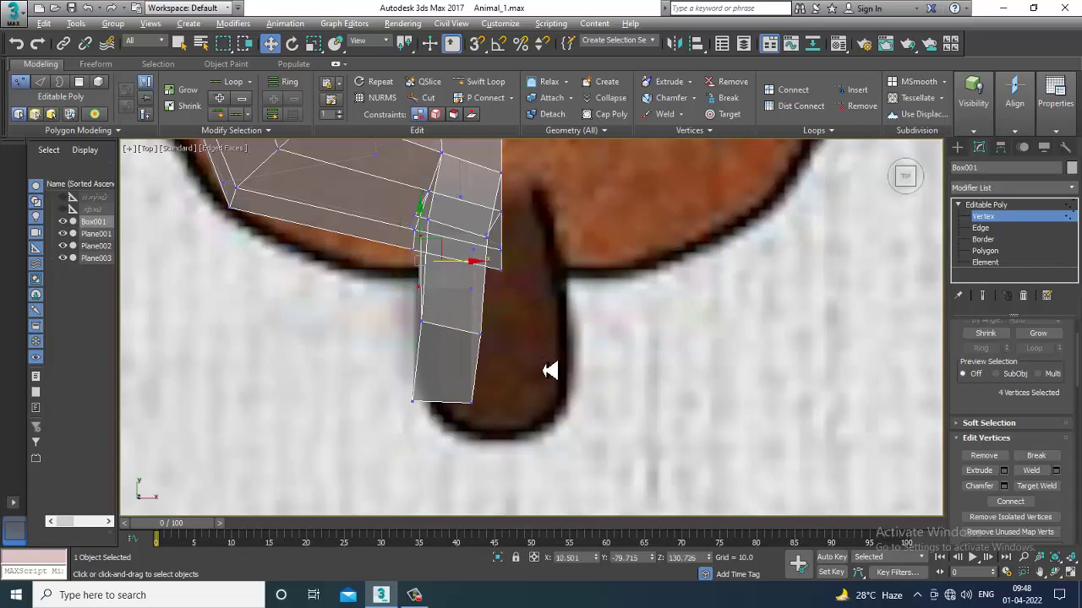
Step: Extrude the tail's end polygon by 16.834 down along the reference tail
key(alt+w)
middle_click(699, 394)
key(alt+w)
scroll(673, 381, up, 3)
alt+middle_drag(674, 381, 689, 337)
scroll(659, 371, down, 10)
key(alt+w)
scroll(425, 377, up, 3)
key(alt+w)
scroll(607, 242, up, 3)
scroll(607, 242, down, 6)
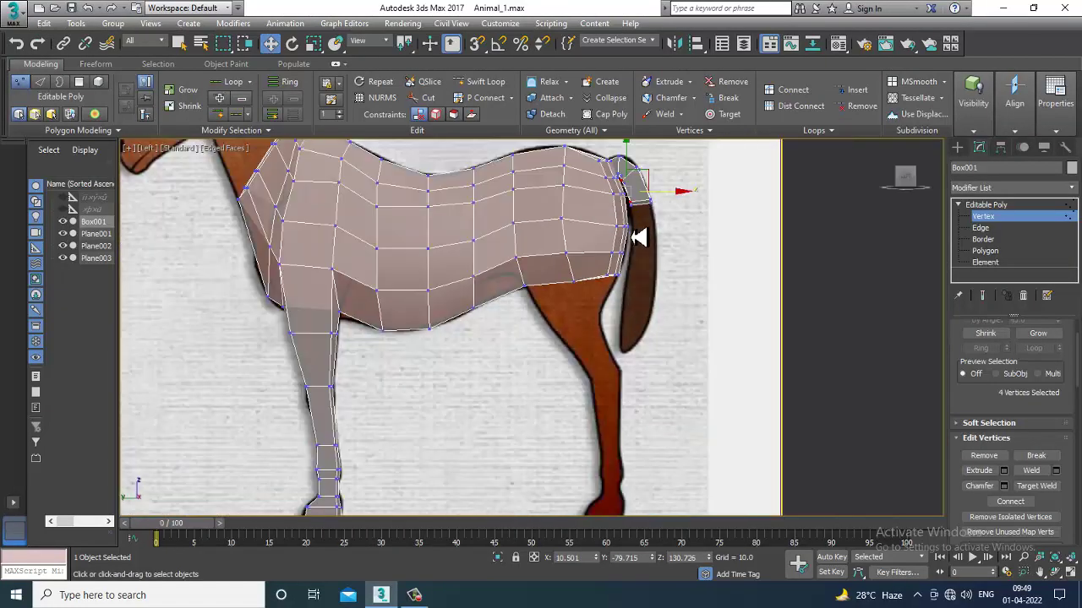
scroll(640, 224, up, 6)
click(985, 251)
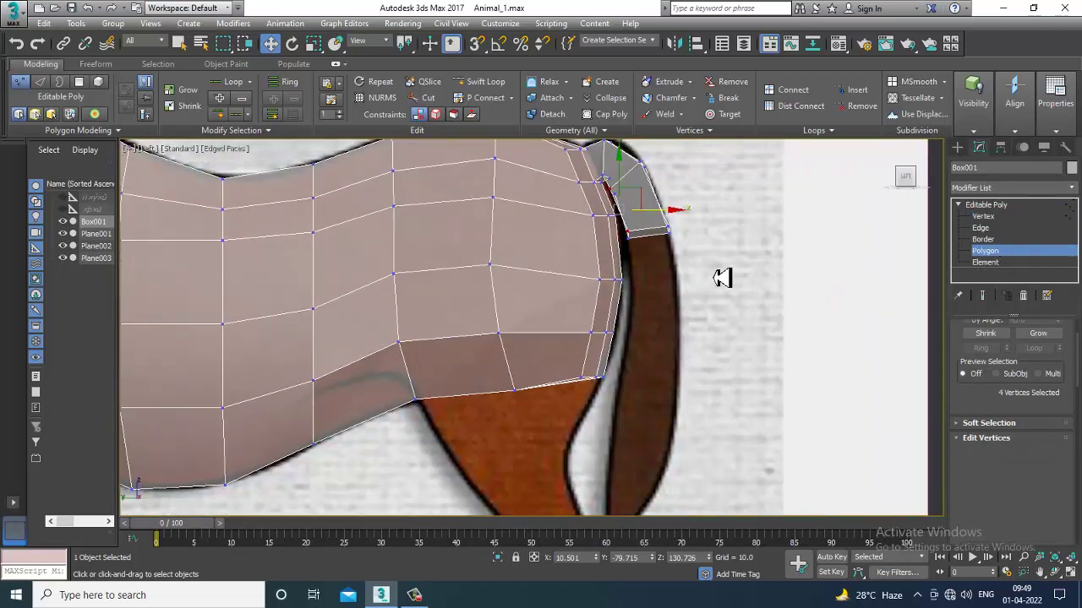
click(1004, 471)
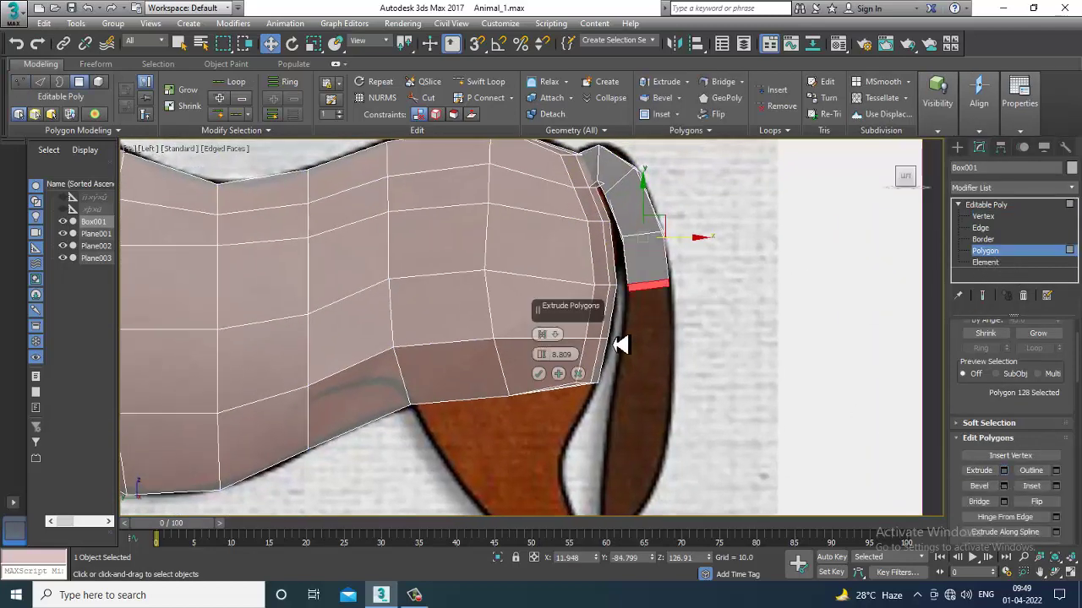
drag(549, 354, 551, 315)
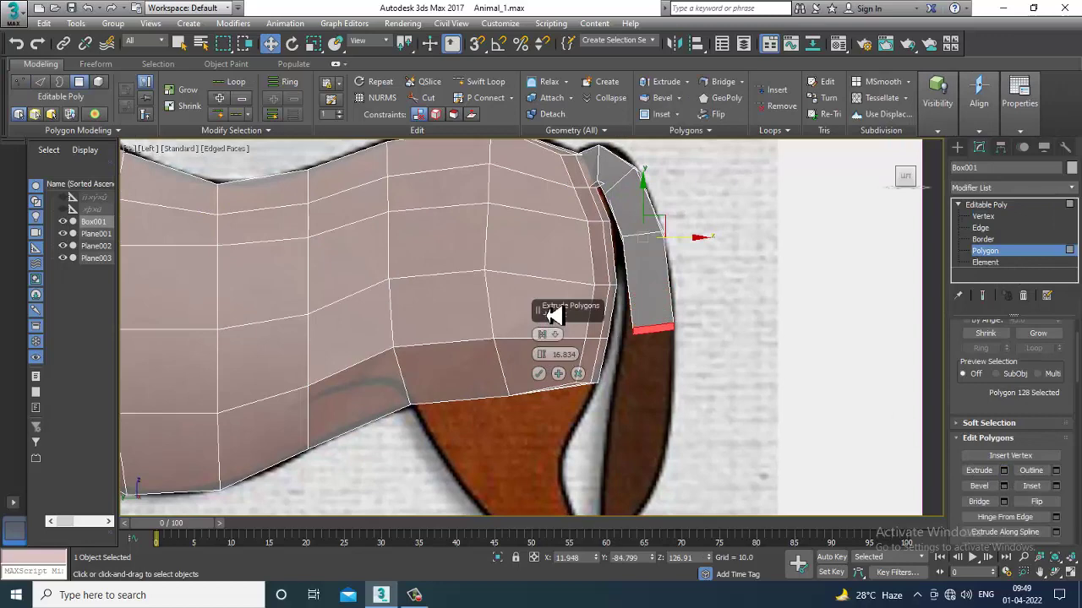
click(538, 376)
Step: Move the lower end vertices of the new tail segment outward to match the reference tail's width in the left view
scroll(697, 363, up, 2)
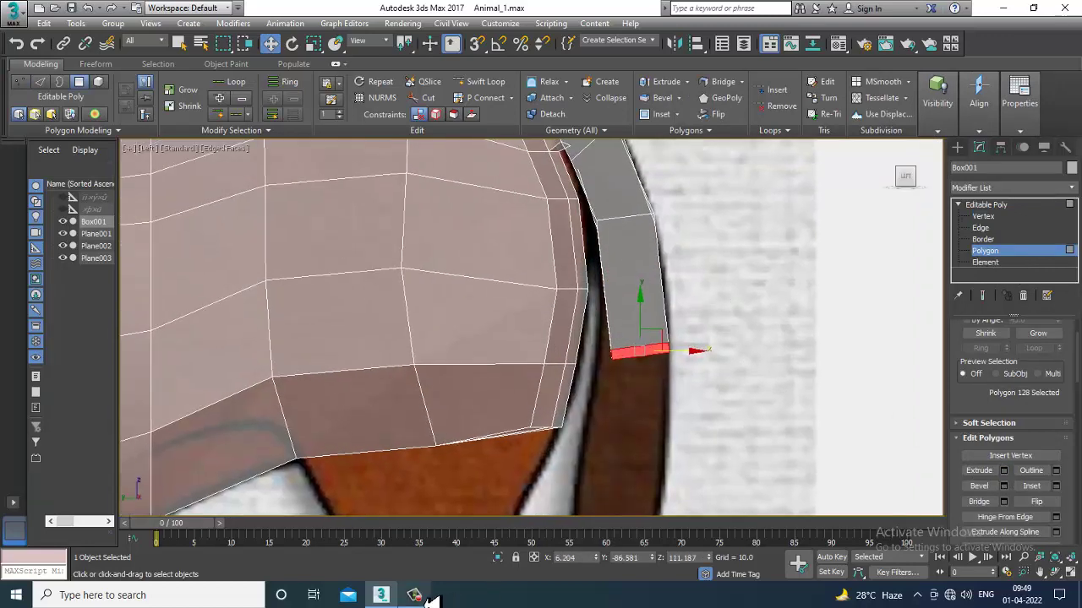
scroll(625, 422, up, 2)
key(1)
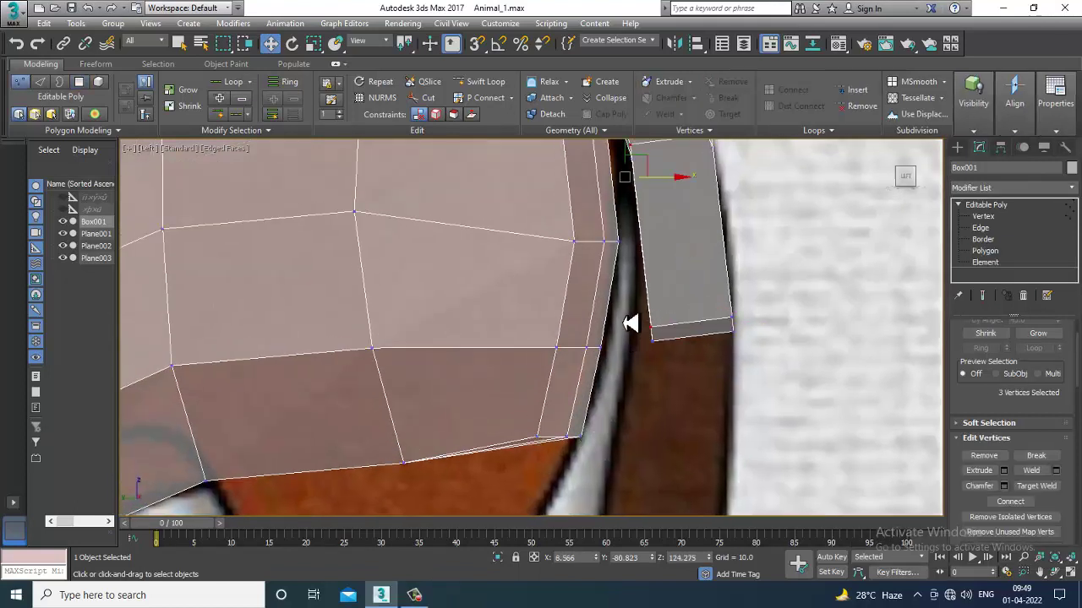
drag(680, 326, 755, 331)
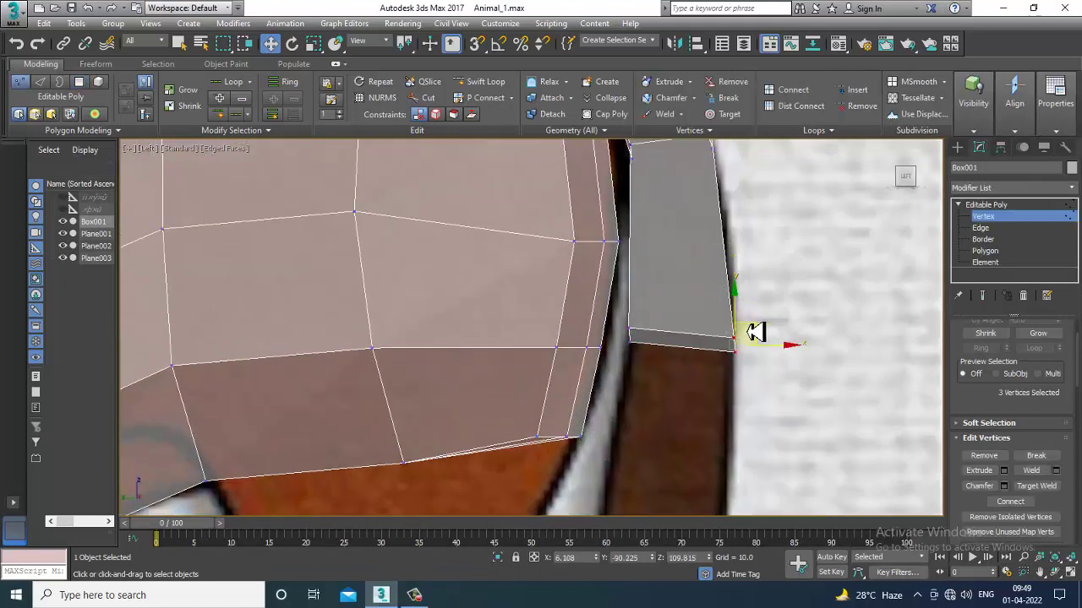
Step: Move the lower tail segment's vertices along X in the top view to line up with the tail root
scroll(755, 331, down, 5)
key(alt+w)
middle_drag(716, 271, 719, 235)
middle_click(404, 242)
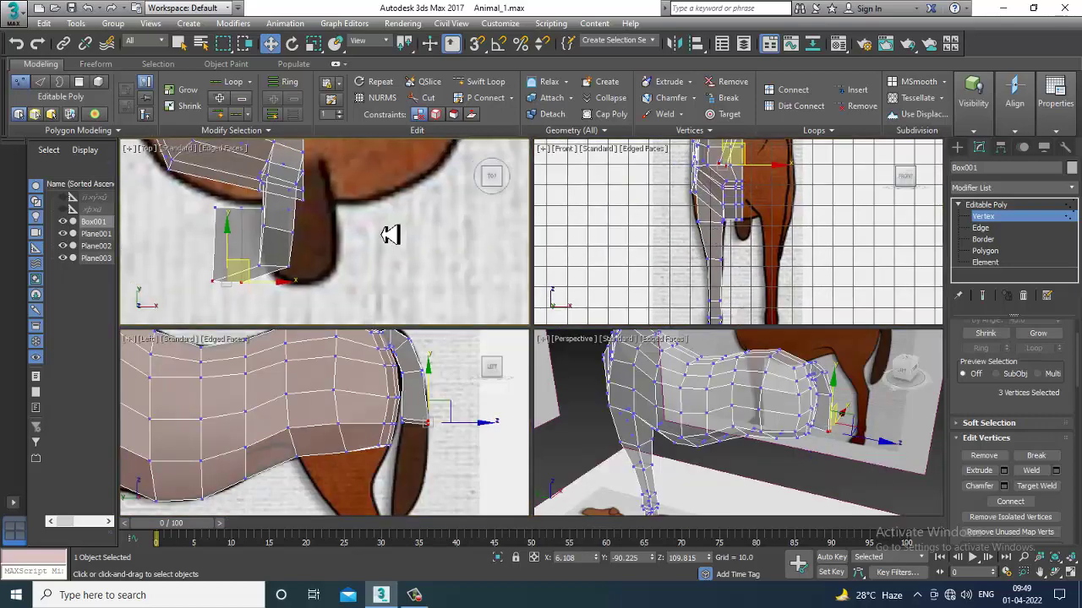
key(alt+w)
middle_drag(449, 226, 589, 207)
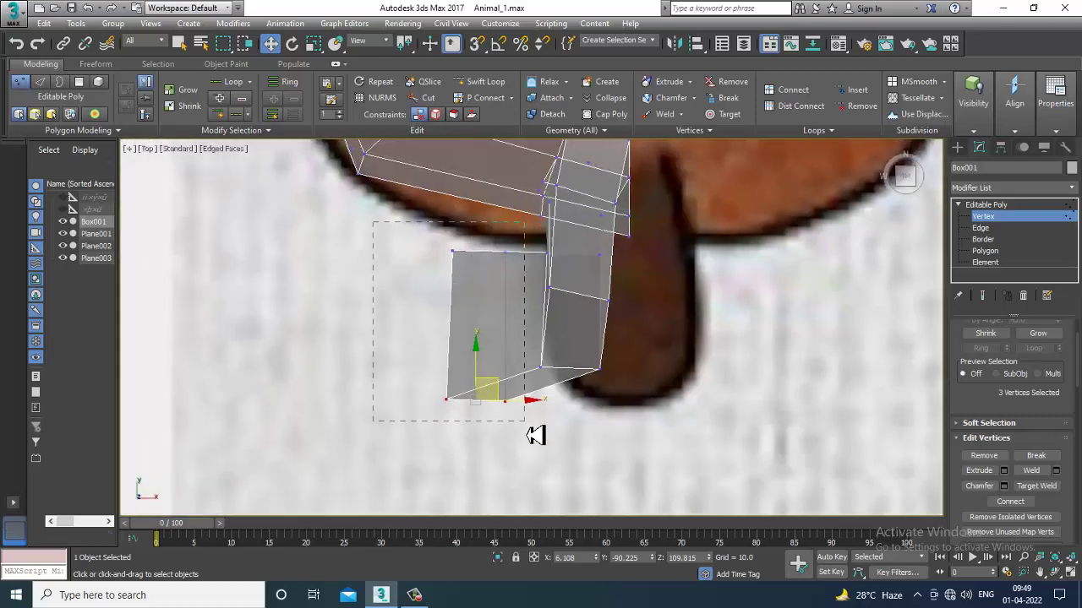
drag(534, 433, 535, 433)
drag(538, 338, 637, 345)
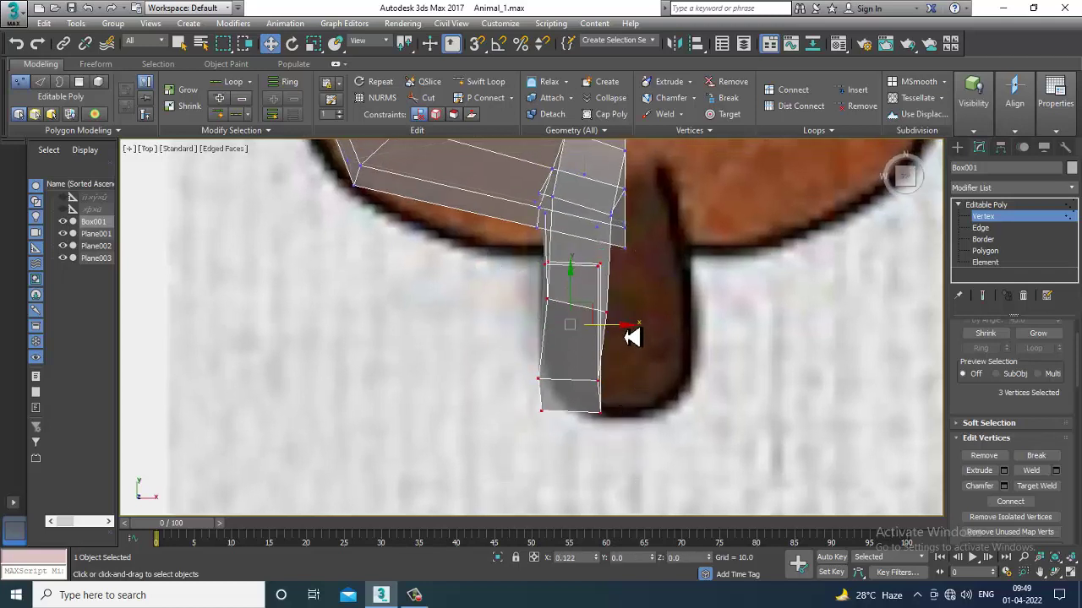
Step: Select the polygon at the tail's lower end and extrude it by 16.834
key(alt+w)
key(alt+w)
alt+middle_drag(741, 397, 787, 329)
click(985, 251)
click(700, 392)
alt+middle_drag(700, 391, 704, 415)
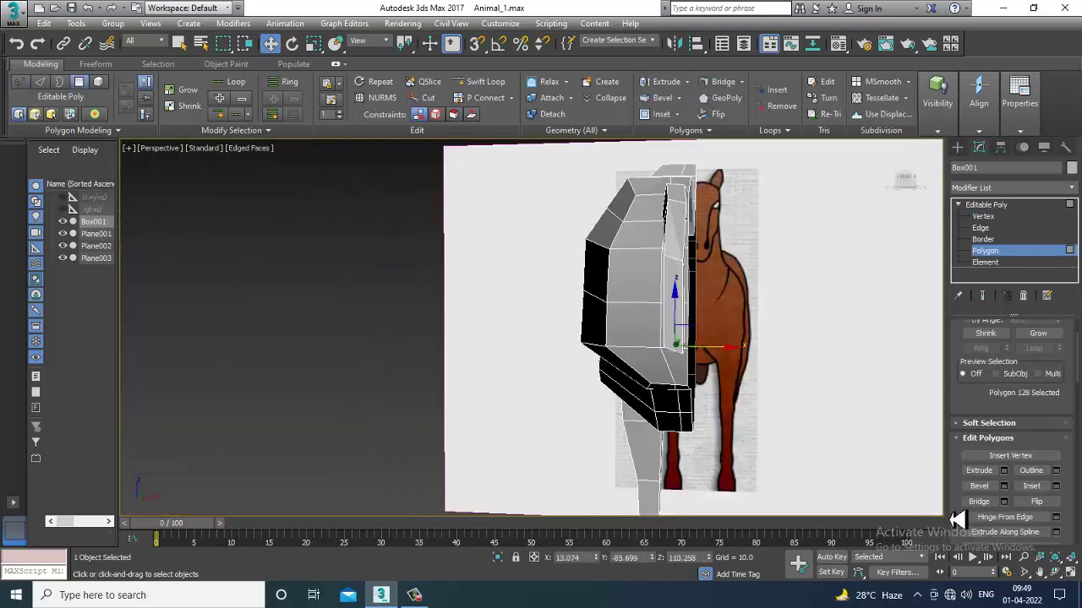
click(1003, 471)
click(558, 374)
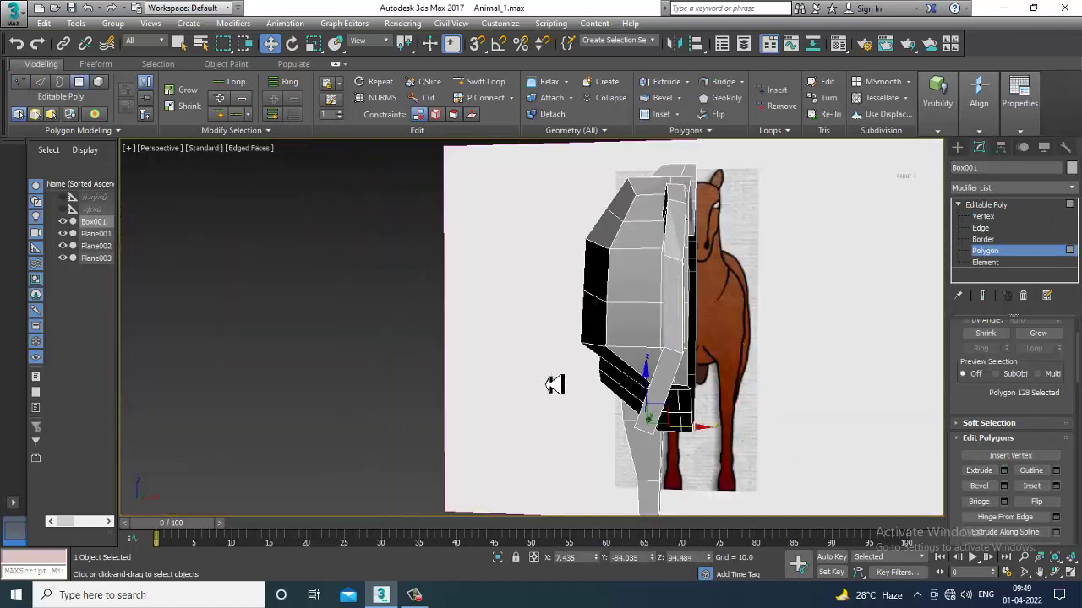
Step: Move the tail's new end polygon along X toward the centre line so it hangs straight below the segment above
key(alt+w)
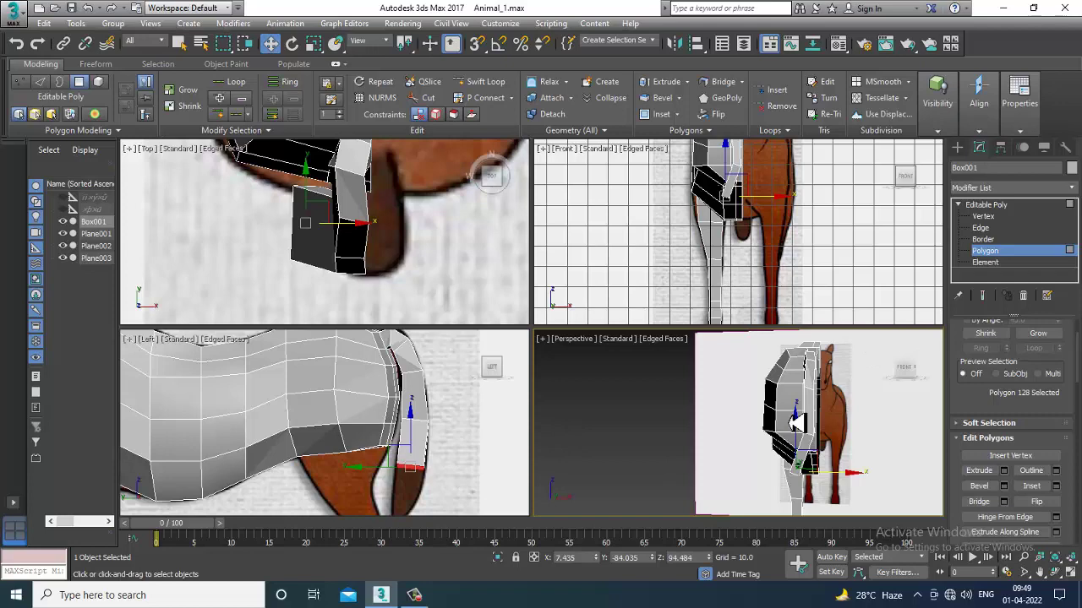
key(alt+w)
drag(625, 405, 659, 406)
key(alt+w)
key(alt+w)
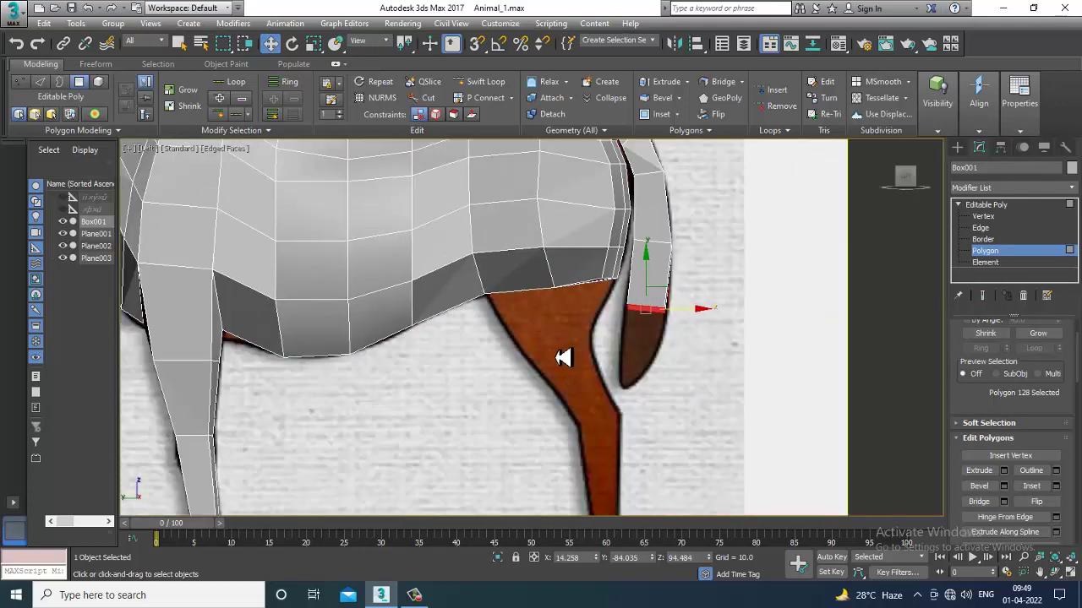
Step: Extrude the polygon at the tail's lower end down to the tip of the reference tail
scroll(683, 309, up, 6)
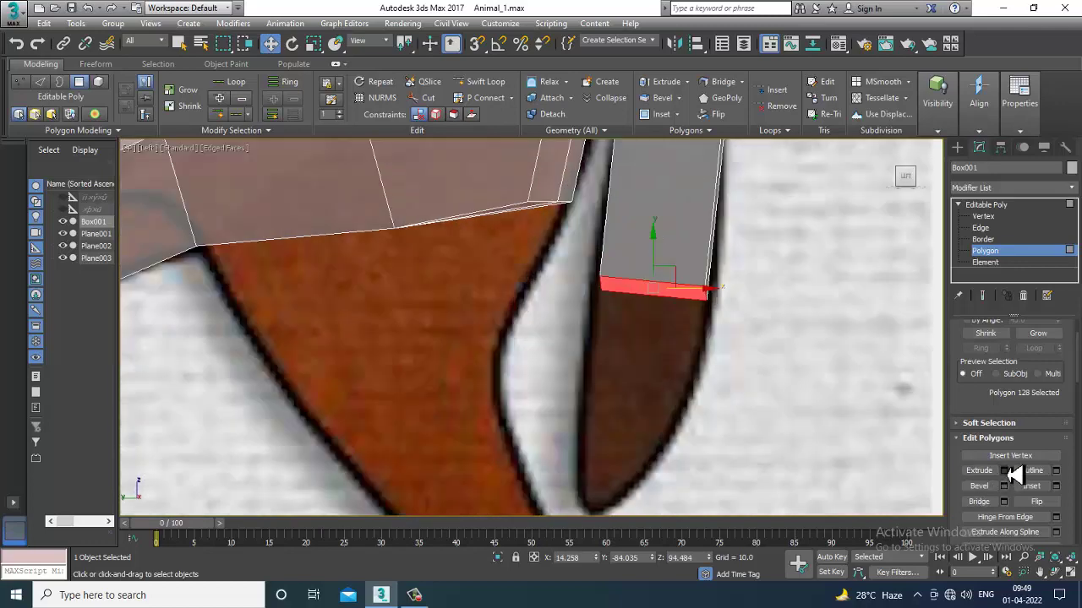
click(1005, 471)
drag(542, 354, 541, 334)
click(539, 374)
Step: Move the tail's new end polygon along X toward the centre line in the front view
key(alt+w)
right_click(752, 224)
key(alt+w)
drag(524, 328, 546, 328)
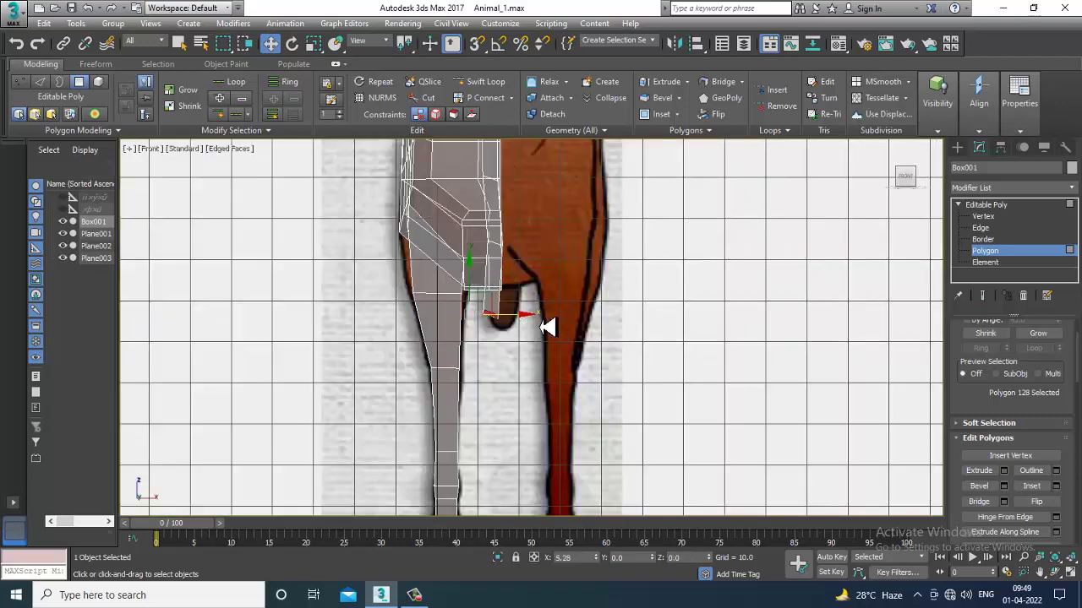
Step: Taper the tail tip by moving its rear end vertices inward in the left view, and nudge the rear vertices one row above to the reference outline
key(alt+w)
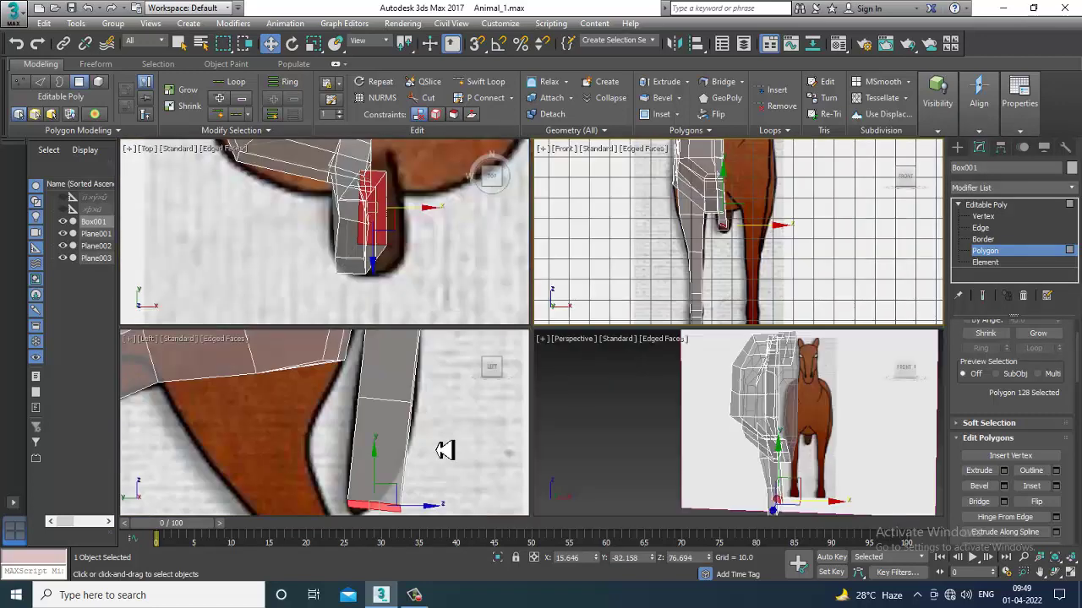
right_click(475, 450)
key(alt+w)
middle_drag(609, 380, 632, 300)
key(1)
drag(603, 345, 678, 442)
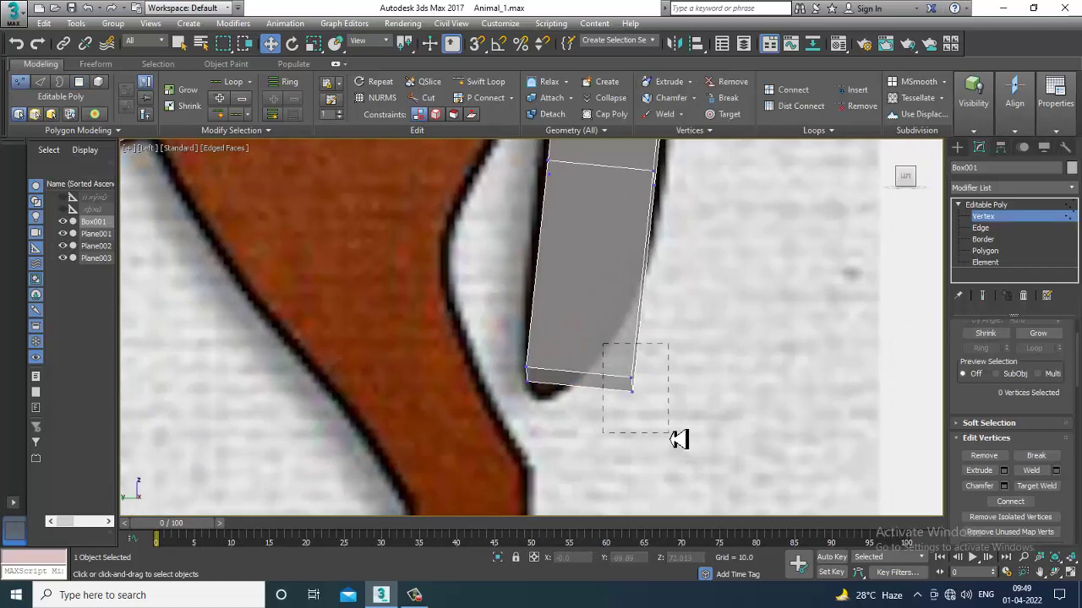
drag(657, 372, 611, 386)
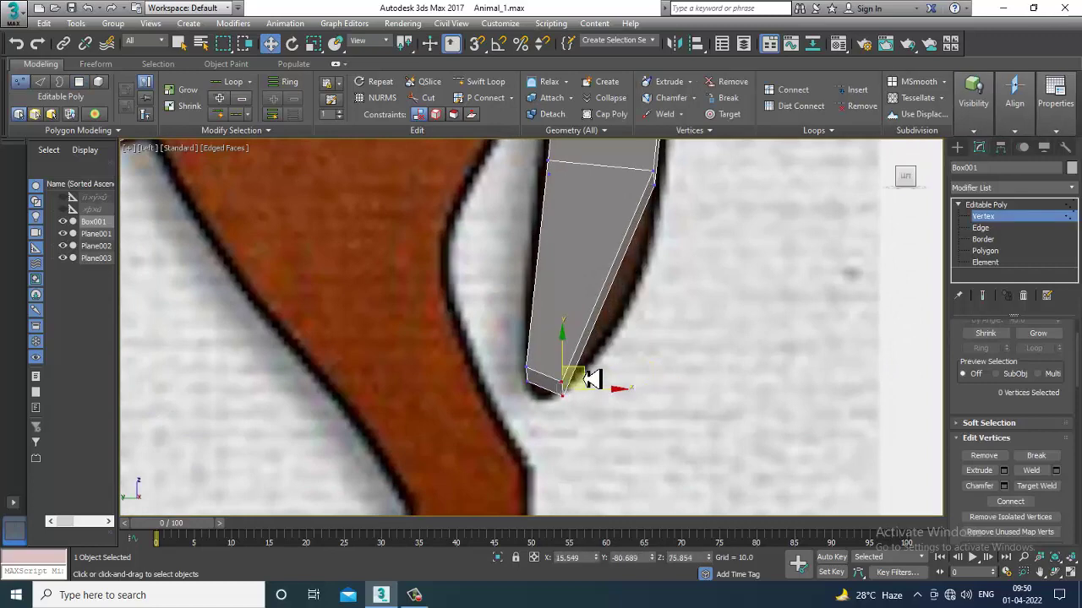
middle_drag(673, 241, 667, 322)
drag(681, 334, 678, 332)
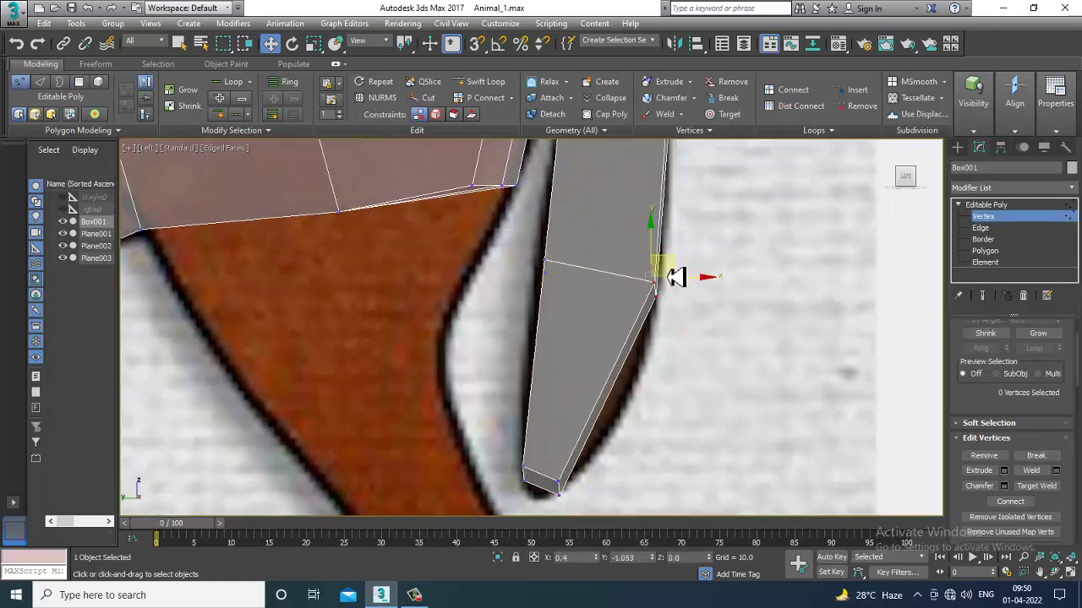
Step: Select the tail's polygons that face the centre line in perspective and delete them
scroll(679, 363, down, 5)
scroll(679, 364, down, 3)
key(alt+w)
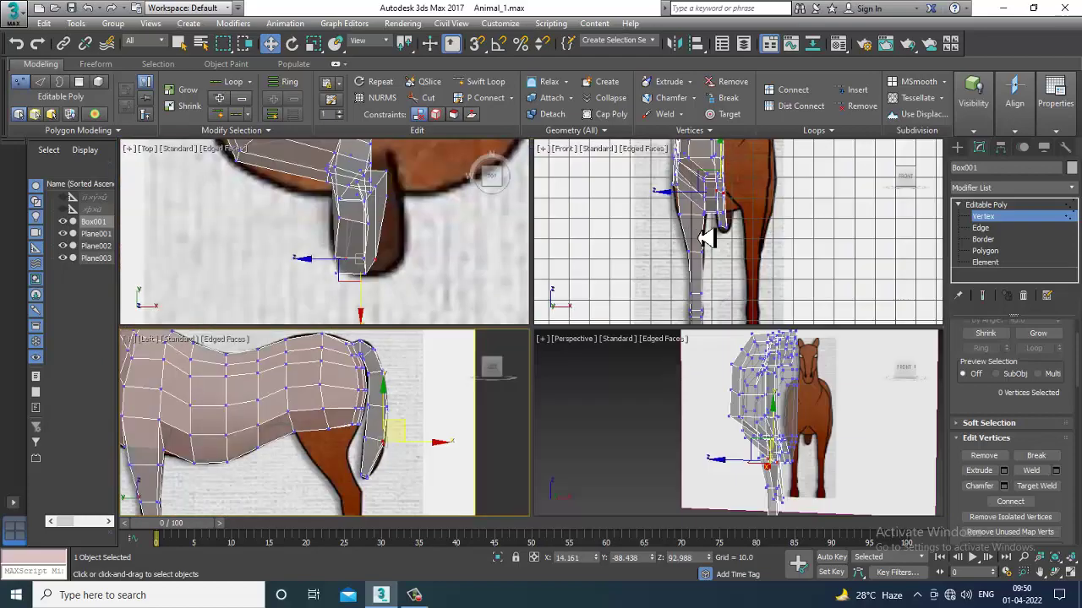
middle_drag(786, 431, 745, 416)
key(alt+w)
alt+middle_drag(657, 333, 718, 335)
key(alt+x)
alt+middle_drag(499, 255, 532, 298)
scroll(686, 338, up, 5)
click(985, 251)
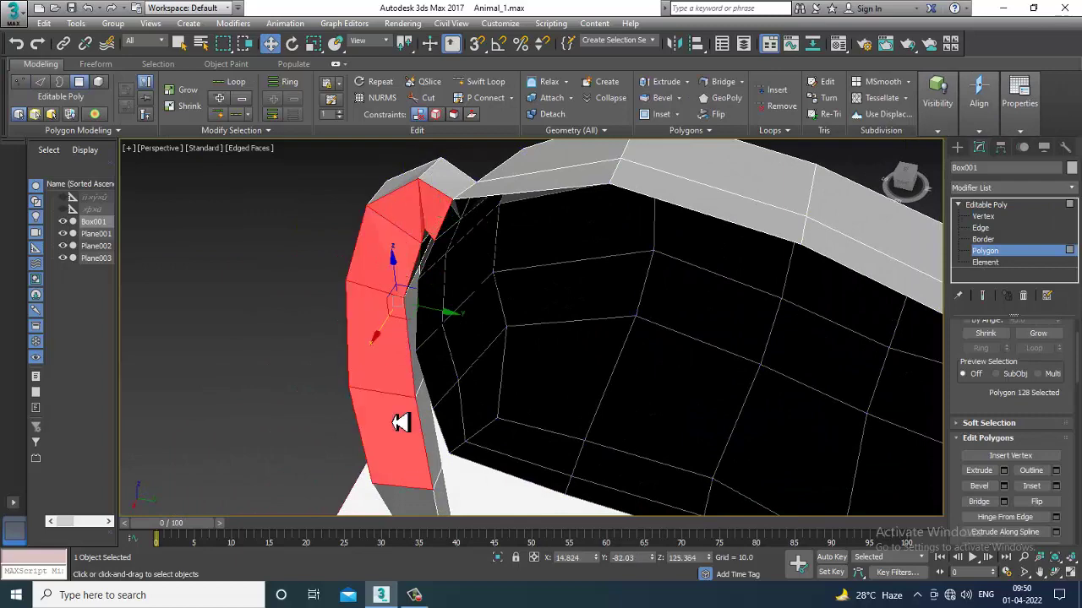
alt+middle_drag(419, 503, 614, 293)
Step: Preview the half-body with NURMS smoothing and return to the unsmoothed mesh
right_click(563, 248)
click(526, 73)
alt+middle_drag(541, 76, 553, 251)
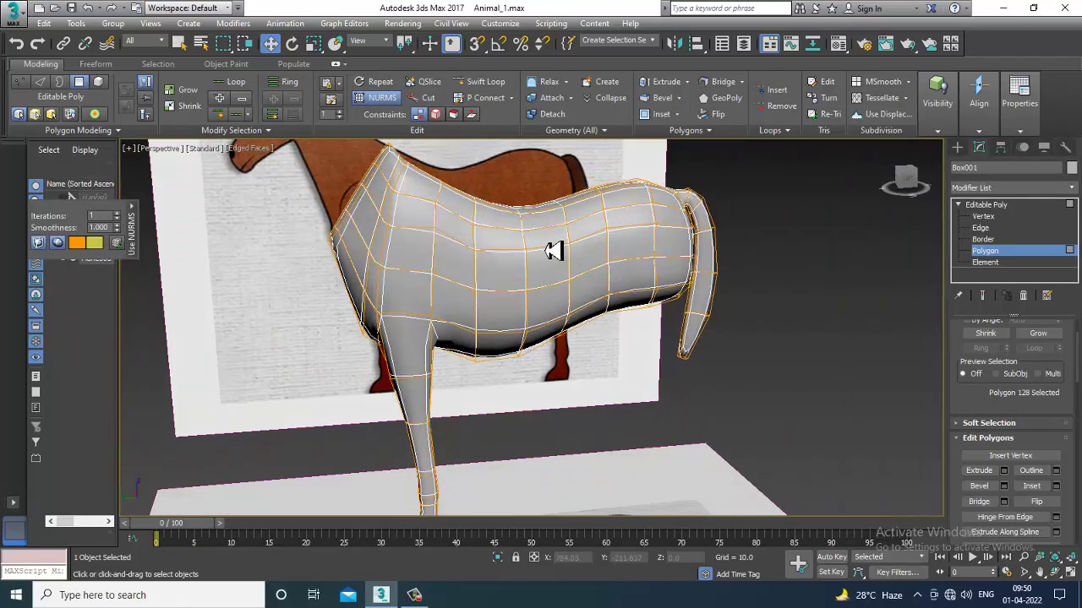
right_click(556, 258)
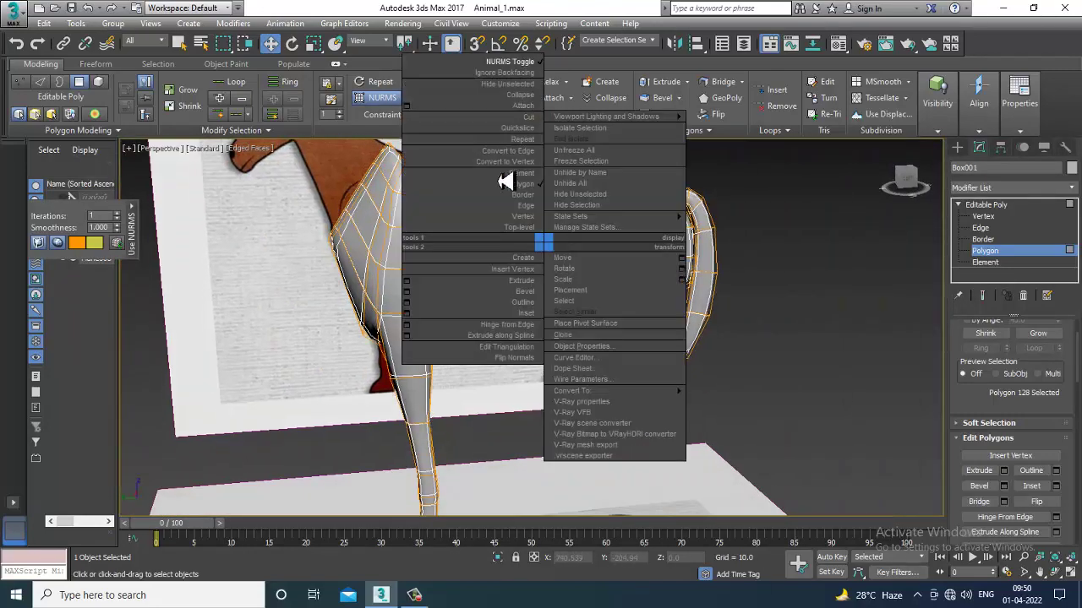
click(521, 73)
Step: Move the vertices where the tail root meets the rump along X toward the centre line
alt+middle_drag(626, 270, 614, 329)
scroll(600, 321, up, 5)
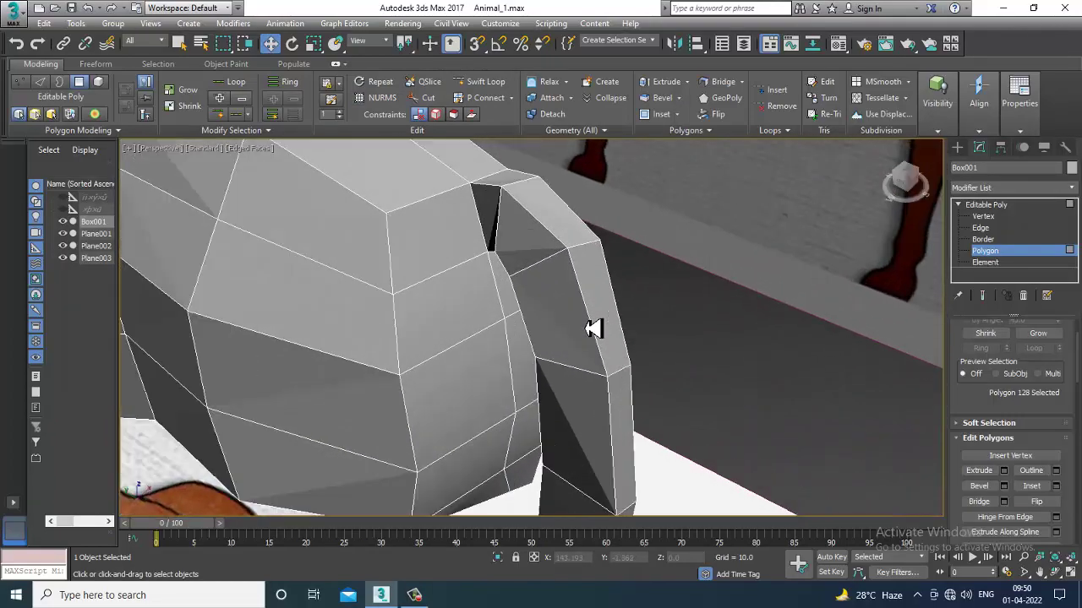
key(1)
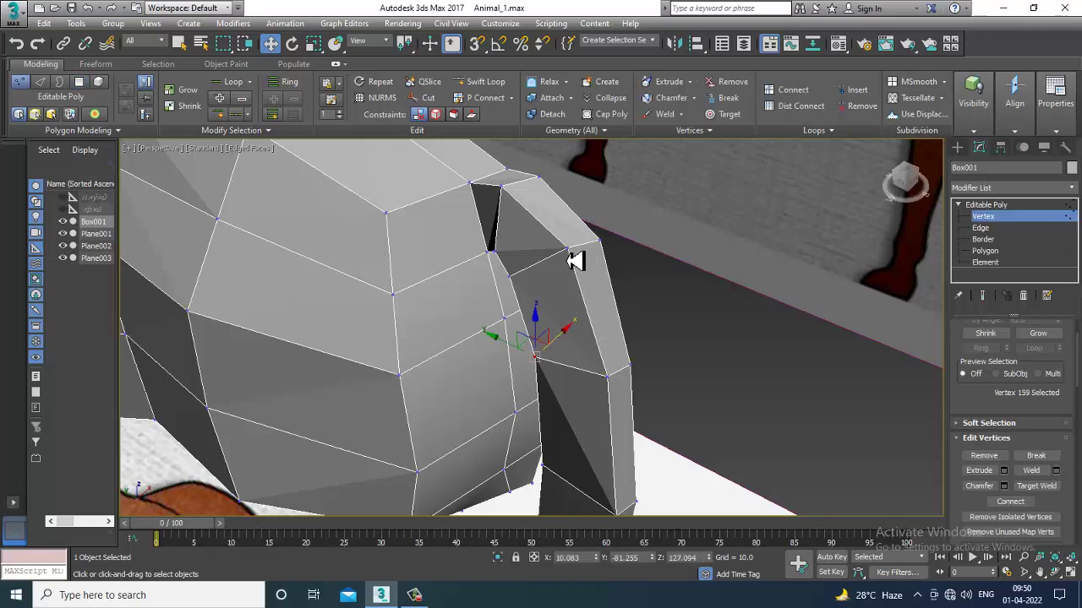
alt+middle_drag(598, 236, 581, 293)
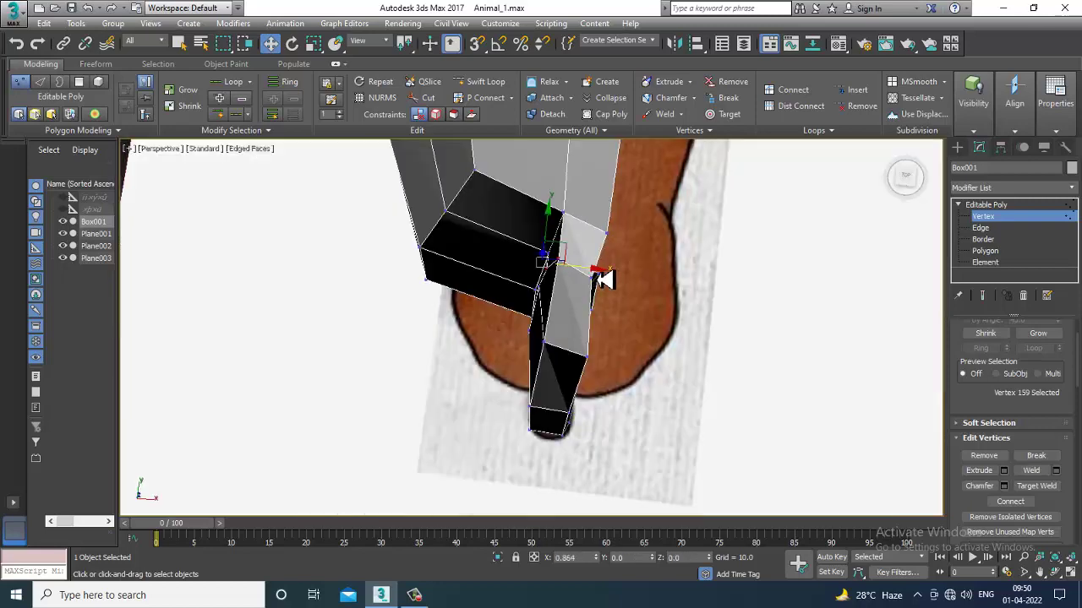
Step: Isolate the horse mesh to inspect the rump and tail, and bring the reference planes back
right_click(608, 189)
click(630, 75)
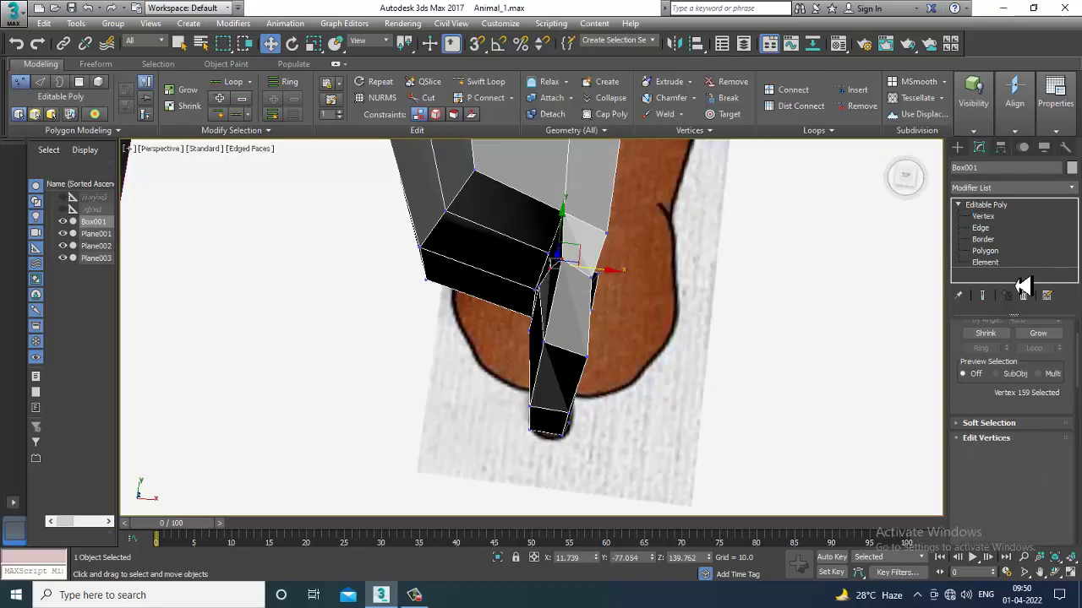
scroll(608, 283, down, 10)
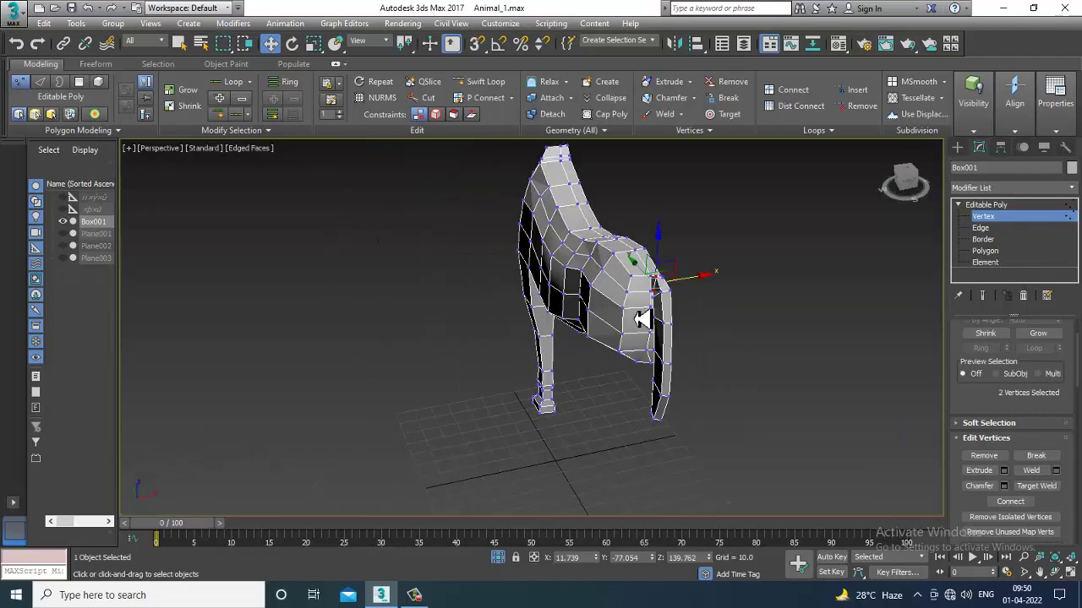
key(alt+q)
scroll(693, 290, up, 5)
middle_drag(693, 290, 639, 320)
scroll(639, 320, up, 5)
alt+middle_drag(555, 330, 534, 341)
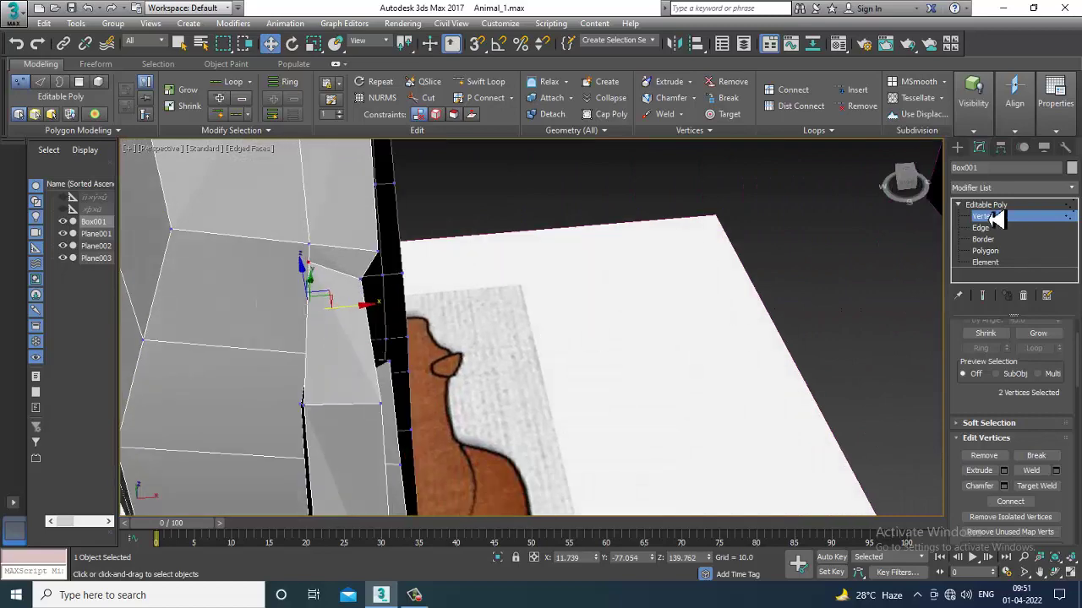
Step: Select the open edge loop along the body's centre, scale it flat along X and move it onto the centre line in the top view
click(982, 229)
double_click(373, 346)
key(alt+w)
right_click(316, 240)
key(alt+w)
scroll(451, 266, down, 5)
middle_drag(451, 266, 432, 401)
scroll(629, 344, down, 5)
middle_drag(526, 287, 513, 349)
scroll(515, 338, up, 2)
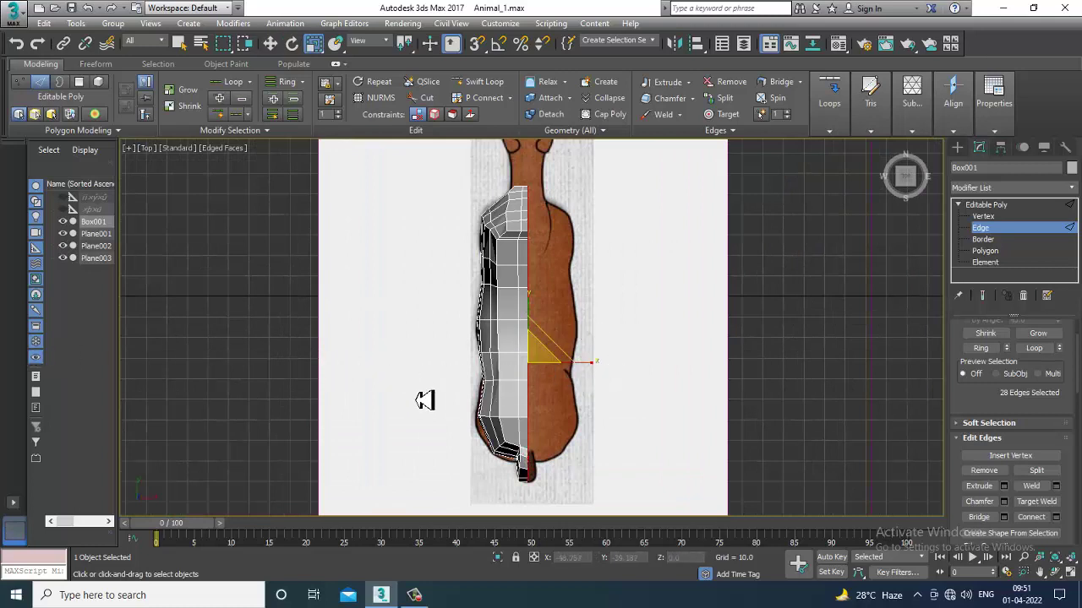
scroll(541, 387, up, 2)
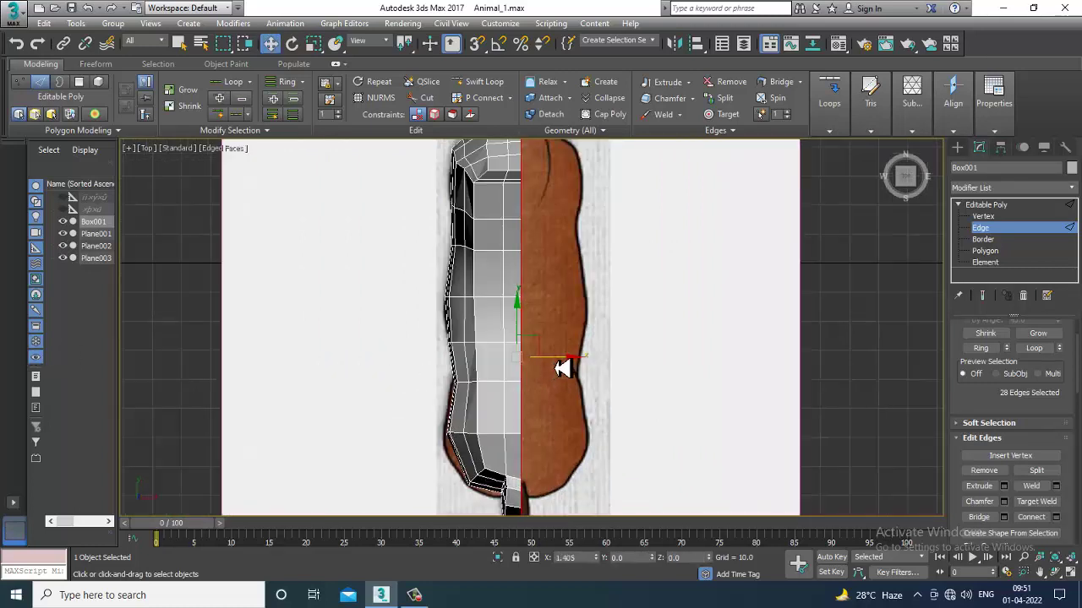
Step: Examine the straightened centre edge of the half-body in the perspective and left views
key(alt+w)
right_click(662, 415)
key(alt+w)
scroll(639, 400, down, 5)
alt+middle_drag(615, 376, 718, 348)
key(alt+w)
middle_drag(384, 442, 365, 433)
key(alt+w)
scroll(370, 434, down, 5)
Step: Move the outer vertices near the top of the neck base along X toward the centre line in the front view
key(alt+w)
middle_drag(761, 226, 744, 219)
key(alt+w)
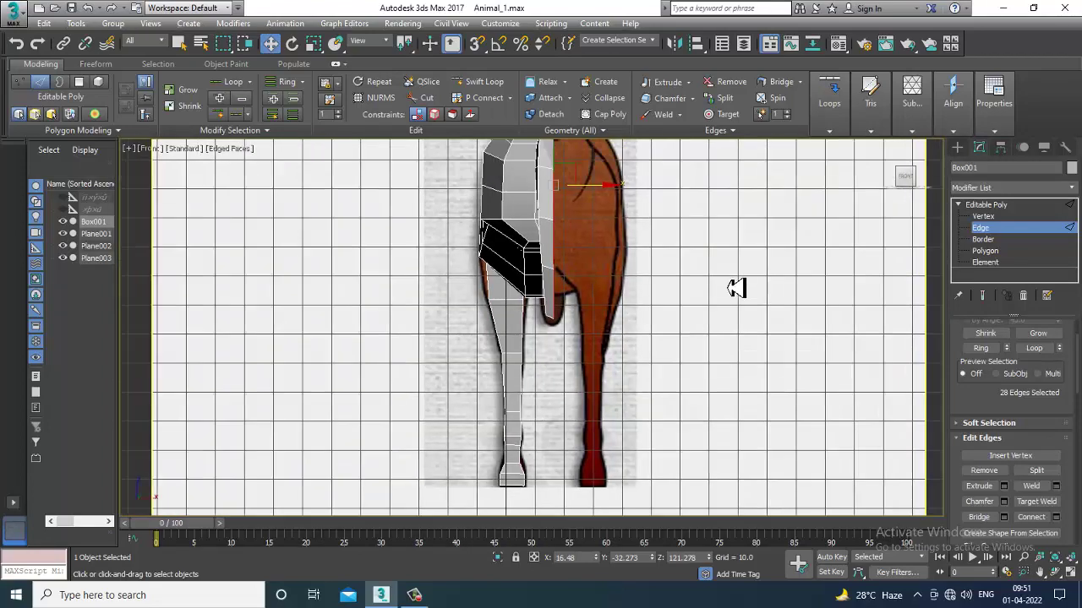
scroll(744, 353, down, 3)
scroll(582, 289, up, 5)
key(alt+x)
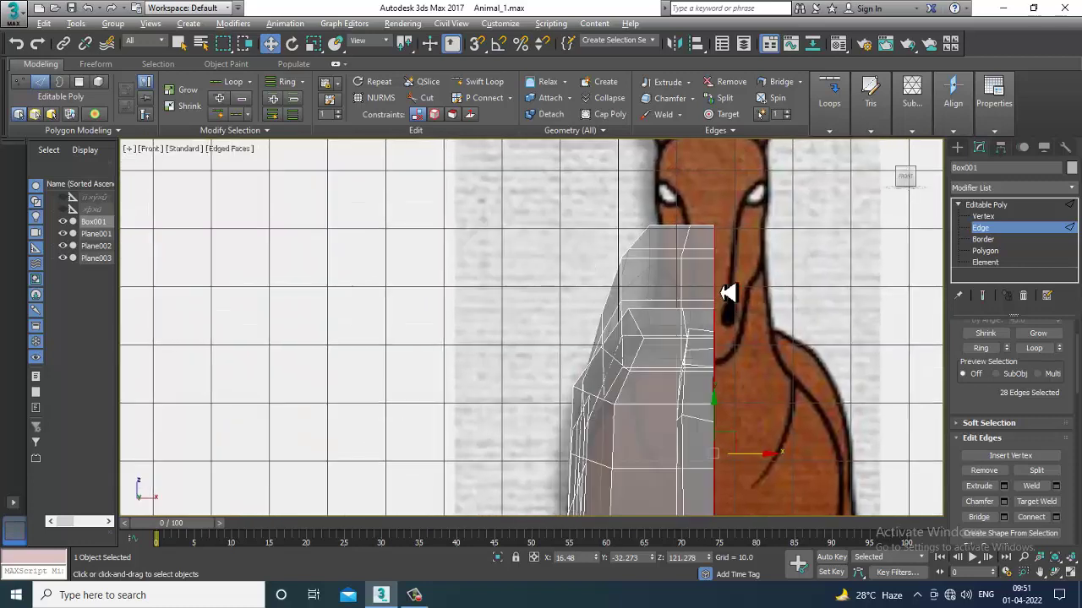
scroll(678, 273, up, 4)
key(1)
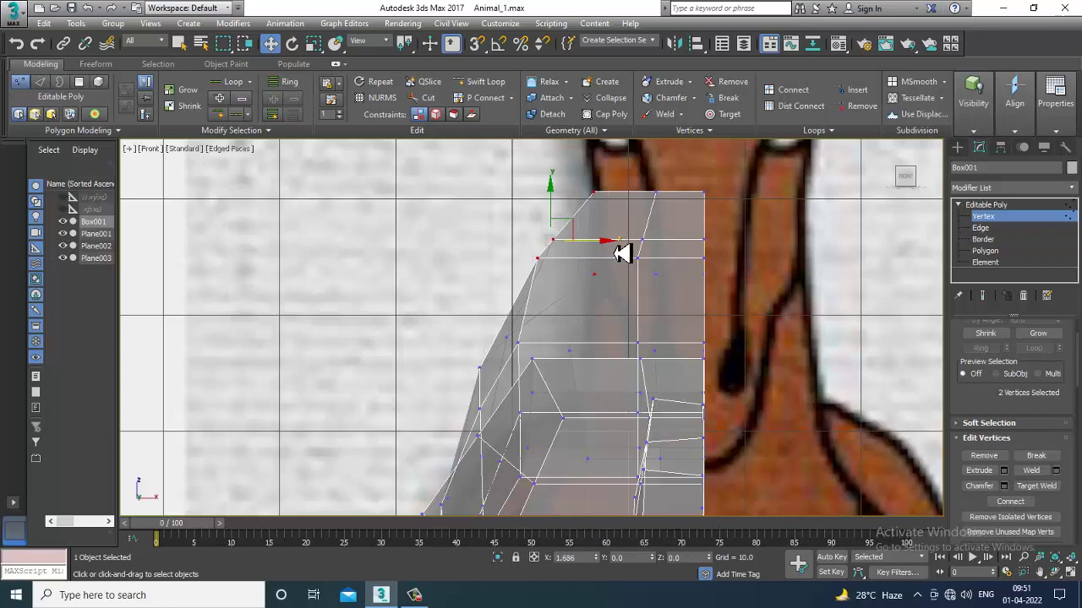
Step: Examine the neck and shoulder vertices against the reference in the front and perspective views
key(alt+w)
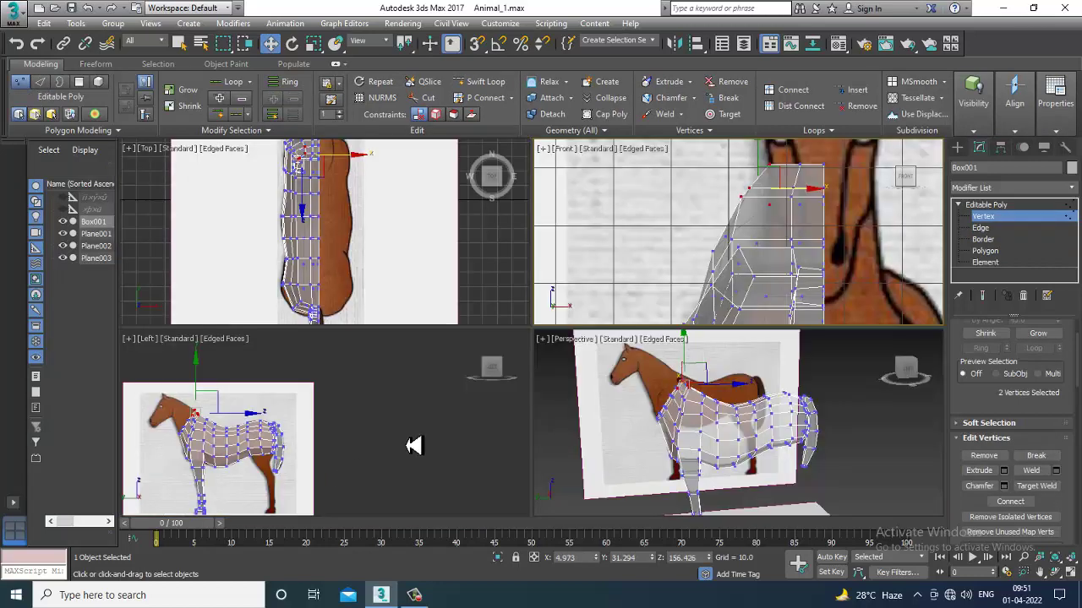
scroll(700, 242, up, 1)
key(alt+w)
scroll(736, 198, up, 4)
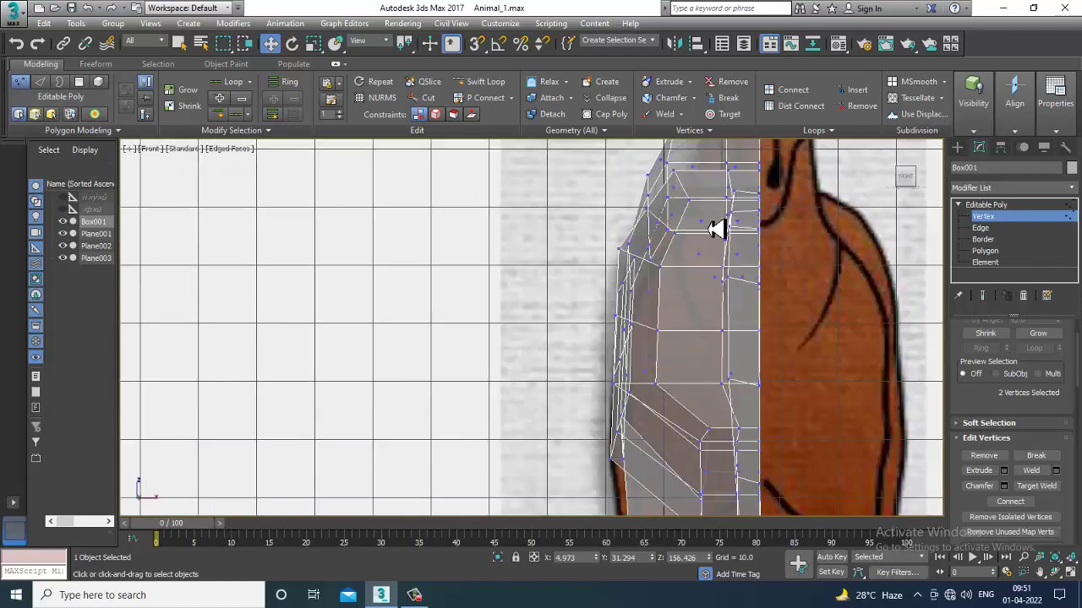
scroll(719, 223, up, 3)
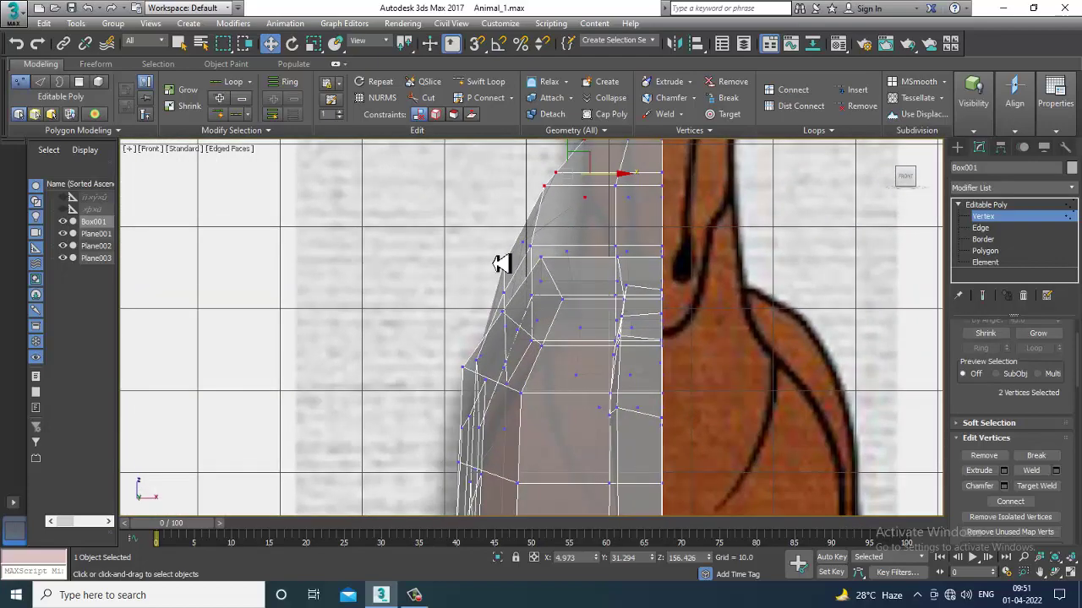
key(alt+w)
scroll(806, 386, up, 1)
key(alt+w)
alt+middle_drag(681, 370, 598, 406)
Step: Move the outer shoulder vertices in X and Y in the top view to follow the reference outline
key(alt+w)
key(alt+w)
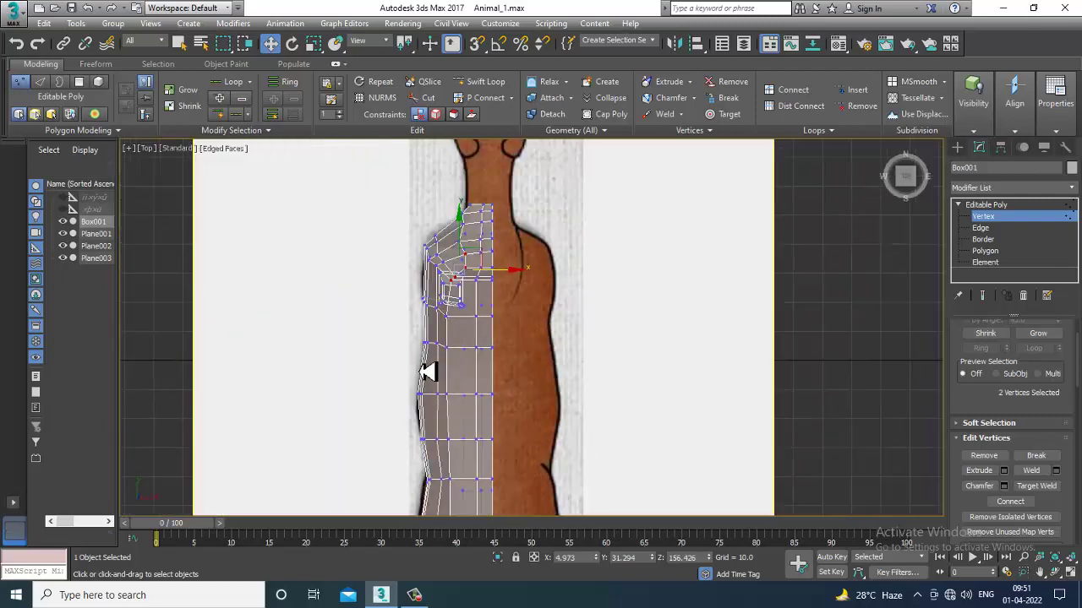
scroll(470, 317, up, 3)
middle_drag(473, 296, 441, 331)
scroll(439, 416, up, 2)
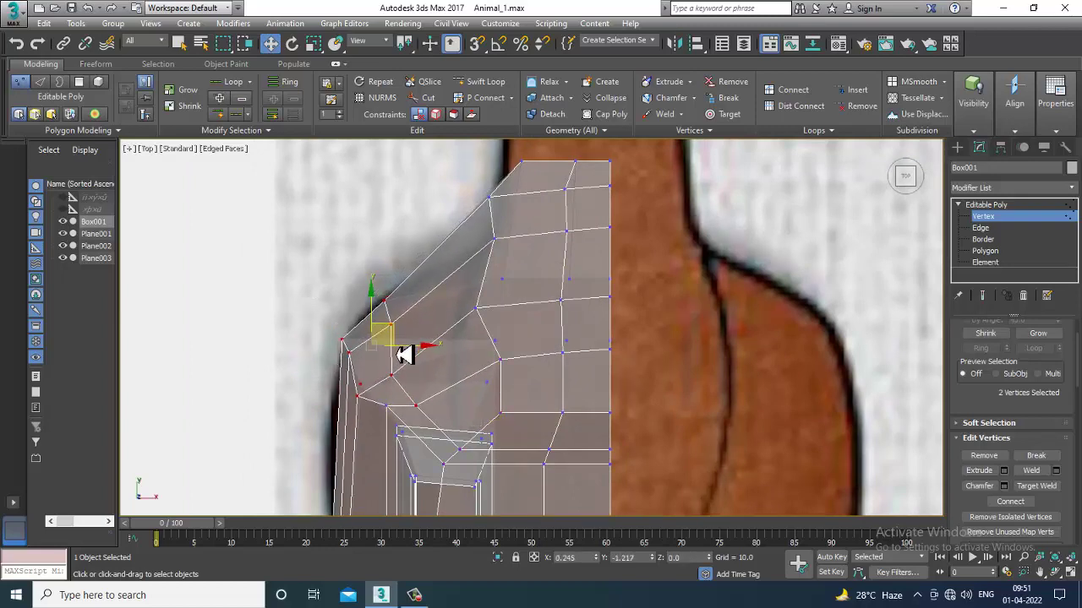
Step: Move the vertices on the outer side of the neck base along Y in the perspective view
key(alt+w)
middle_click(701, 410)
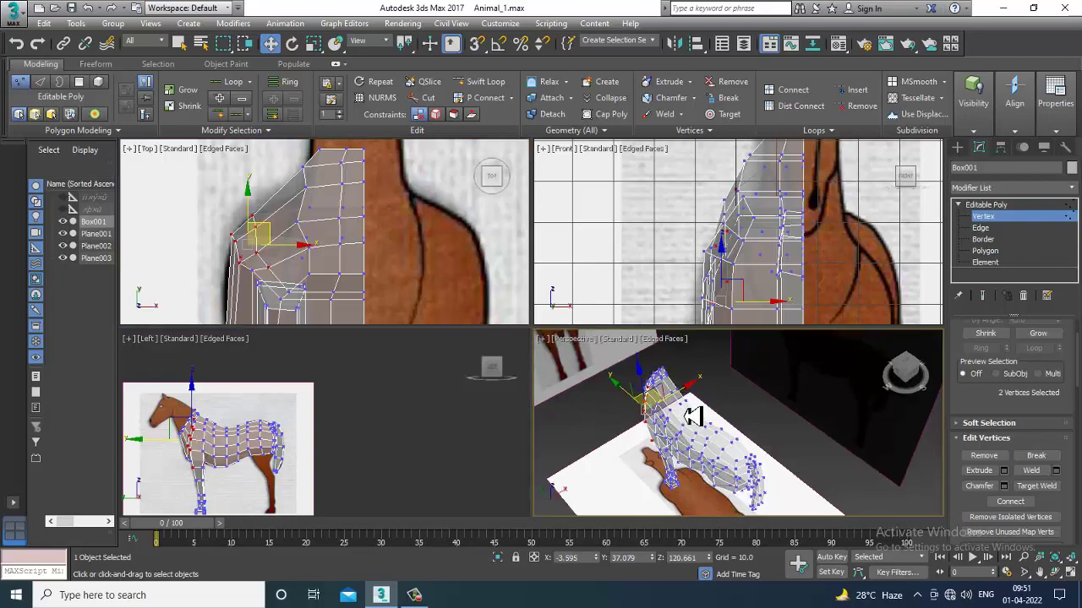
key(alt+w)
alt+middle_drag(744, 350, 471, 285)
scroll(463, 294, up, 3)
key(alt+x)
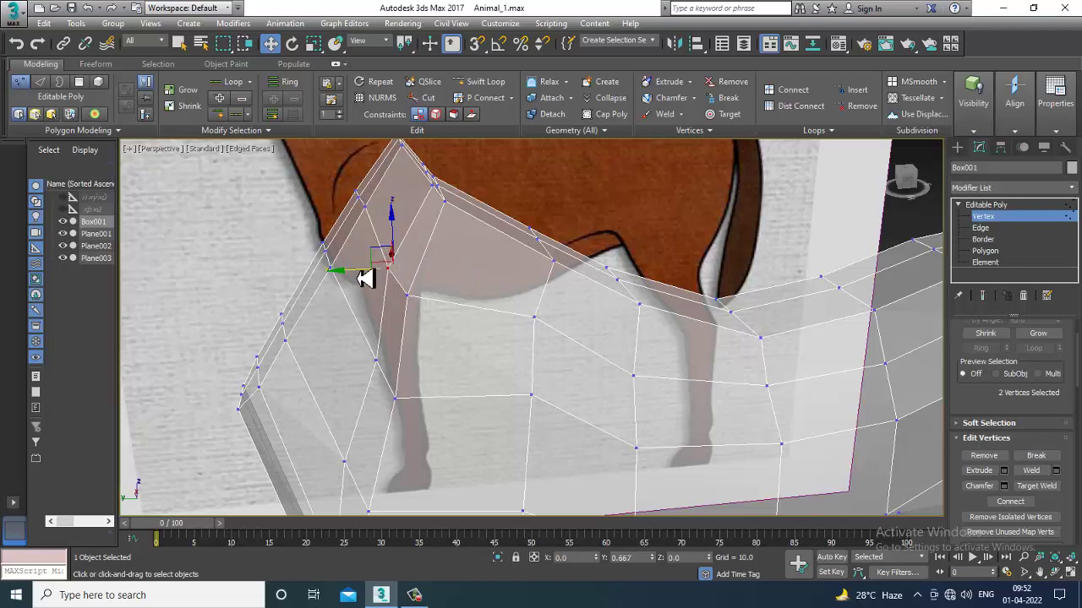
Step: Adjust the shoulder vertices above the front leg along Y to even out the surrounding polygons
alt+middle_drag(383, 372, 420, 295)
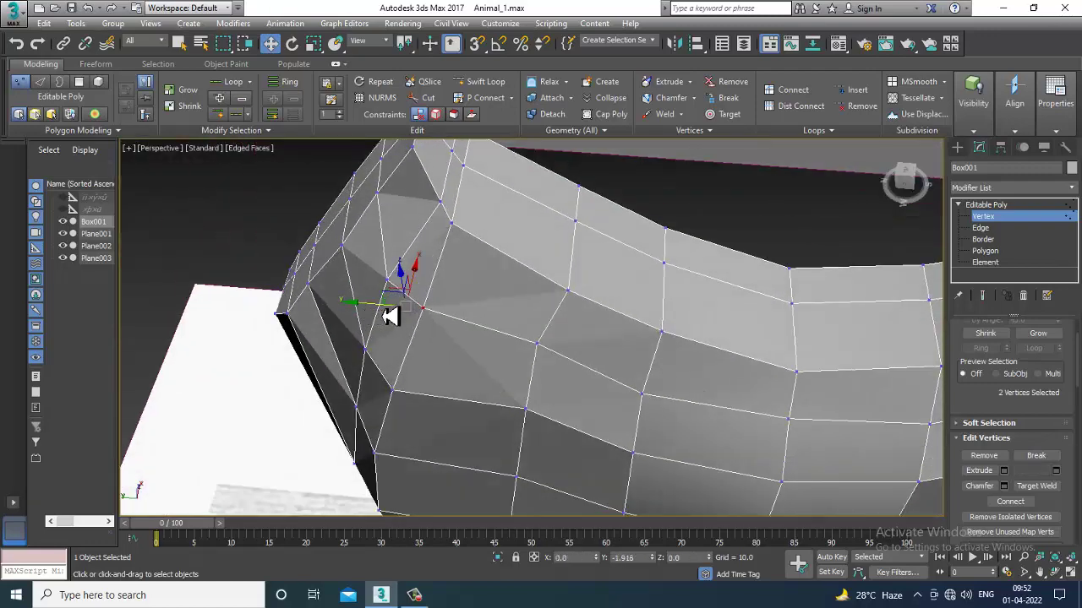
mouse_move(385, 324)
alt+middle_down()
mouse_move(453, 323)
mouse_move(447, 299)
mouse_move(401, 384)
mouse_move(476, 369)
mouse_move(457, 295)
mouse_move(390, 322)
alt+middle_up()
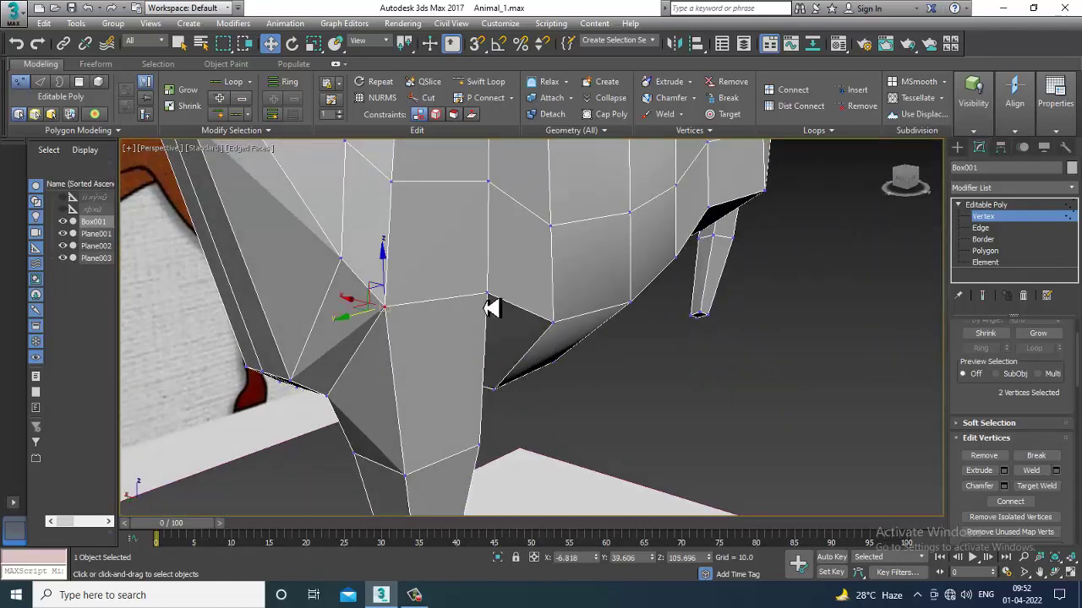
Step: Insert an edge loop on the body with Swift Loop and return to the Move tool
alt+middle_drag(568, 291, 514, 369)
click(473, 85)
click(539, 262)
alt+middle_drag(541, 263, 519, 320)
key(w)
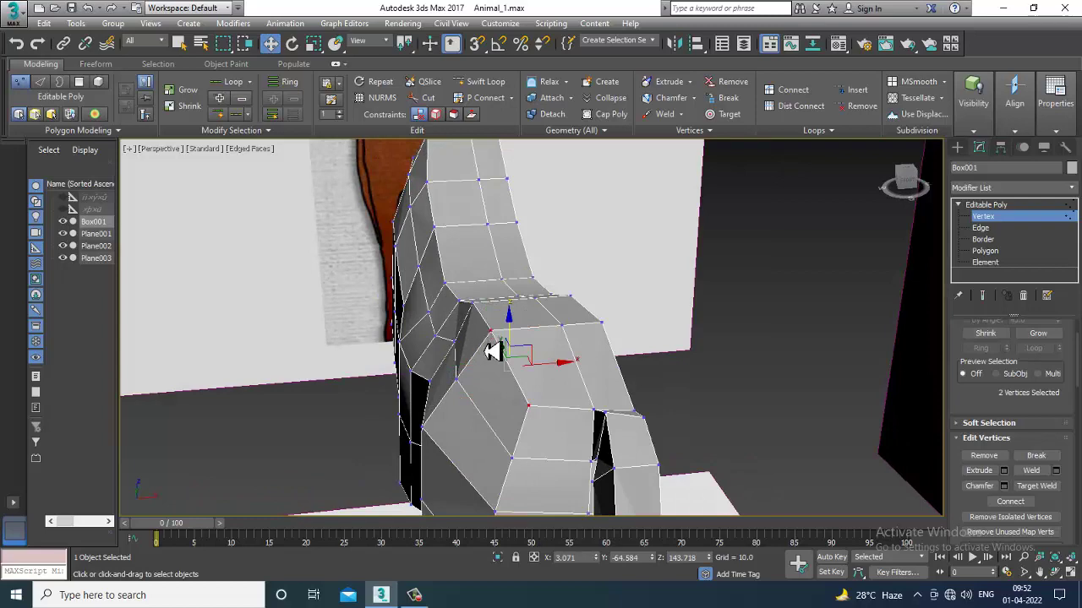
Step: Select the row of vertices along the outer edge of the back and move it along X toward the centre line
alt+middle_drag(485, 320, 460, 284)
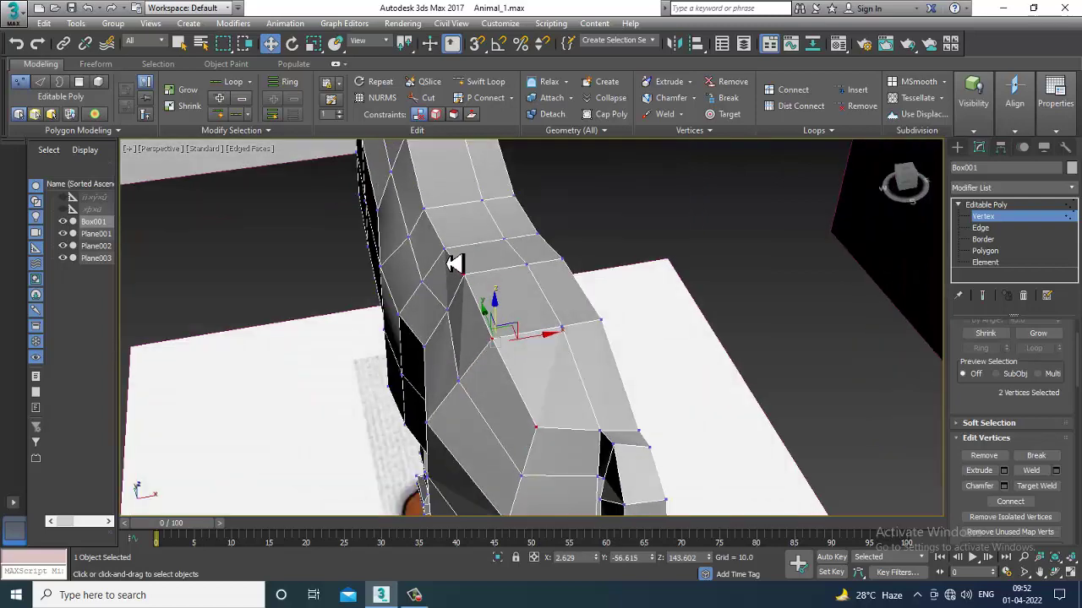
alt+middle_drag(434, 222, 440, 299)
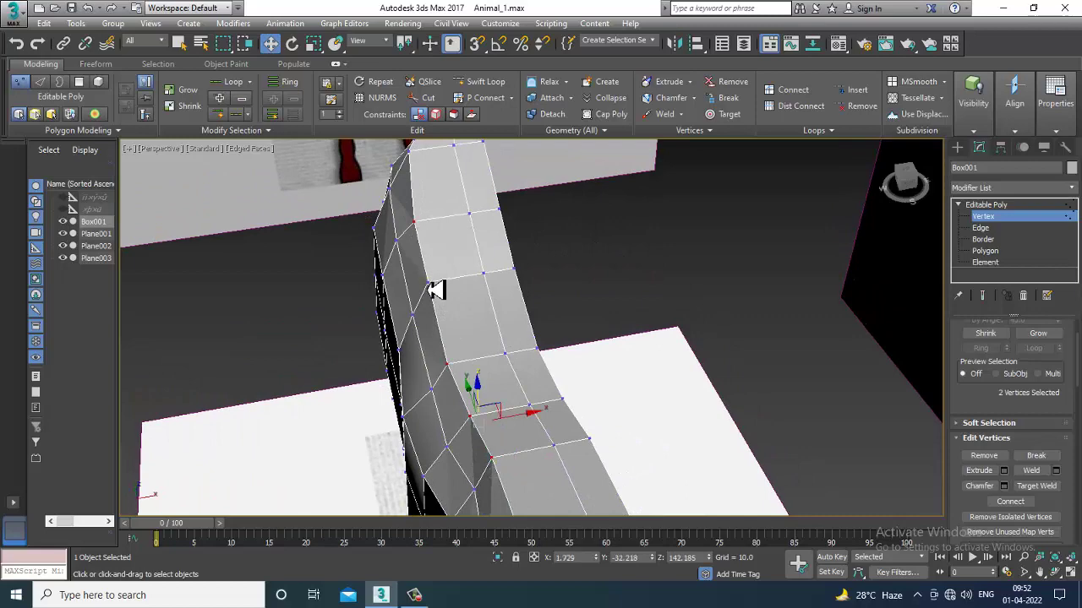
drag(523, 402, 535, 400)
Step: Move the two outer vertices at the withers along X toward the centre line
alt+middle_drag(536, 401, 435, 300)
key(z)
scroll(425, 294, down, 6)
scroll(434, 300, up, 4)
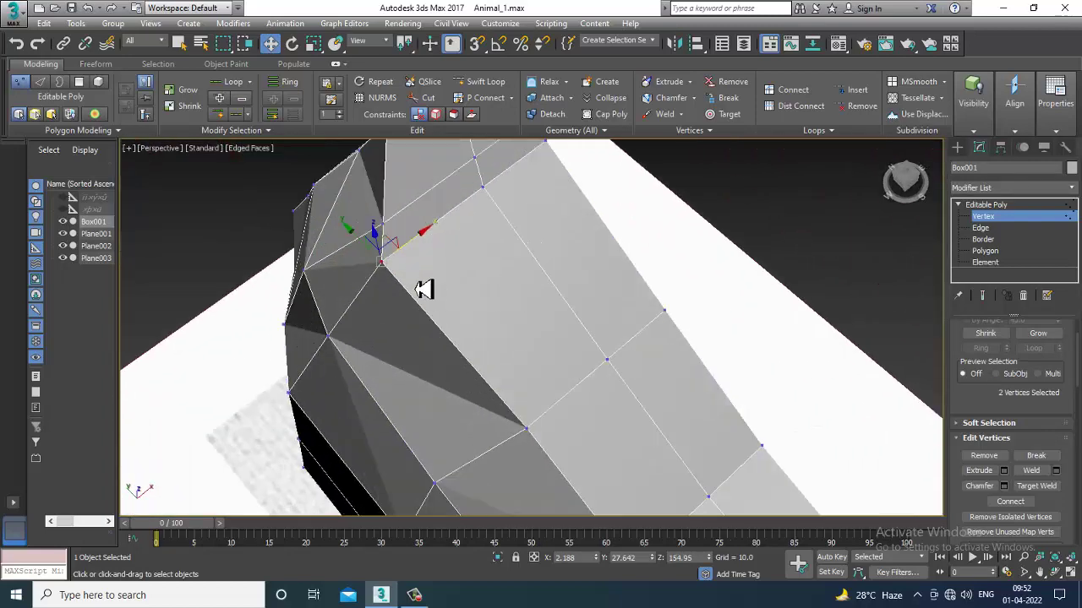
drag(412, 256, 430, 254)
alt+middle_drag(425, 254, 395, 196)
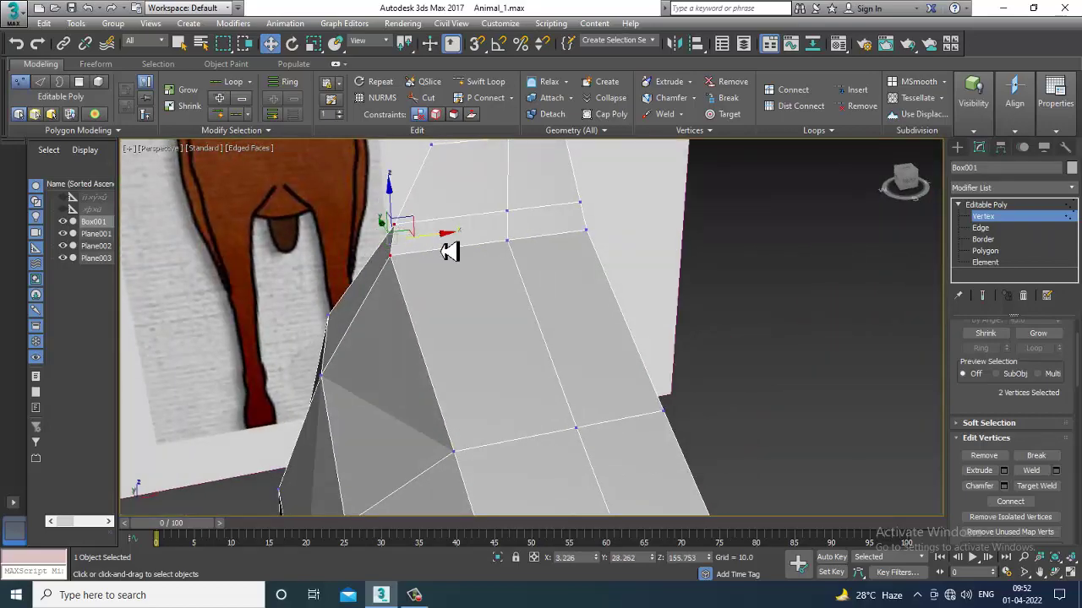
Step: Adjust the vertices on the flank and hindquarters along X to round out the side of the body
alt+middle_drag(471, 244, 502, 295)
scroll(504, 316, up, 4)
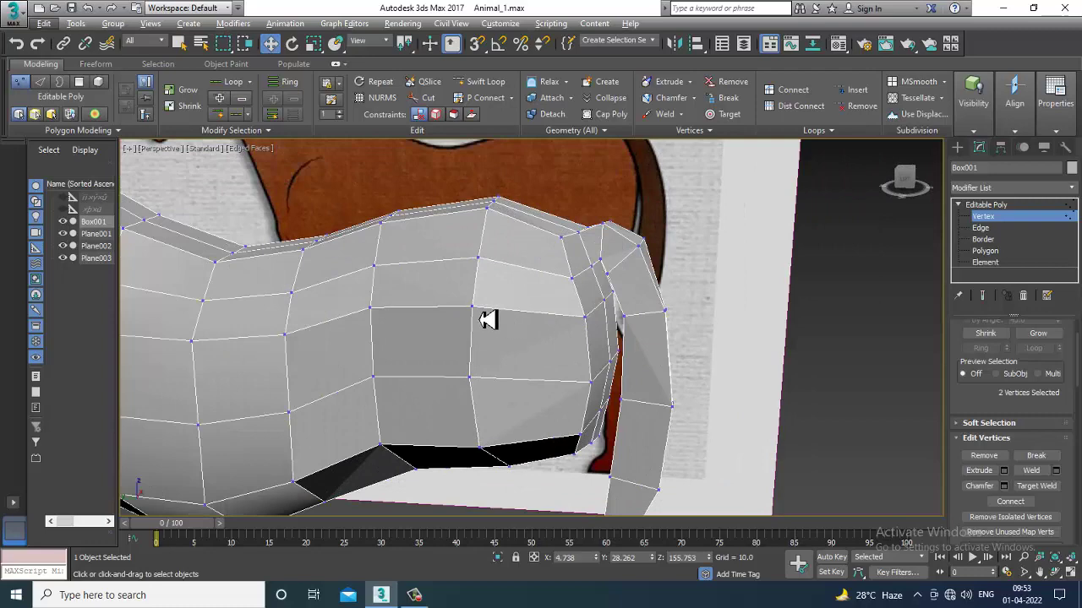
alt+middle_drag(489, 335, 503, 316)
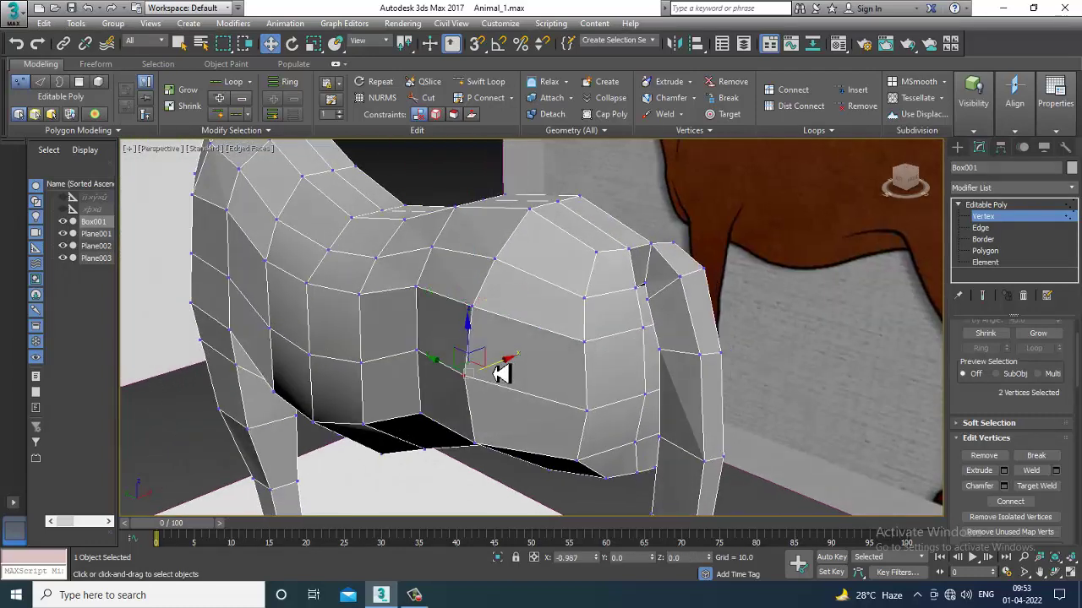
alt+middle_drag(500, 374, 528, 381)
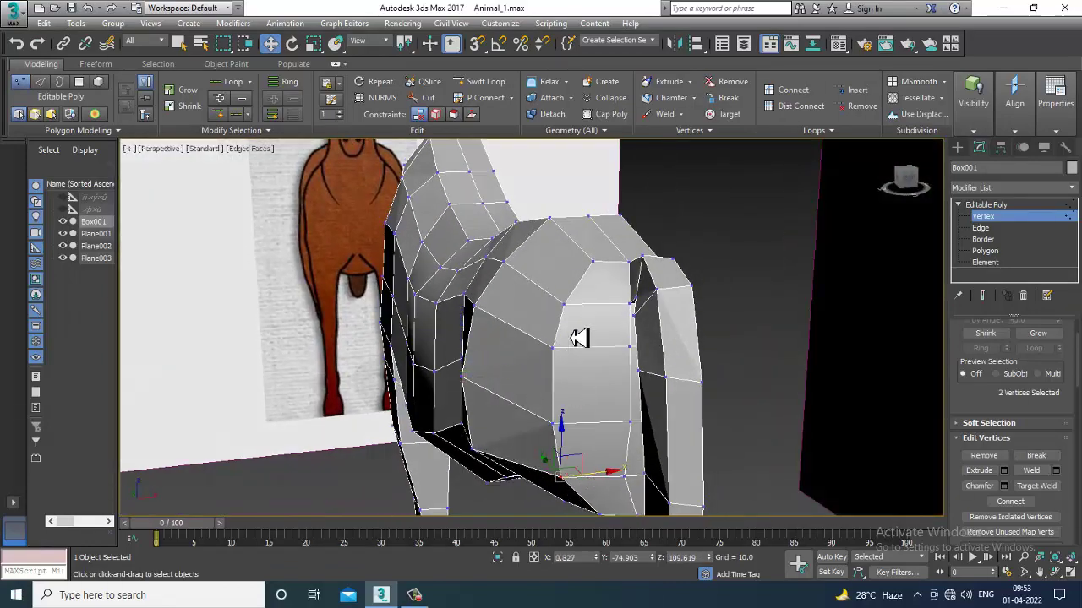
alt+middle_drag(618, 332, 594, 313)
Step: Preview the body with NURMS smoothing and switch the smoothing back off
right_click(595, 312)
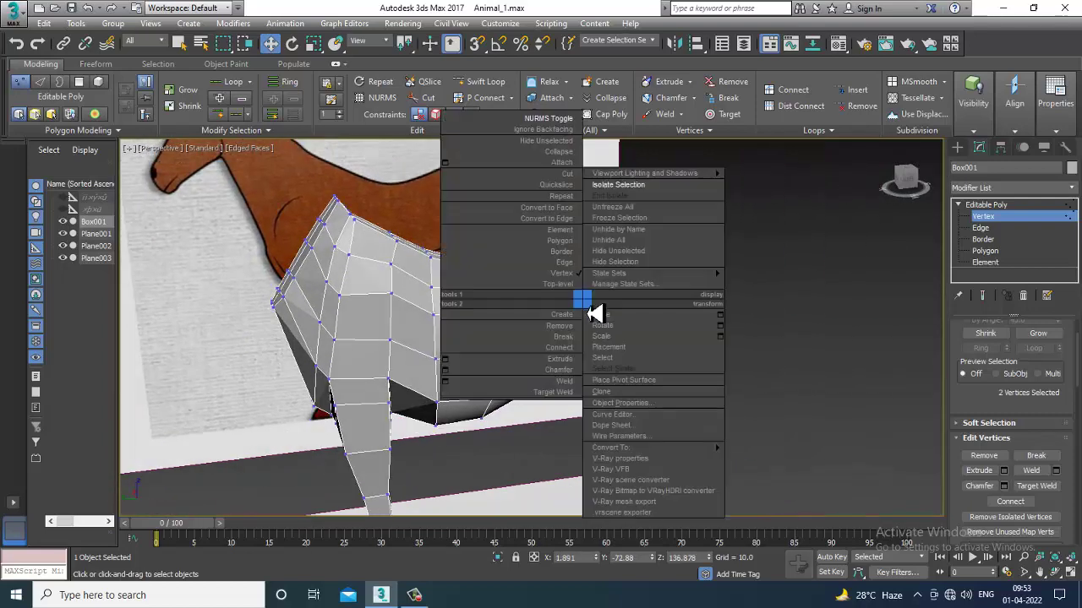
click(524, 110)
alt+middle_drag(634, 245, 700, 269)
right_click(565, 296)
click(538, 108)
Step: Leave vertex editing and return the horse body to the Editable Poly object level
scroll(772, 343, down, 5)
alt+middle_drag(746, 343, 690, 324)
key(alt+w)
alt+middle_drag(786, 482, 761, 473)
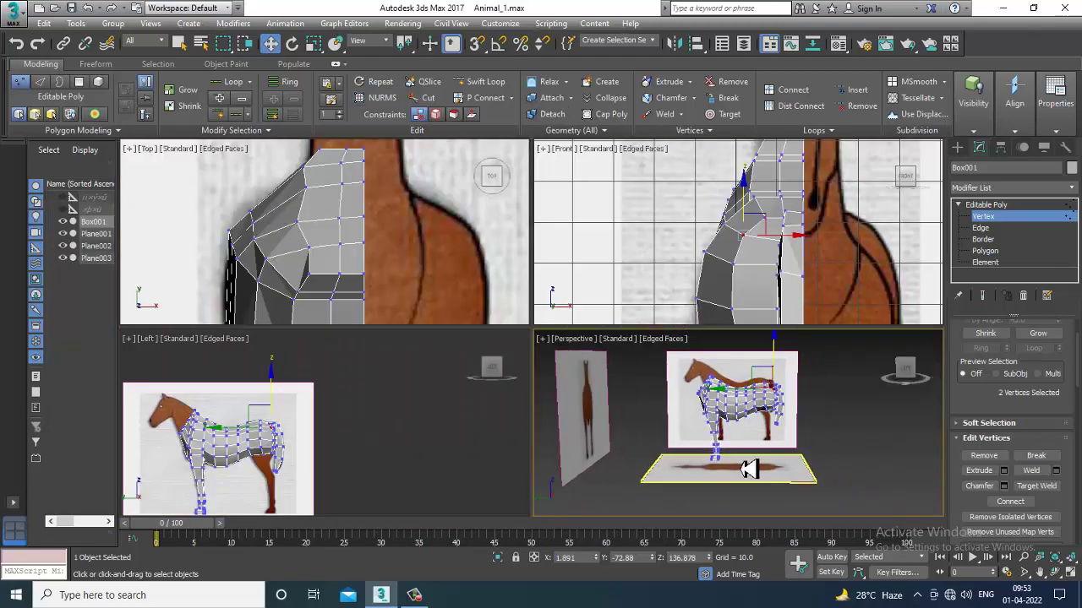
key(alt+w)
mouse_move(708, 393)
alt+middle_down()
mouse_move(550, 375)
mouse_move(637, 381)
mouse_move(594, 388)
mouse_move(690, 400)
alt+middle_up()
click(996, 207)
Step: Examine the half-body against the horse reference images in the top, front, left and perspective views
alt+middle_drag(564, 313, 547, 357)
key(alt+w)
middle_drag(328, 413, 409, 413)
key(alt+w)
key(alt+w)
scroll(458, 229, down, 10)
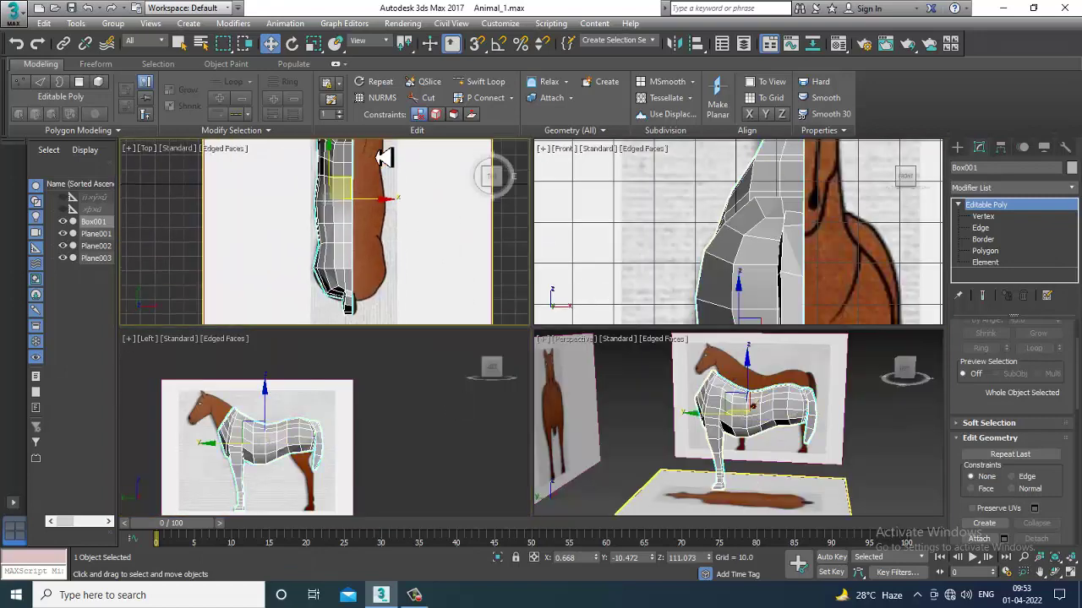
middle_drag(768, 210, 746, 229)
middle_drag(727, 414, 719, 412)
scroll(769, 217, down, 4)
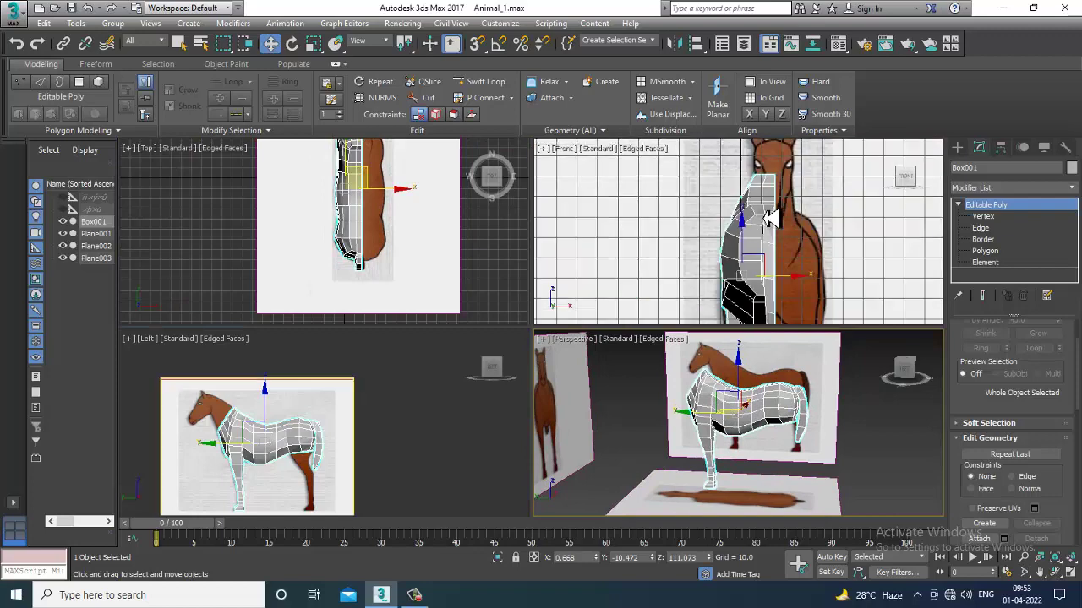
scroll(761, 444, up, 2)
key(alt+w)
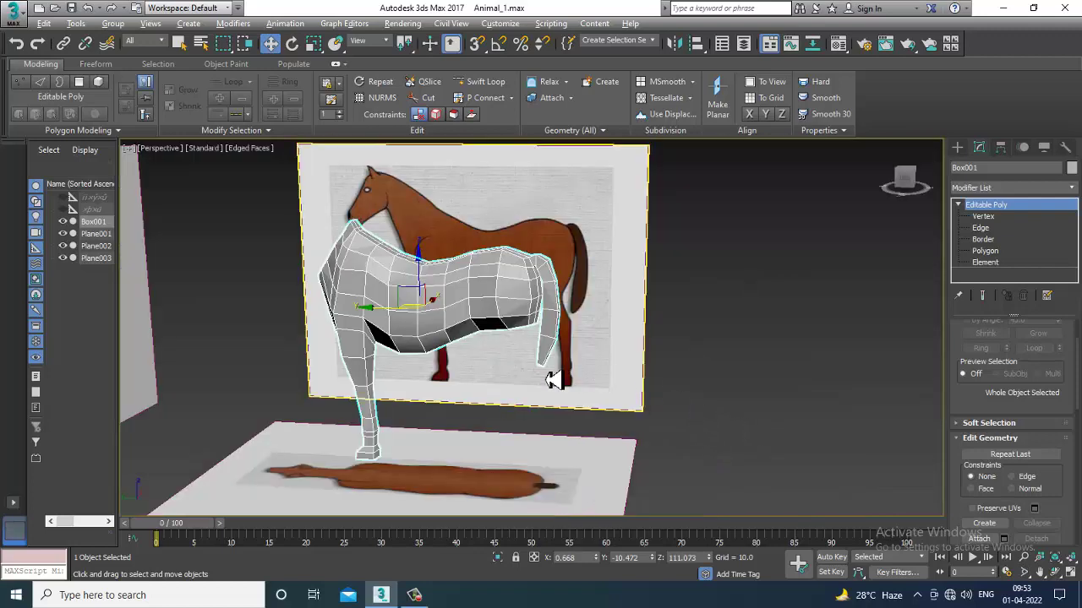
scroll(659, 337, up, 1)
key(alt+w)
scroll(786, 199, down, 5)
alt+middle_drag(729, 423, 746, 435)
key(alt+w)
alt+middle_drag(697, 391, 615, 353)
key(alt+w)
alt+middle_drag(734, 415, 814, 424)
Step: Deselect the horse body so that no object is selected
click(872, 418)
click(768, 411)
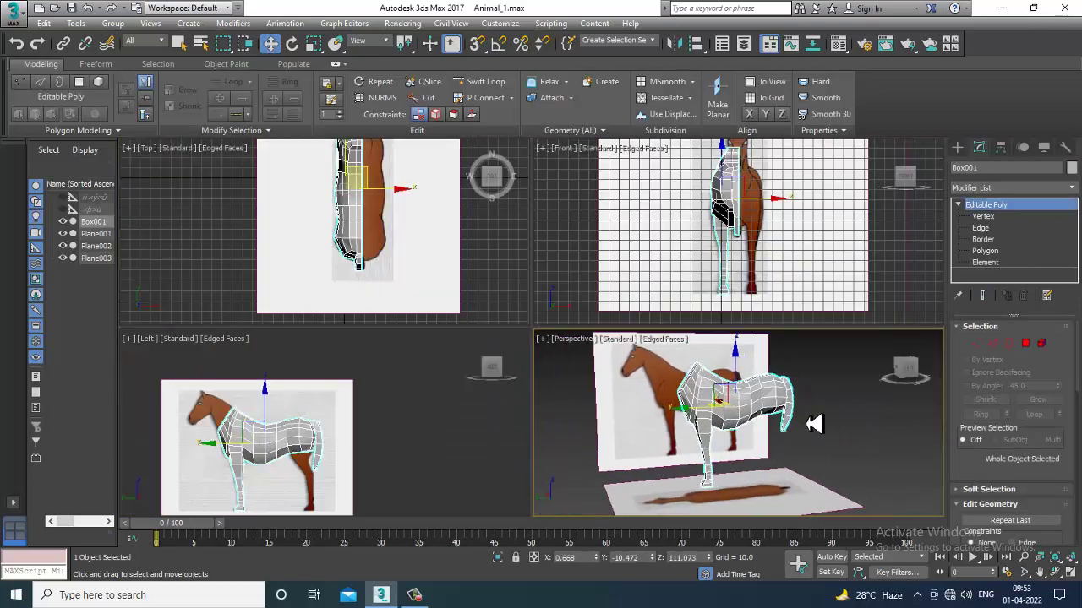
click(828, 421)
click(811, 415)
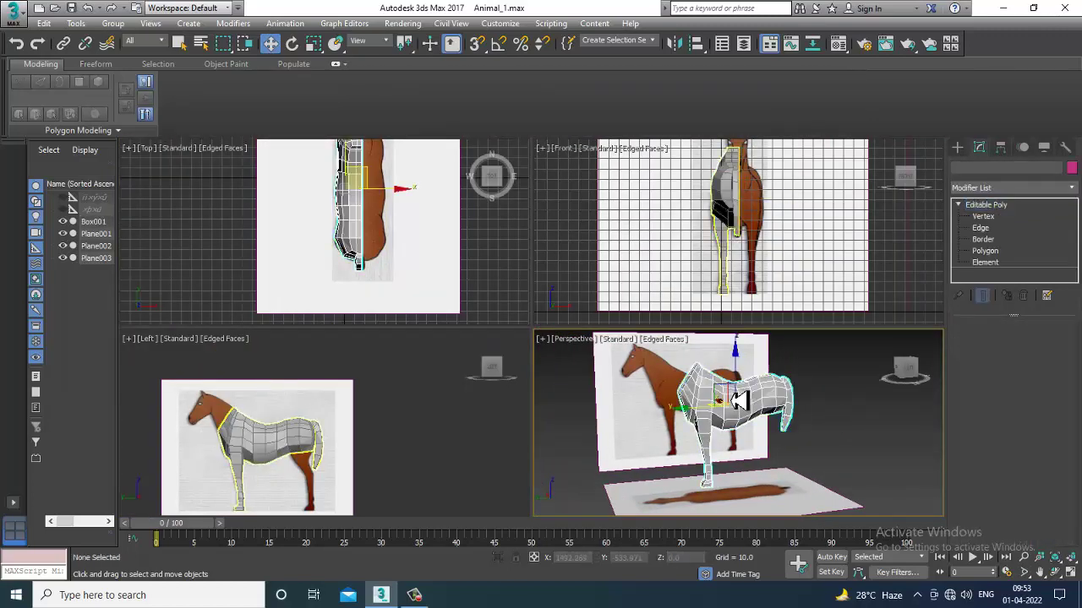